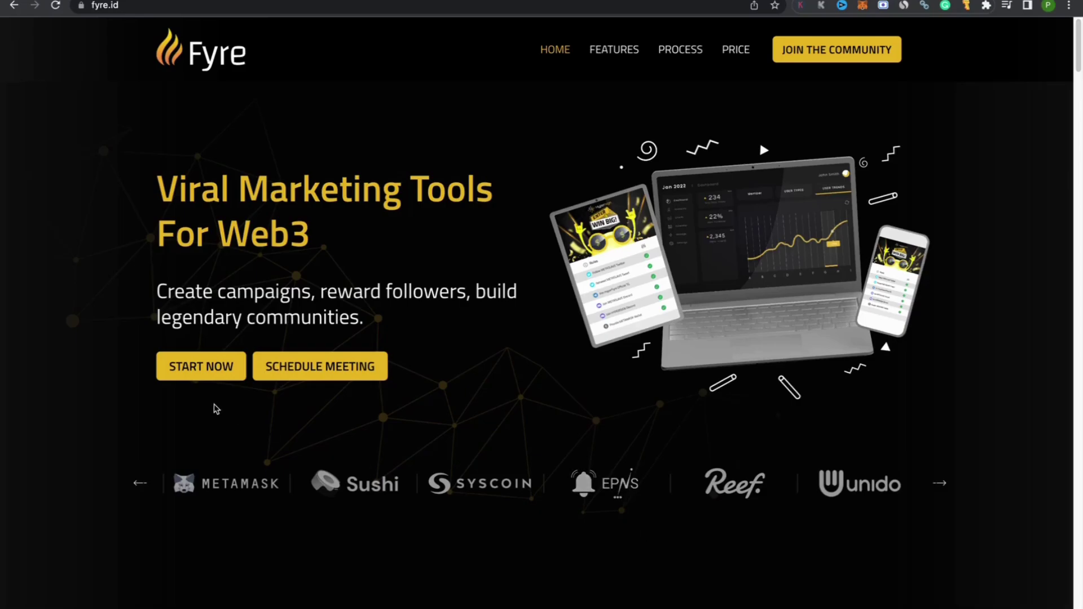
Step: Choose START NOW on the fyre.id homepage to reach the HyperFyre Admin Login
left_click(178, 366)
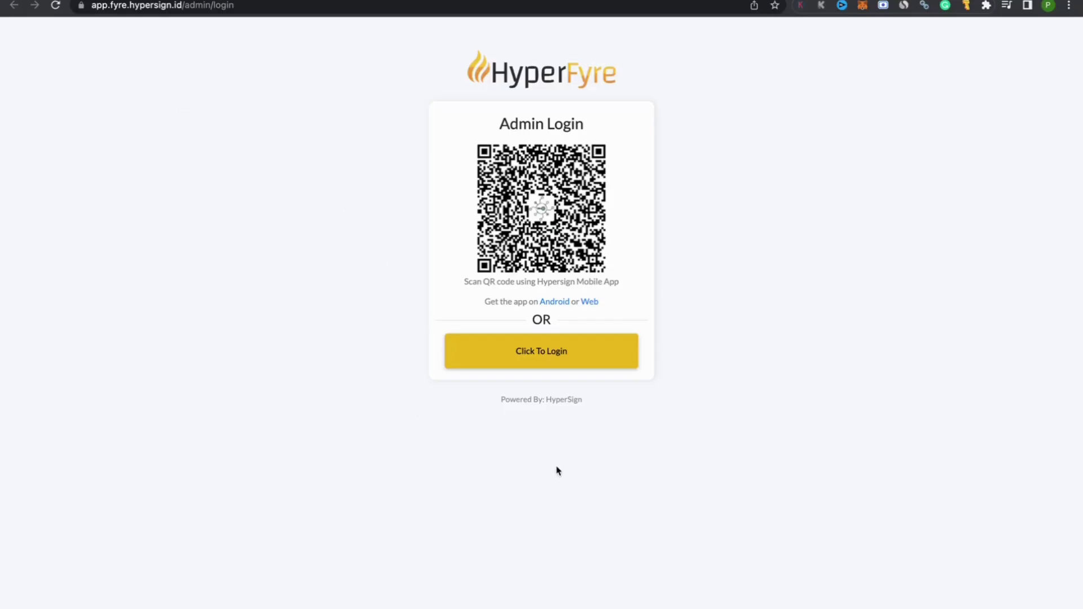
Step: Log in via 'Click To Login' and authorize the wallet proof request sharing the e-mail
left_click(524, 365)
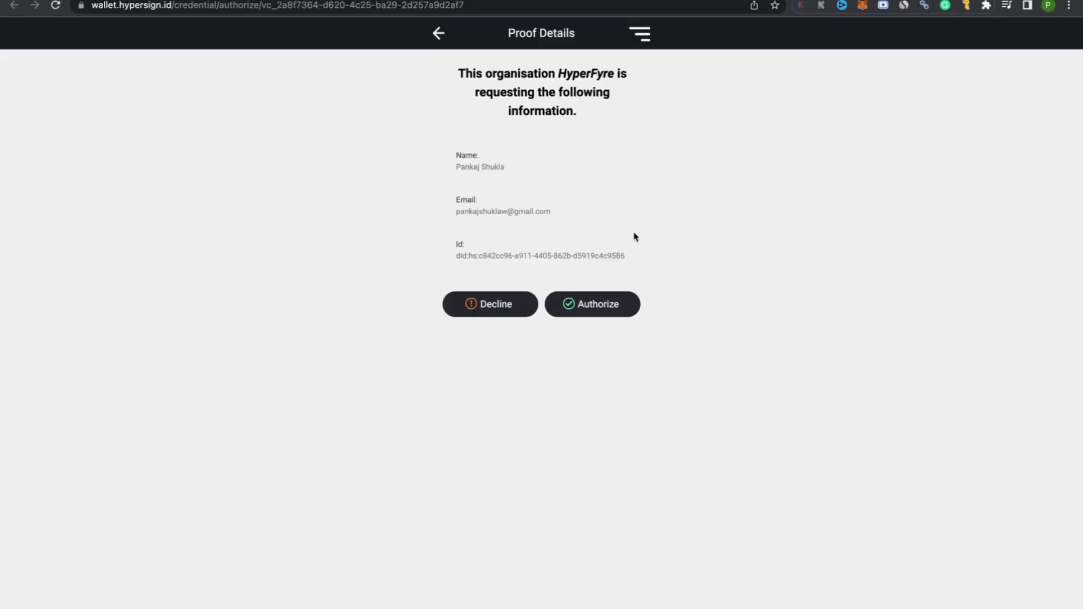
left_click_drag(590, 216, 414, 215)
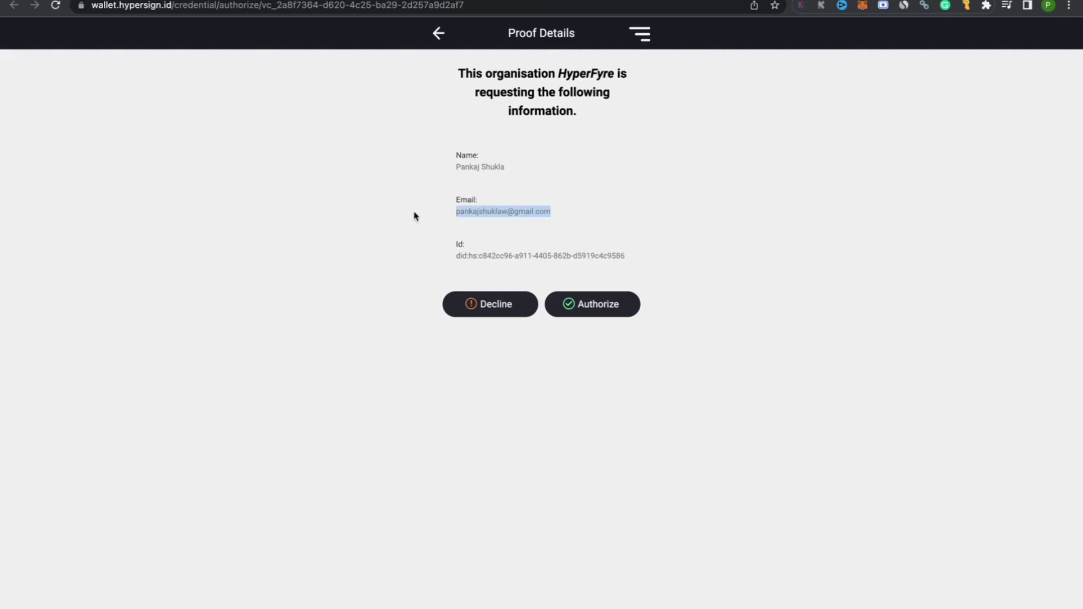
left_click(587, 309)
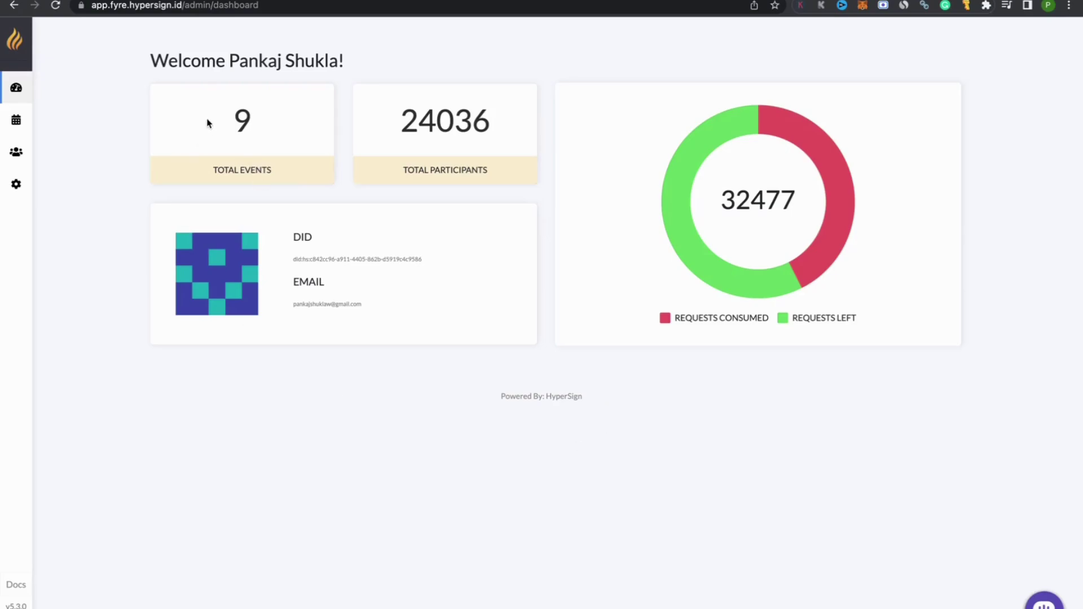
Step: Highlight the 9 events, 24036 participants and 32477 requests figures, then open Subscriptions from Settings
left_click_drag(210, 123, 288, 125)
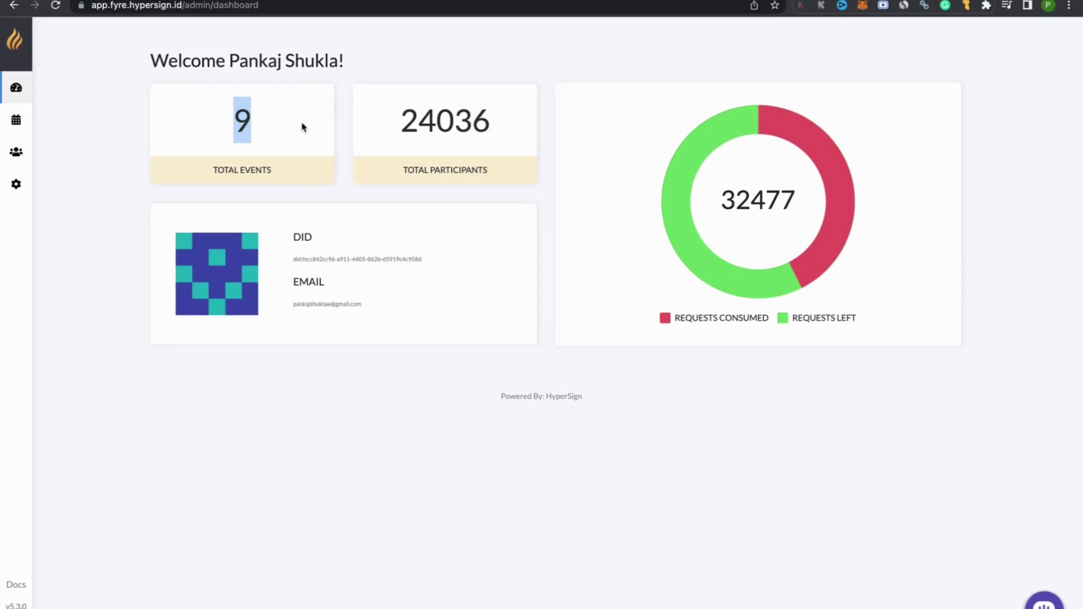
left_click_drag(375, 120, 497, 125)
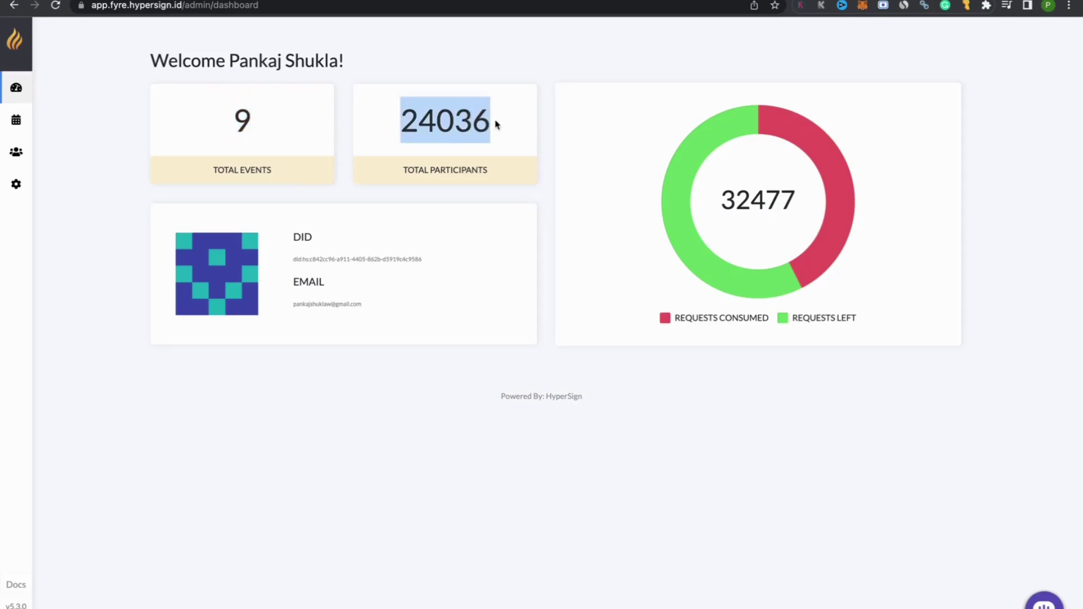
left_click_drag(723, 202, 826, 207)
left_click_drag(717, 205, 794, 202)
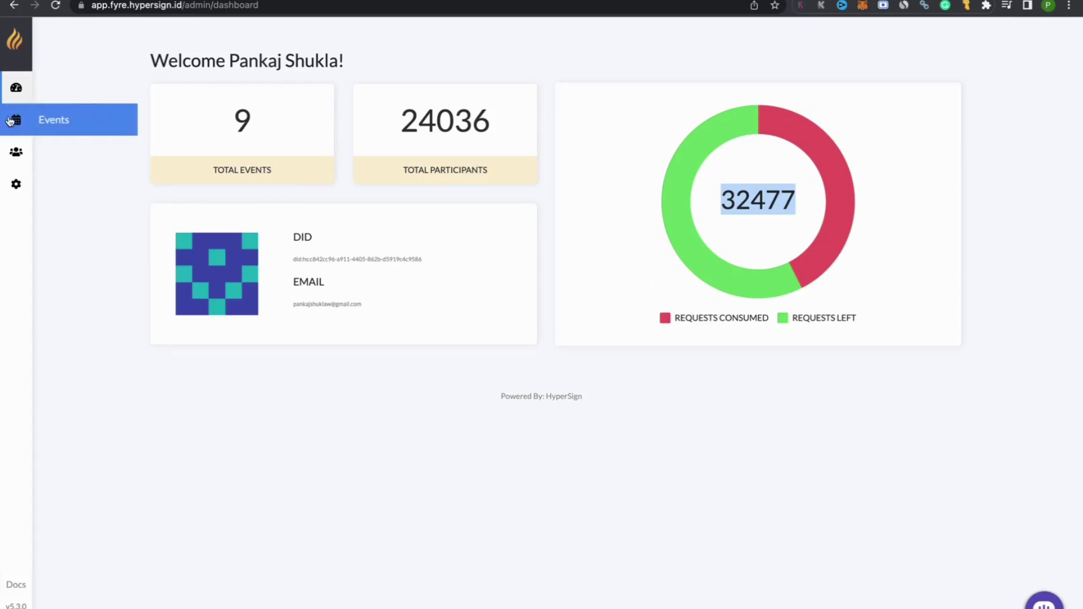
mouse_move(11, 192)
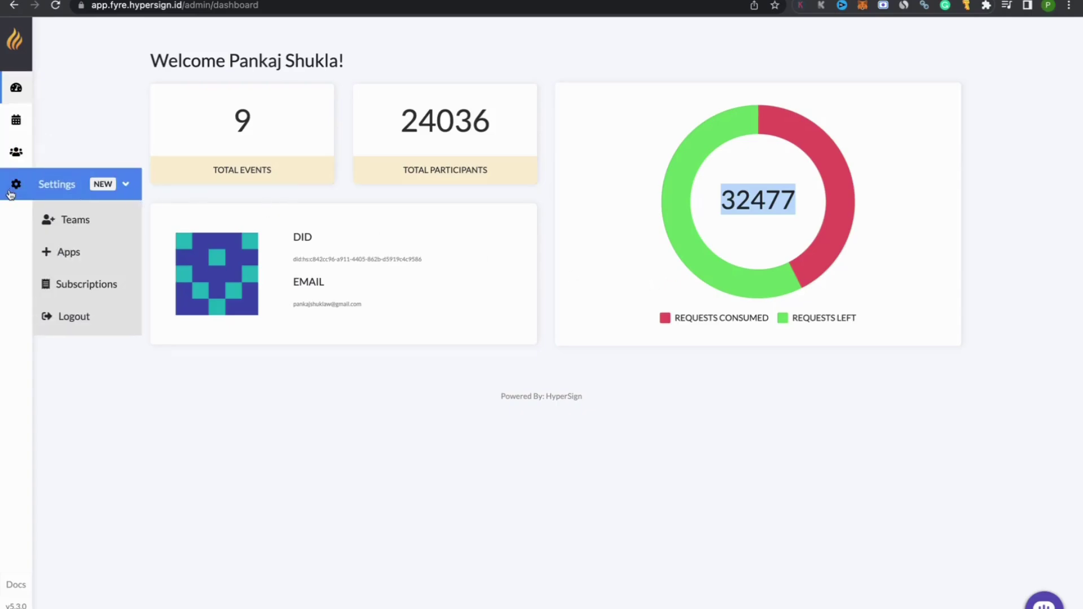
left_click(101, 288)
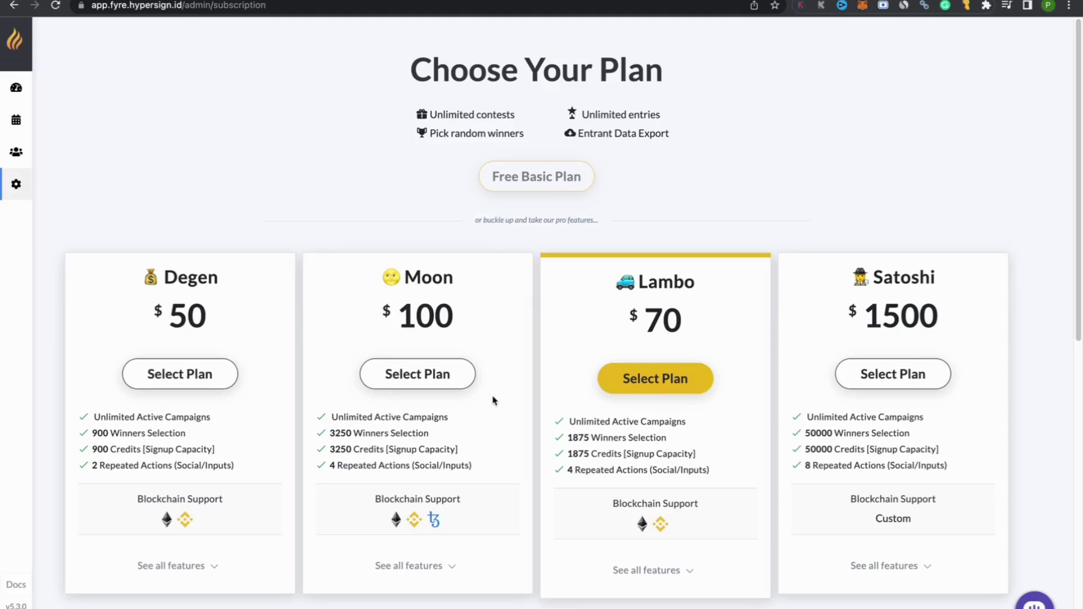
Step: Note the Degen plan's signup capacity, then select the Satoshi plan
left_click_drag(143, 450, 237, 456)
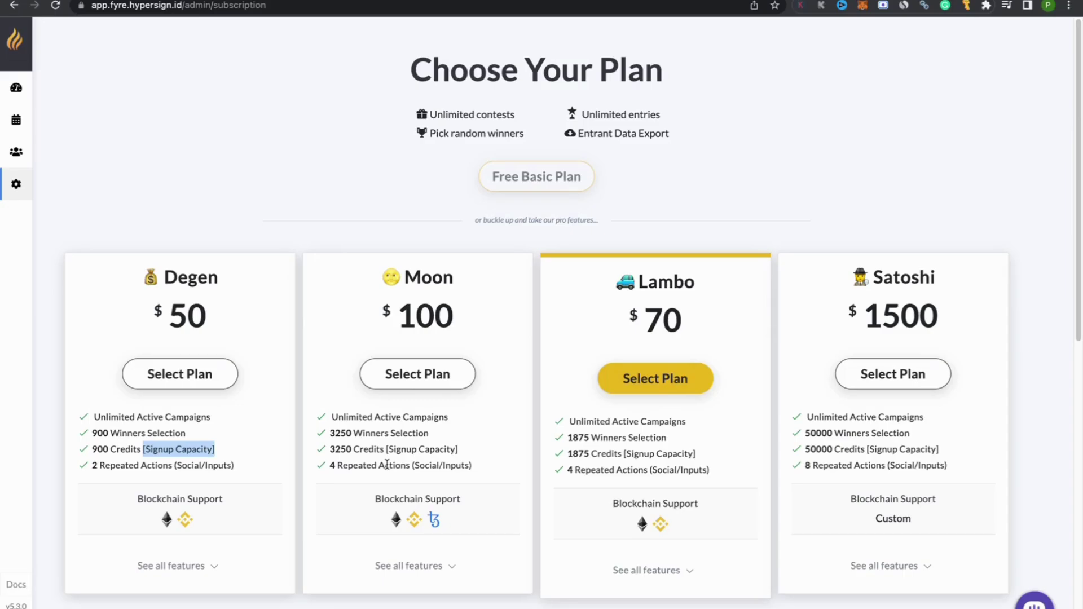
left_click(418, 448)
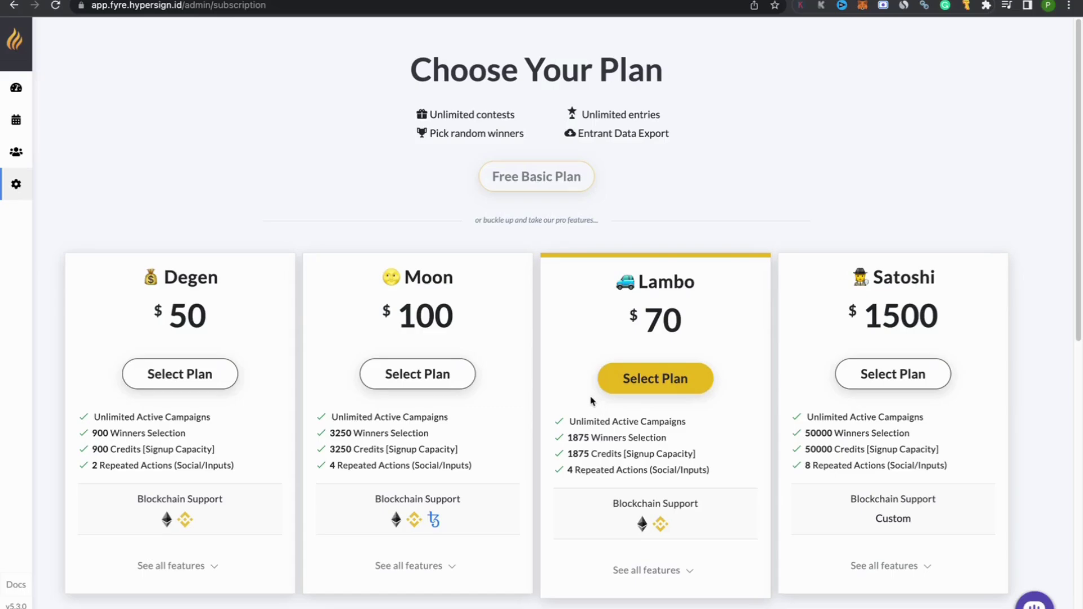
left_click(866, 382)
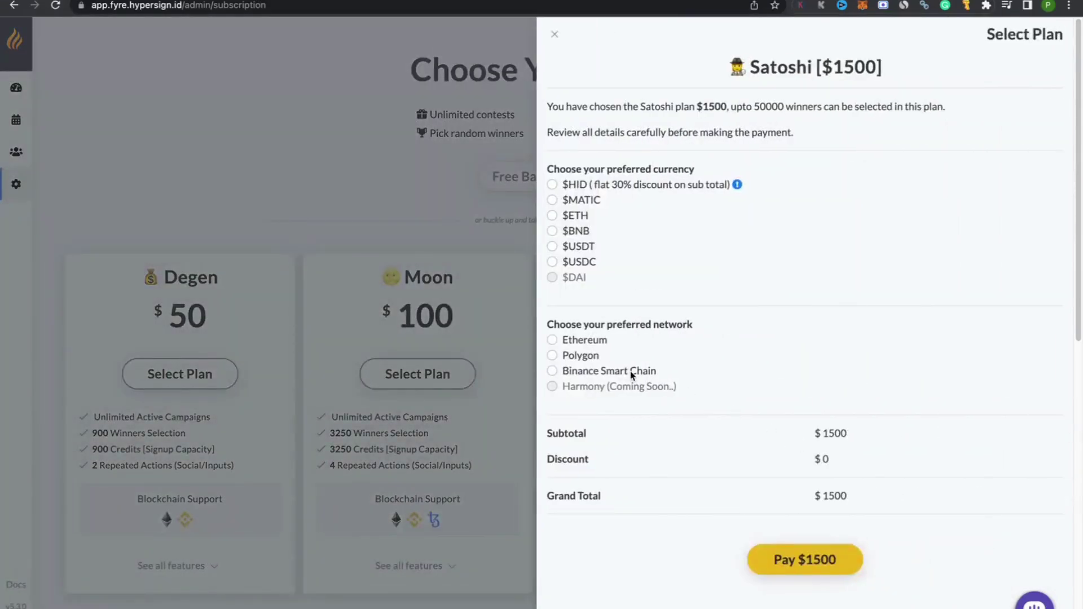
Step: Pay in $HID on Ethereum, checking the 1500 price and $1050 grand total before closing checkout
left_click(552, 184)
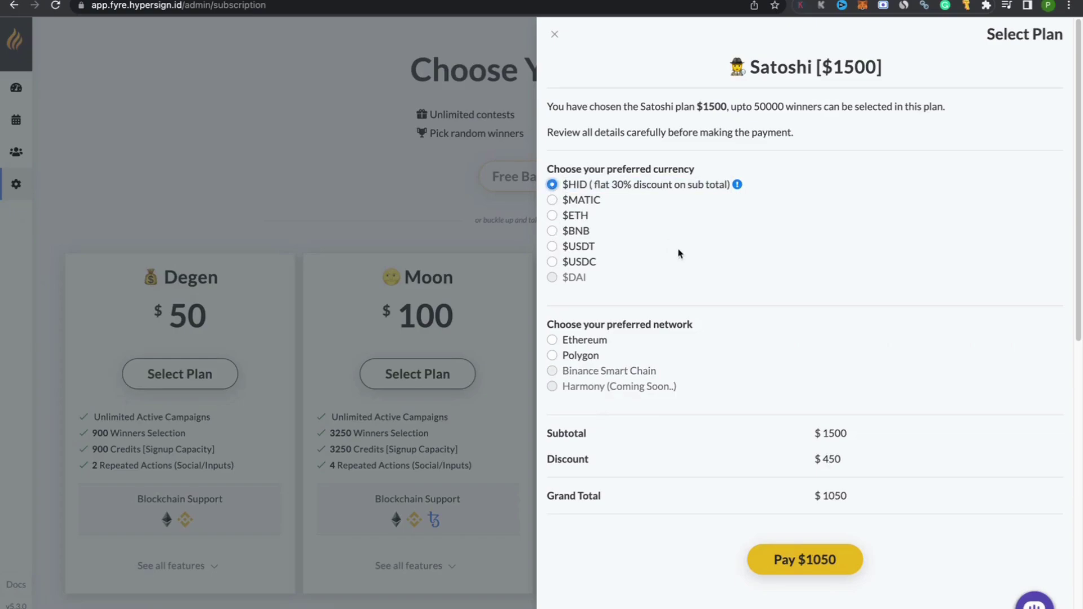
left_click(553, 340)
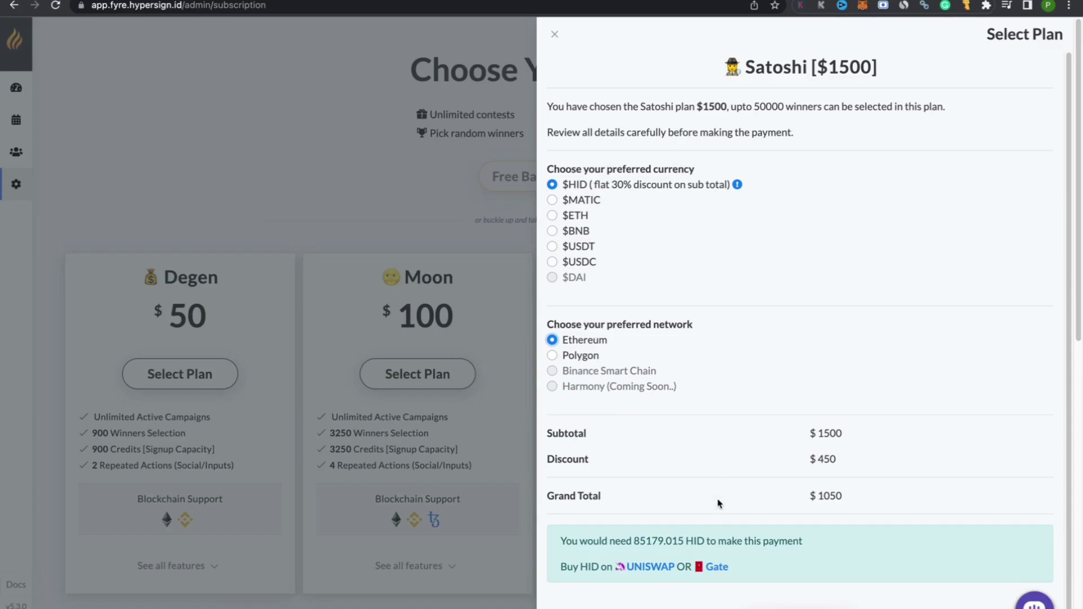
double_click(828, 66)
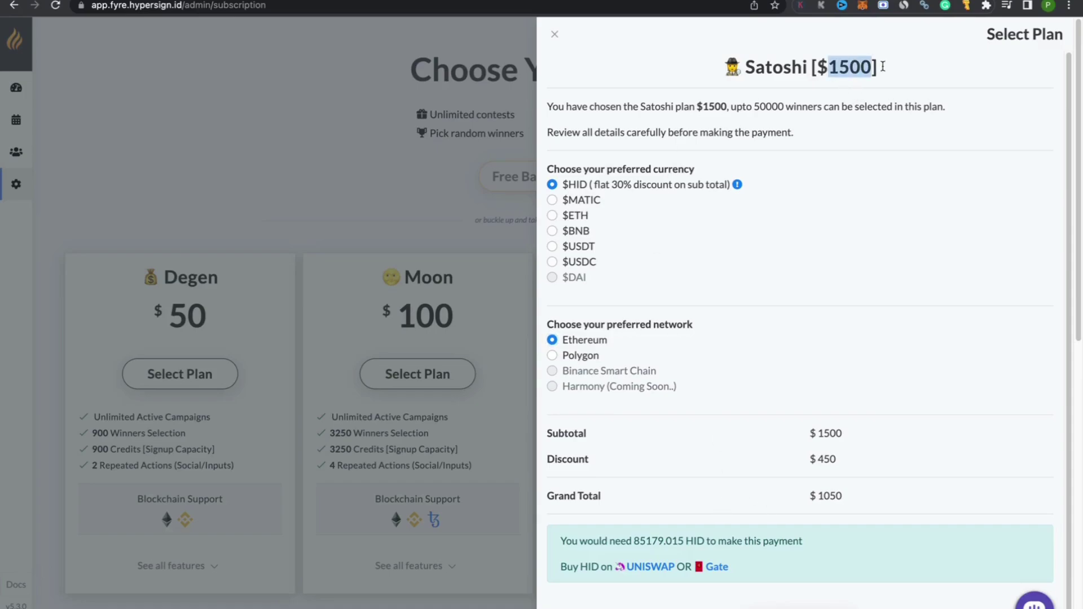
left_click_drag(809, 495, 901, 497)
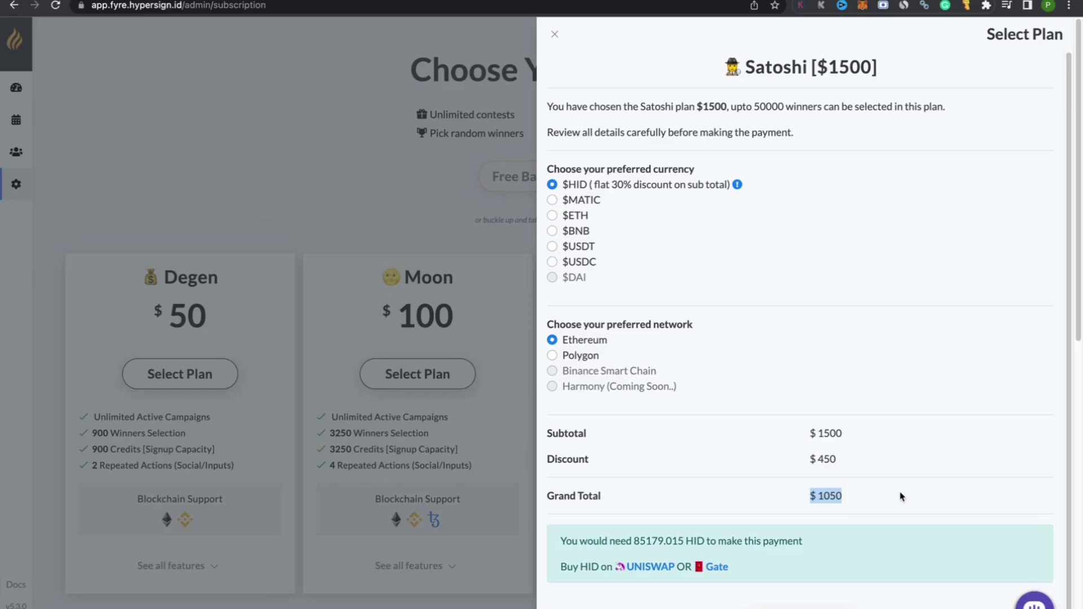
left_click(554, 37)
Step: Review the subscriptions table, highlighting the first subscription's ID and Inactive status, then return to the plans
mouse_move(16, 184)
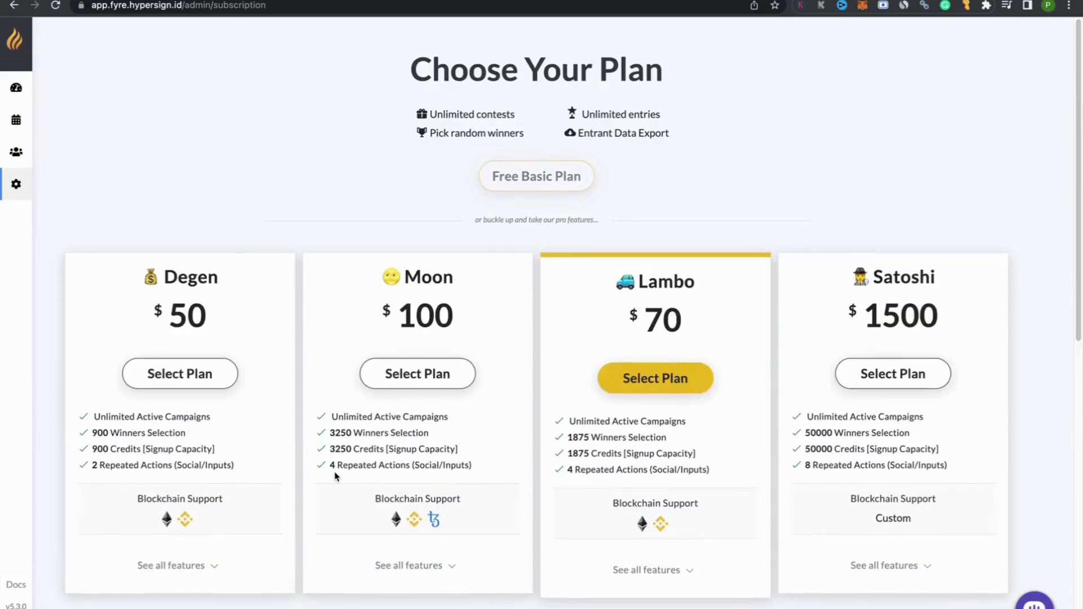
scroll(333, 473, "down", 8)
left_click_drag(244, 229, 79, 212)
left_click_drag(897, 219, 956, 221)
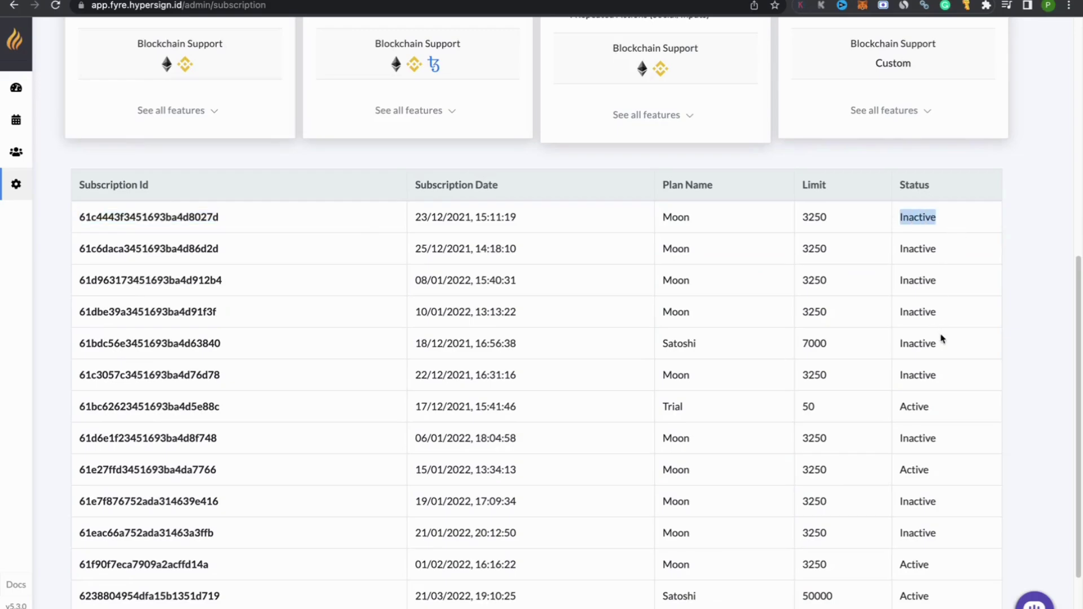
scroll(940, 338, "up", 10)
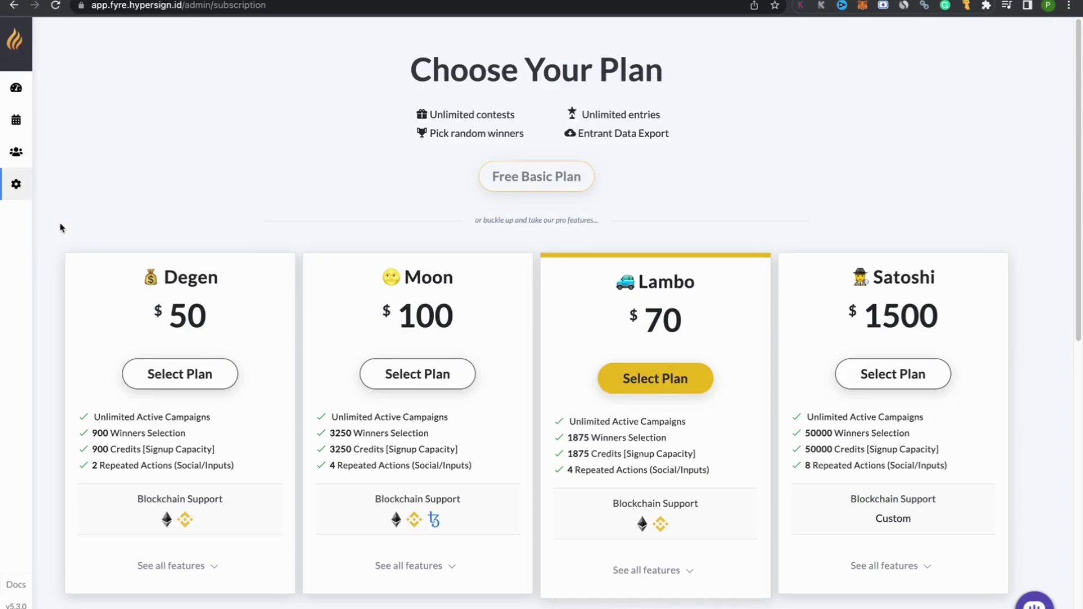
Step: From Events, create a new event and enter 'Fyre MEME Contest' as its name
left_click(6, 122)
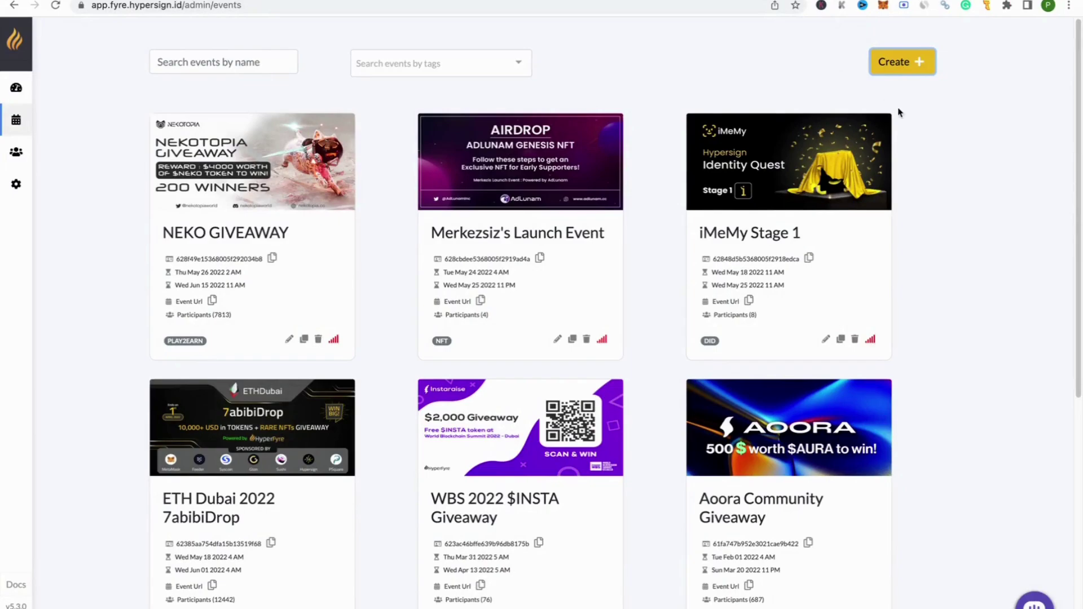
left_click(895, 67)
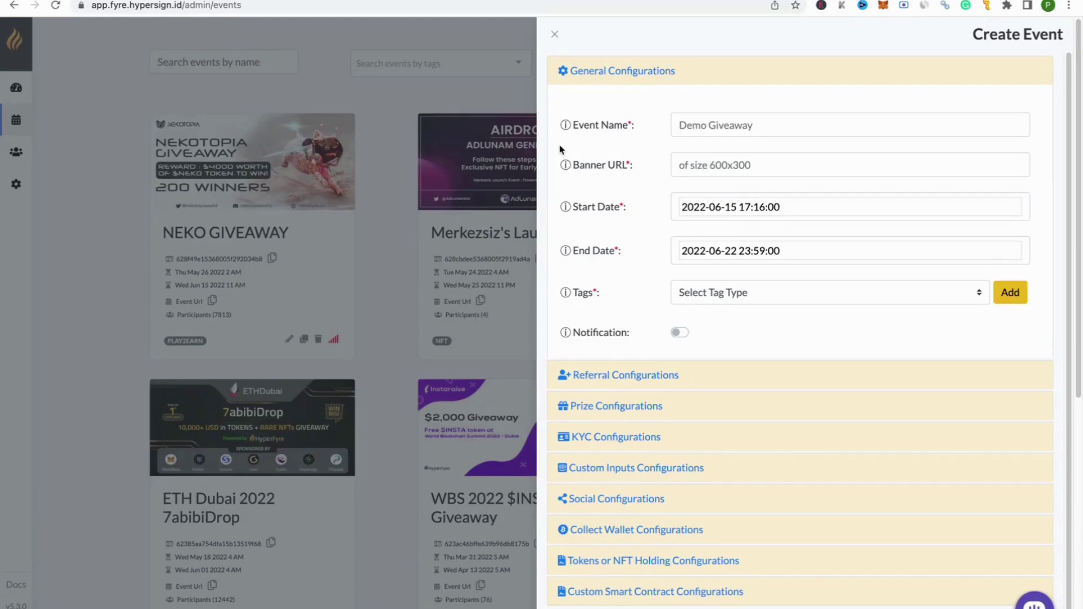
mouse_move(566, 168)
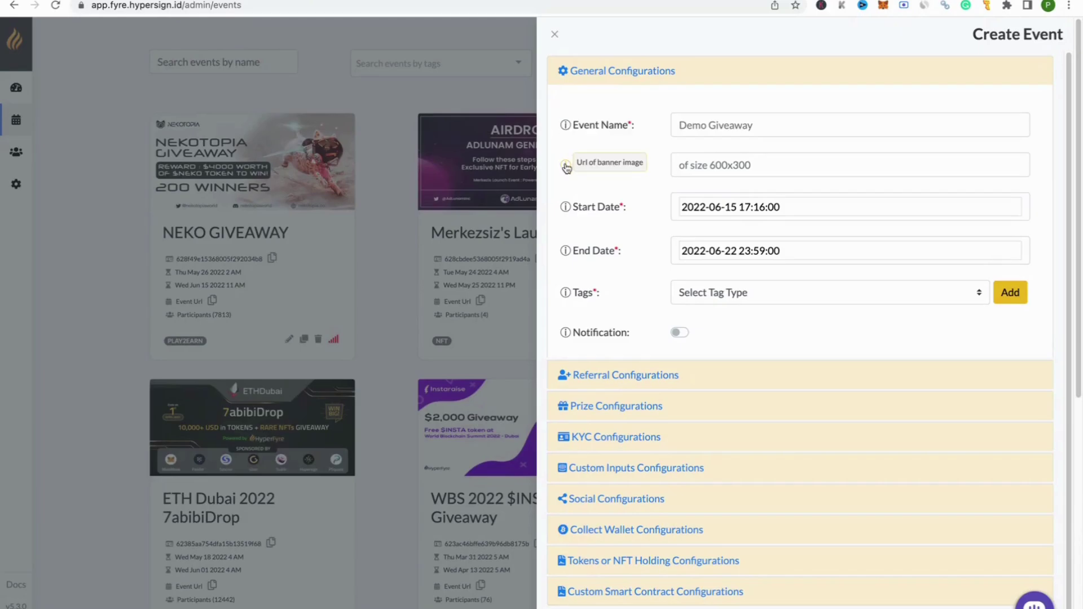
mouse_move(565, 257)
left_click(723, 127)
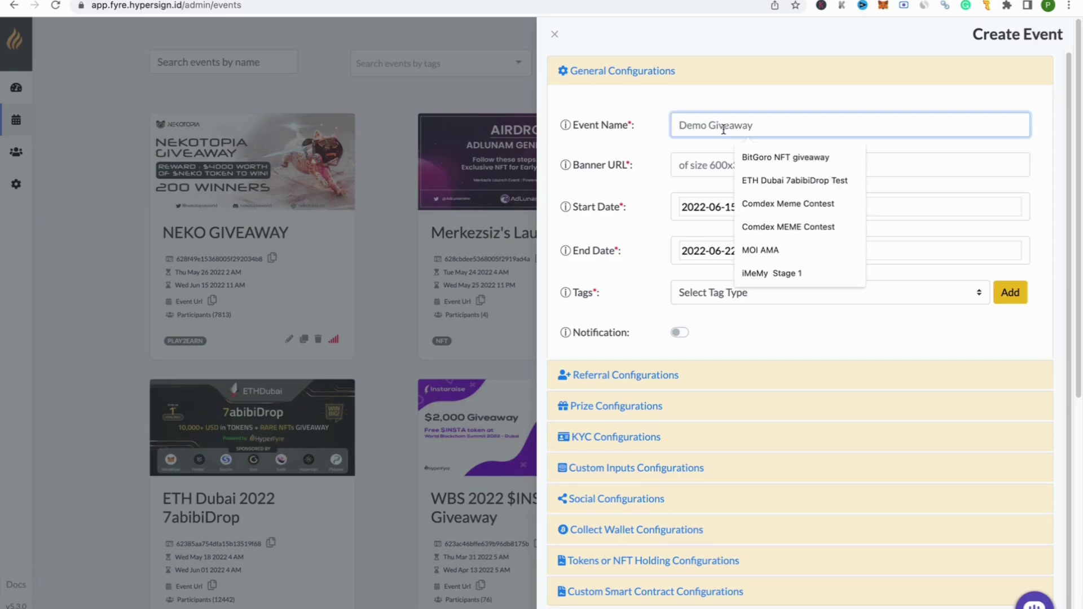
type("Fyre")
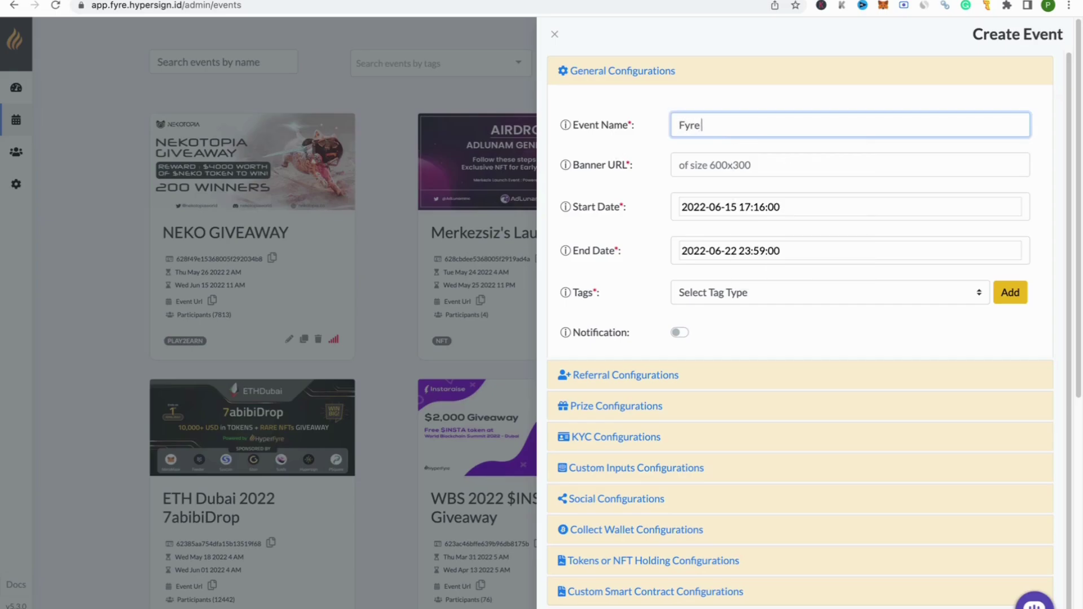
type(" MEME Contest")
key("ctrl+t")
Step: Upload the FYREMEME.png banner to imgbb.com
type("imgbb")
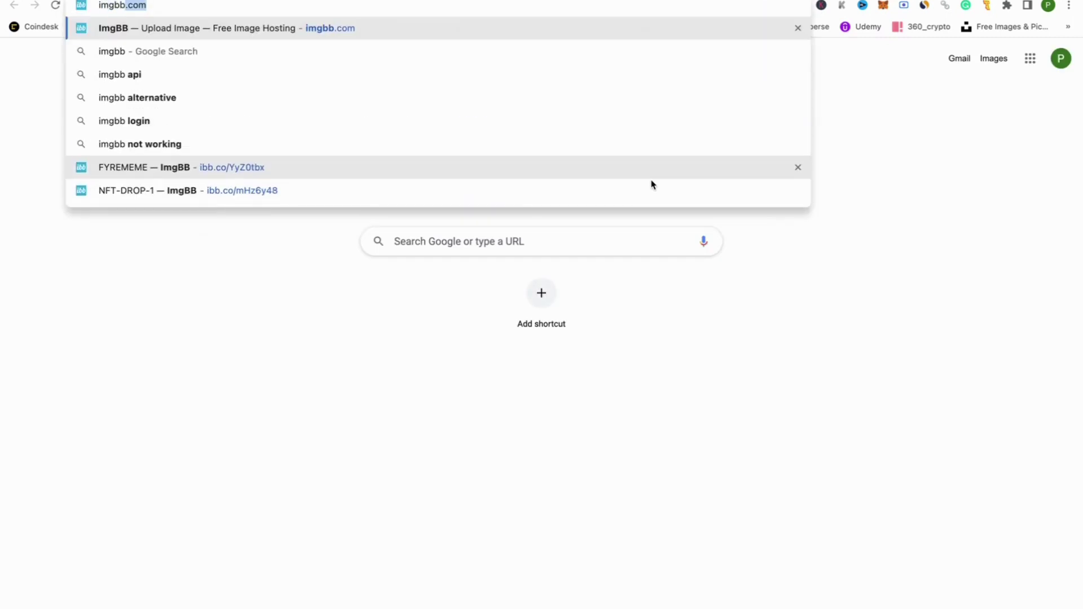
type(".com")
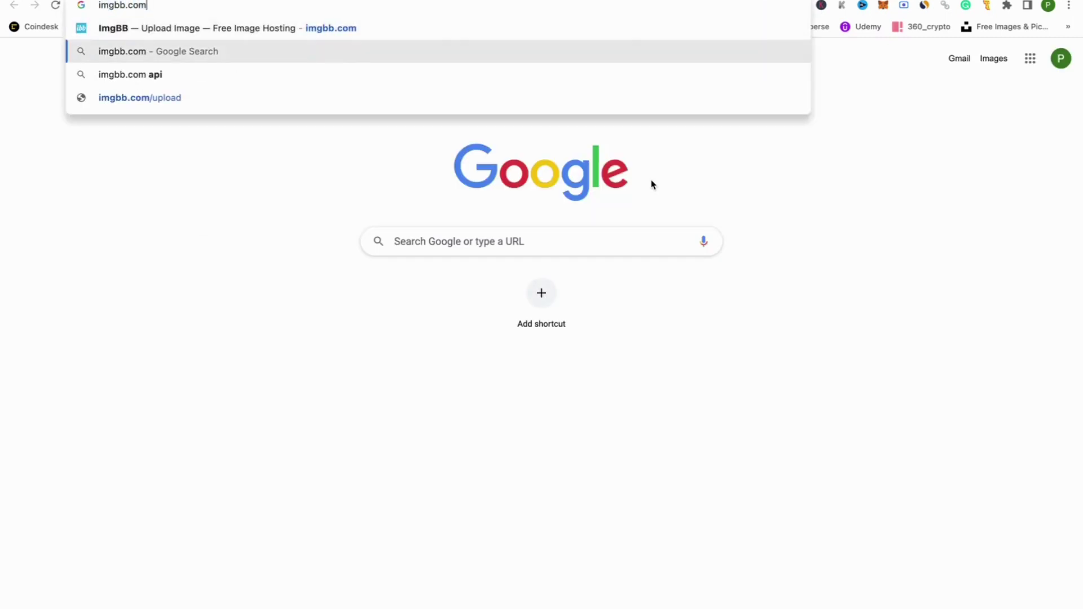
key("Return")
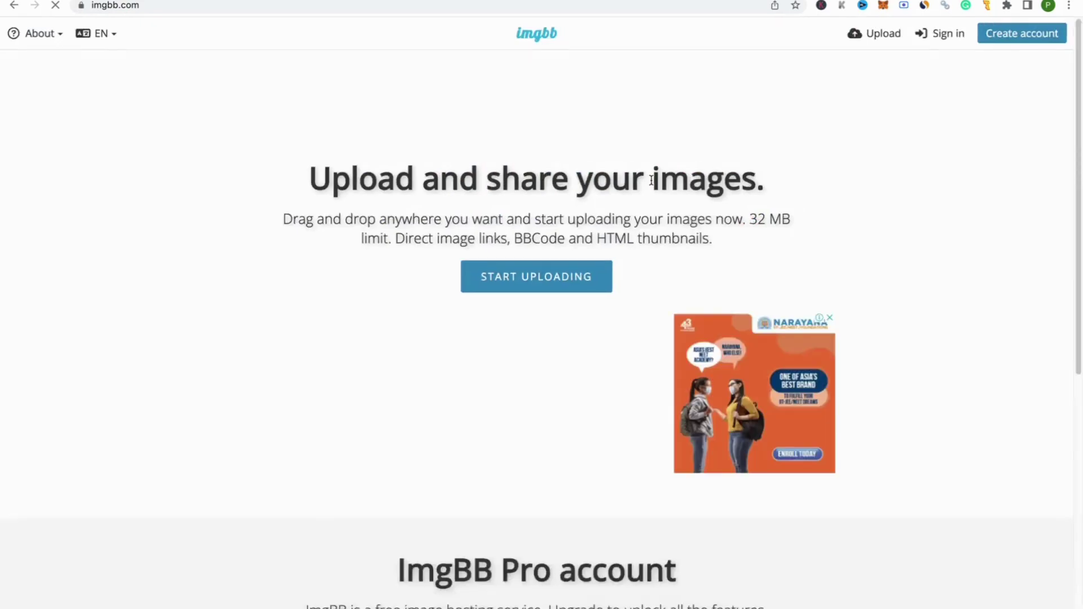
left_click(569, 272)
left_click(949, 68)
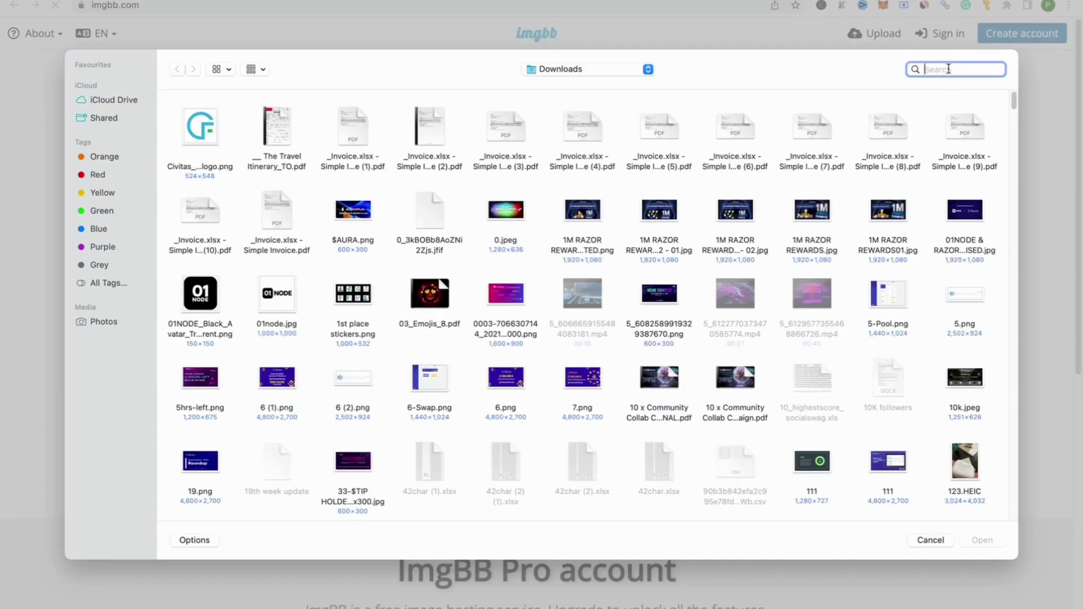
type("fyre")
left_click(195, 162)
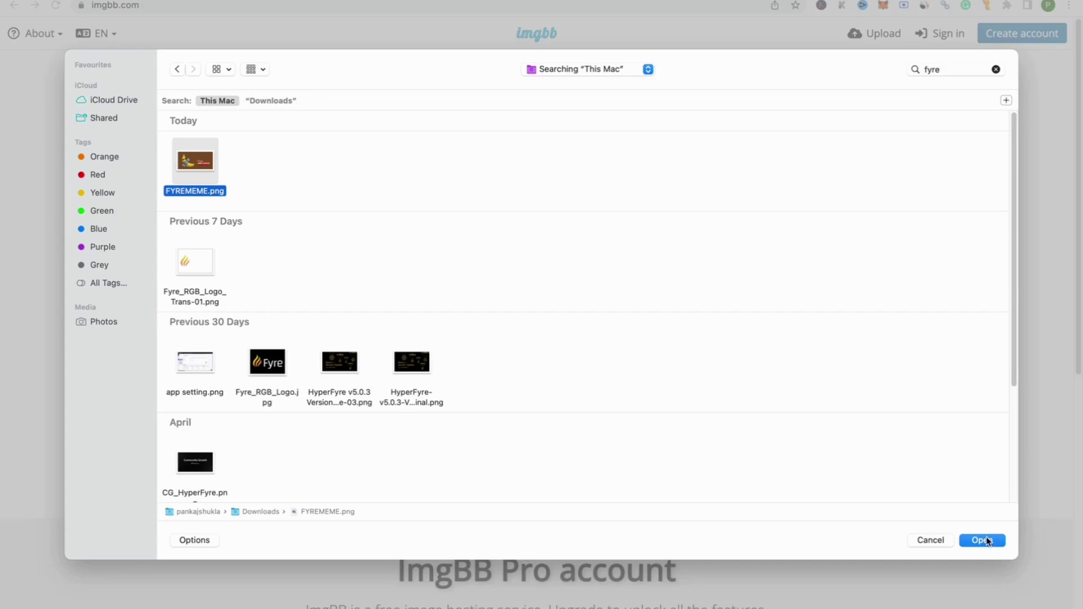
left_click(993, 540)
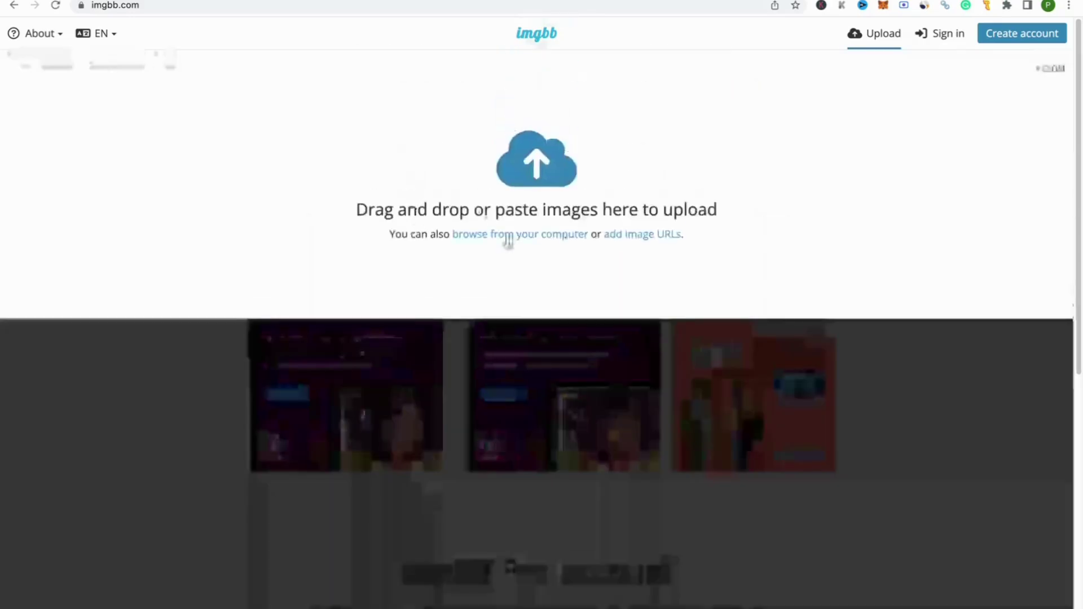
left_click(540, 407)
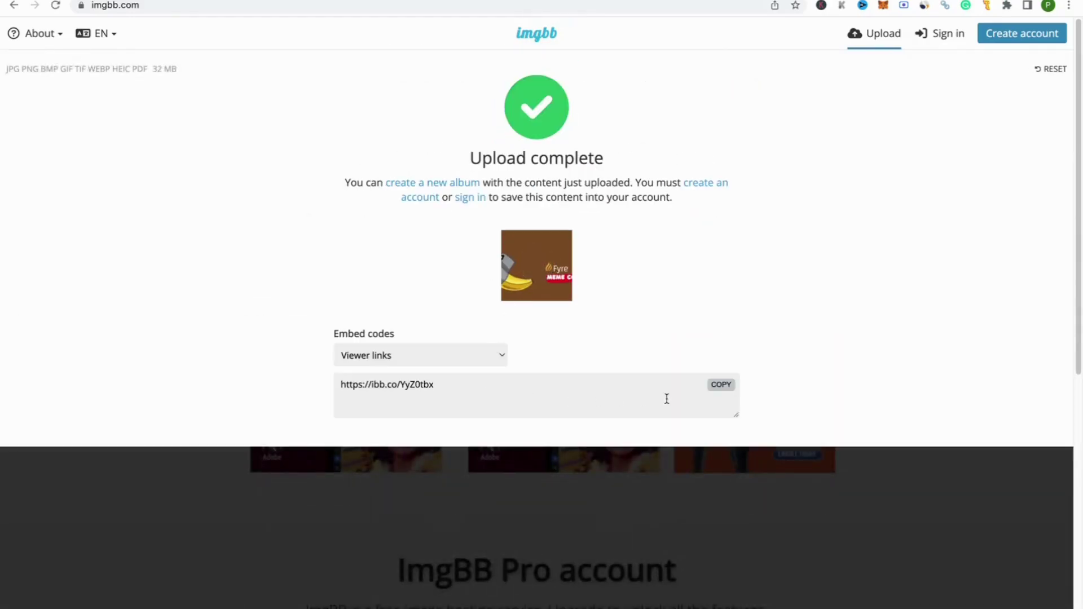
Step: Open the image's viewer link in a new tab and copy the image's direct address
left_click(728, 388)
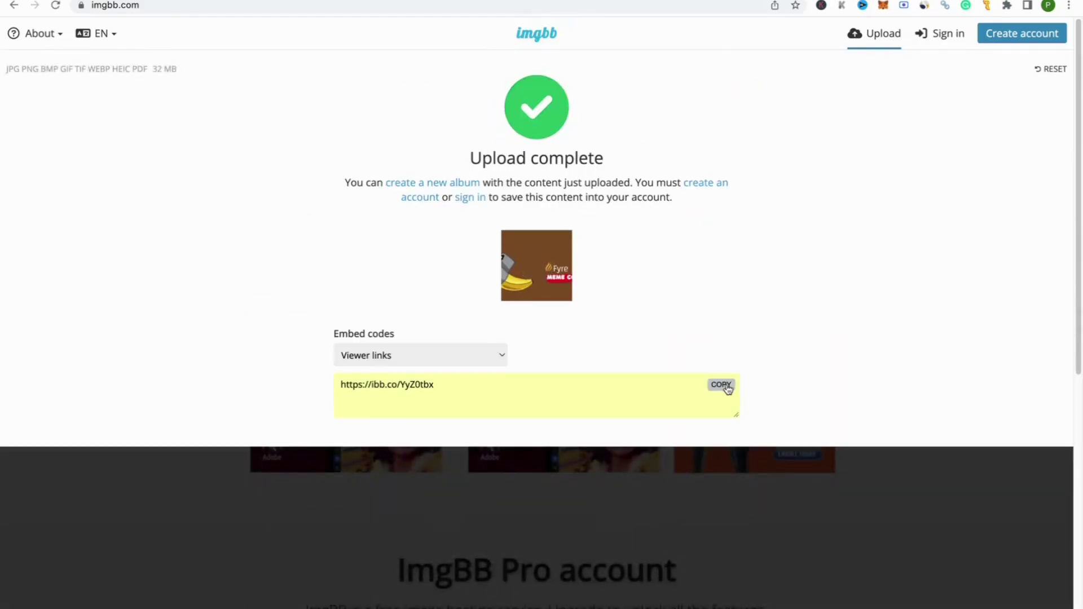
key("ctrl+t")
key("ctrl+v")
key("Return")
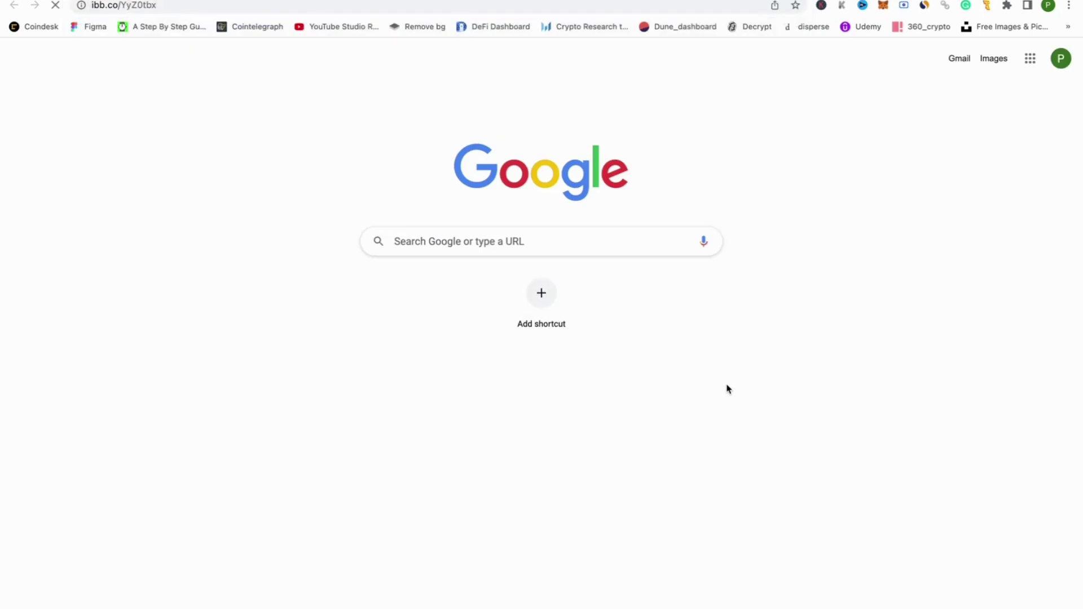
right_click(607, 300)
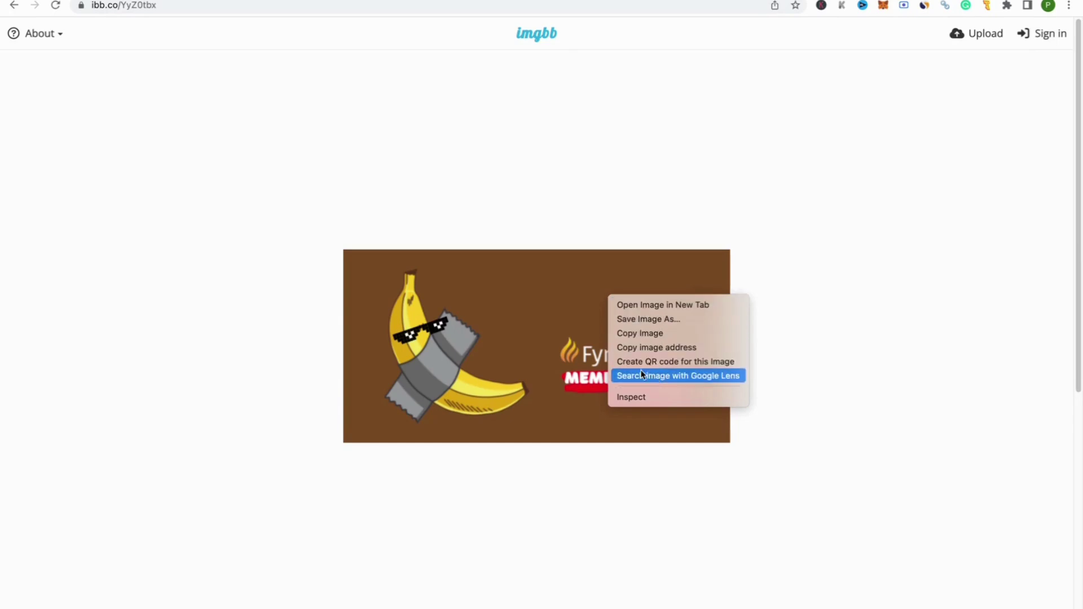
left_click(633, 351)
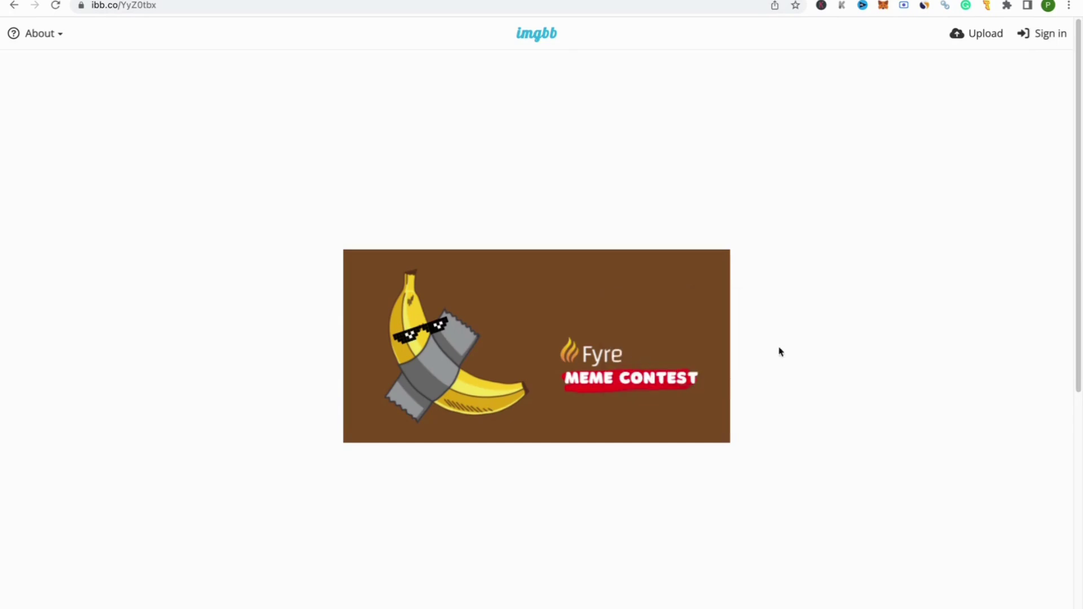
left_click(232, 2)
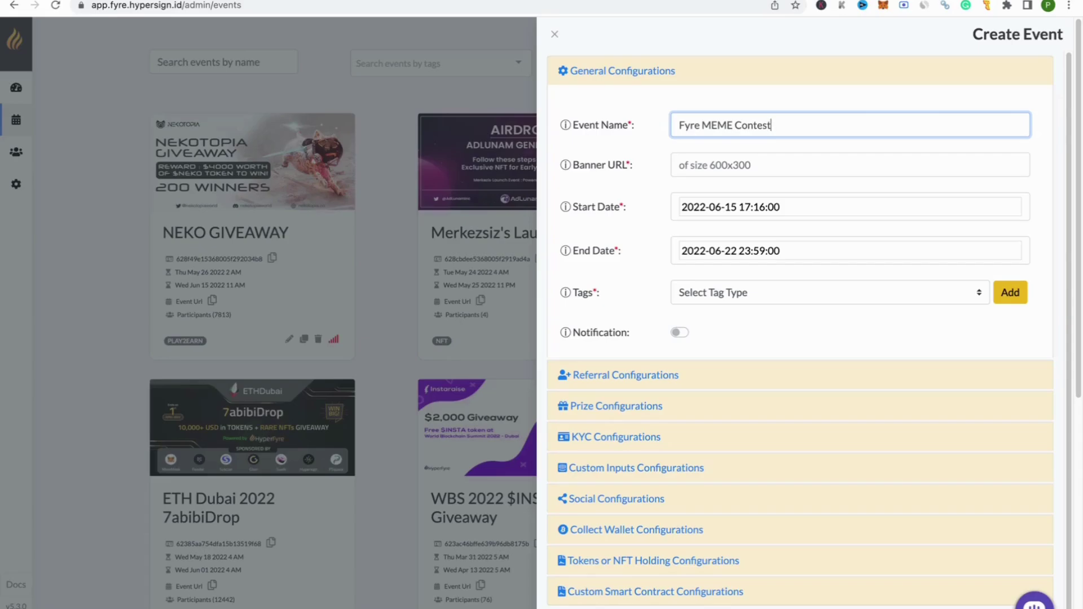
Step: Paste the ImgBB image address into the Banner URL field
left_click(714, 167)
key("ctrl+v")
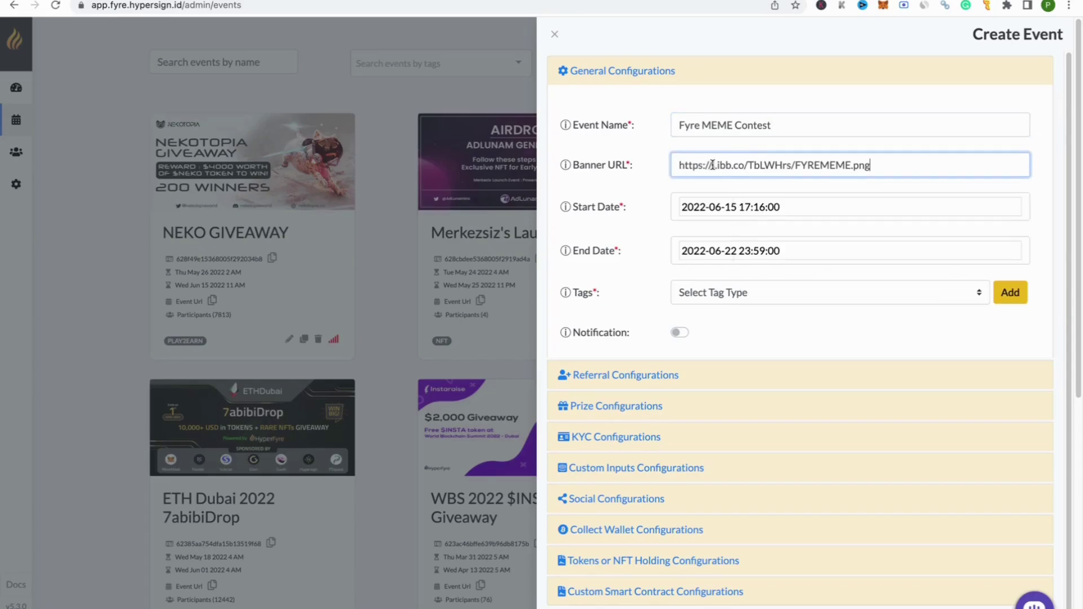
key("Tab")
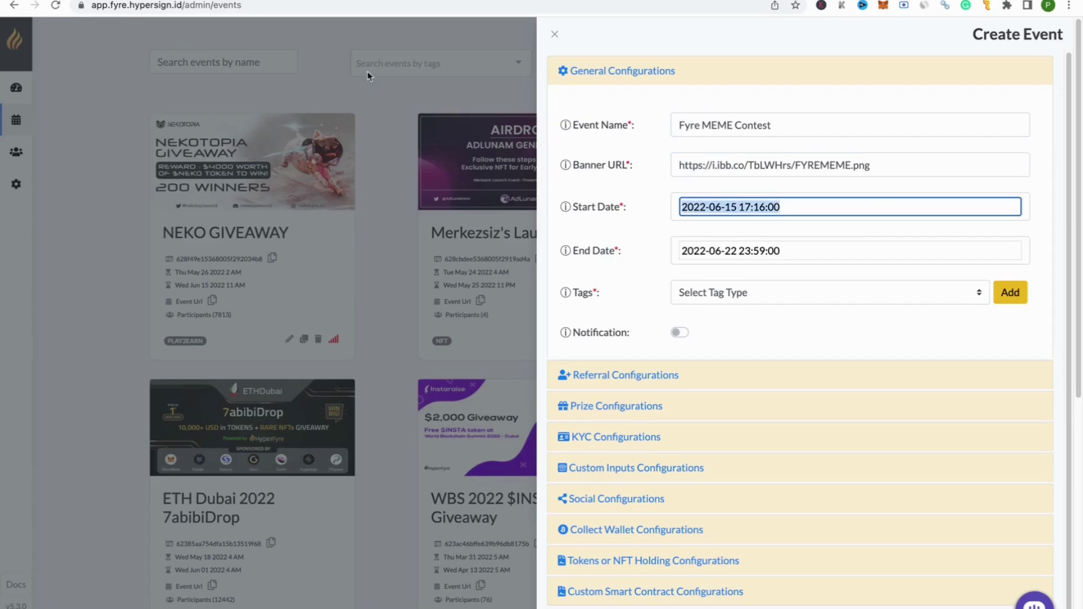
right_click(246, 1)
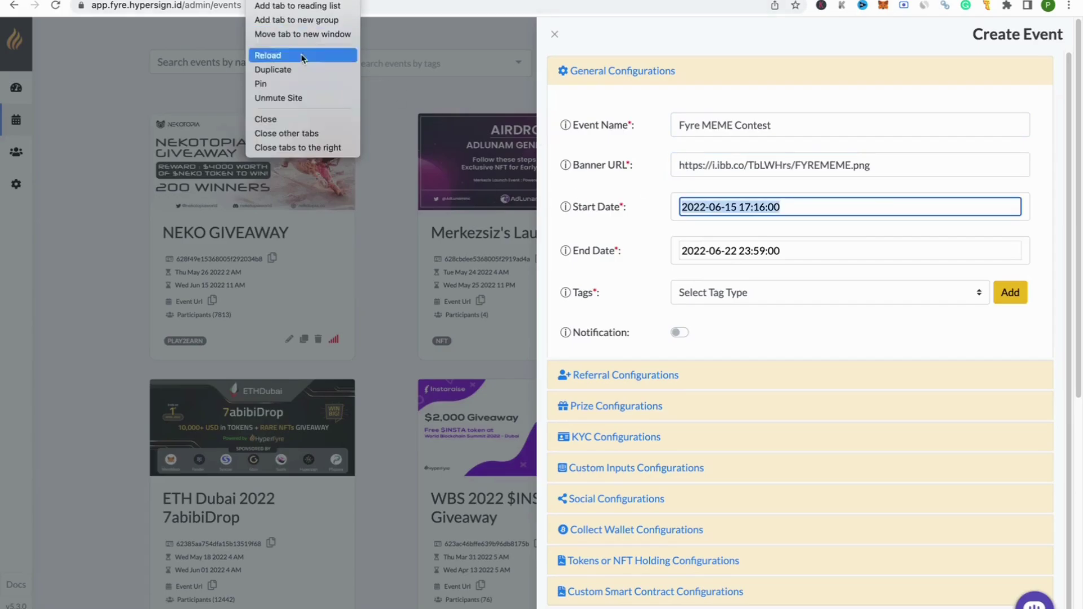
left_click(327, 145)
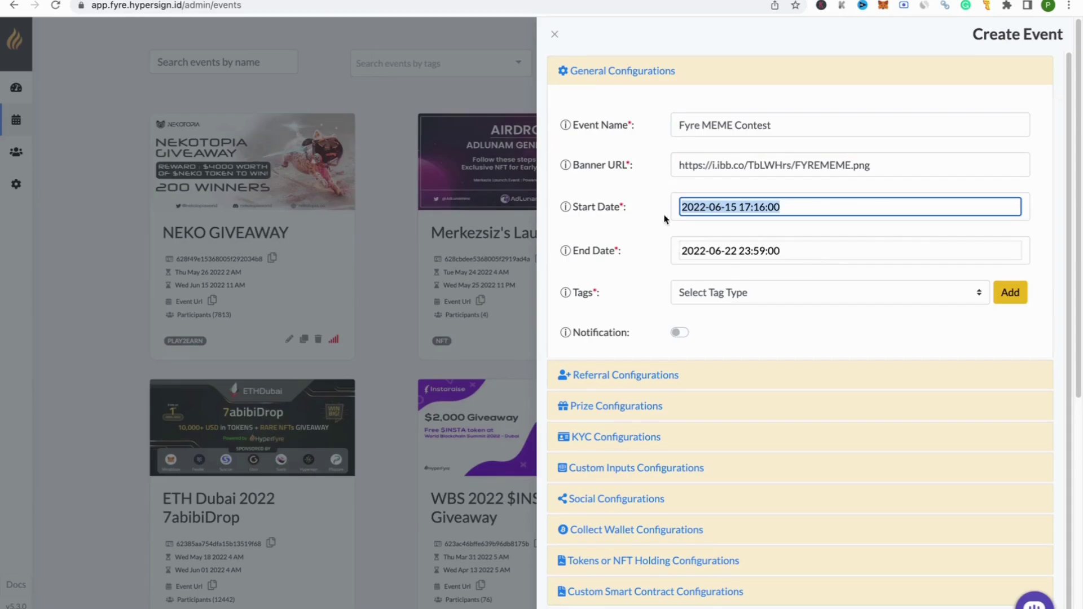
left_click(798, 208)
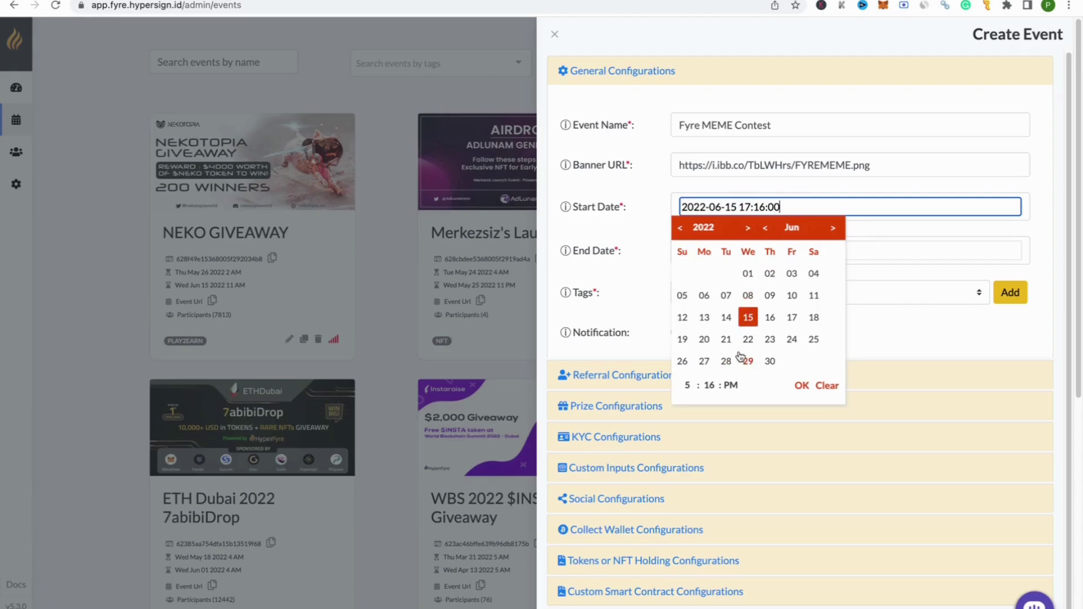
left_click(748, 319)
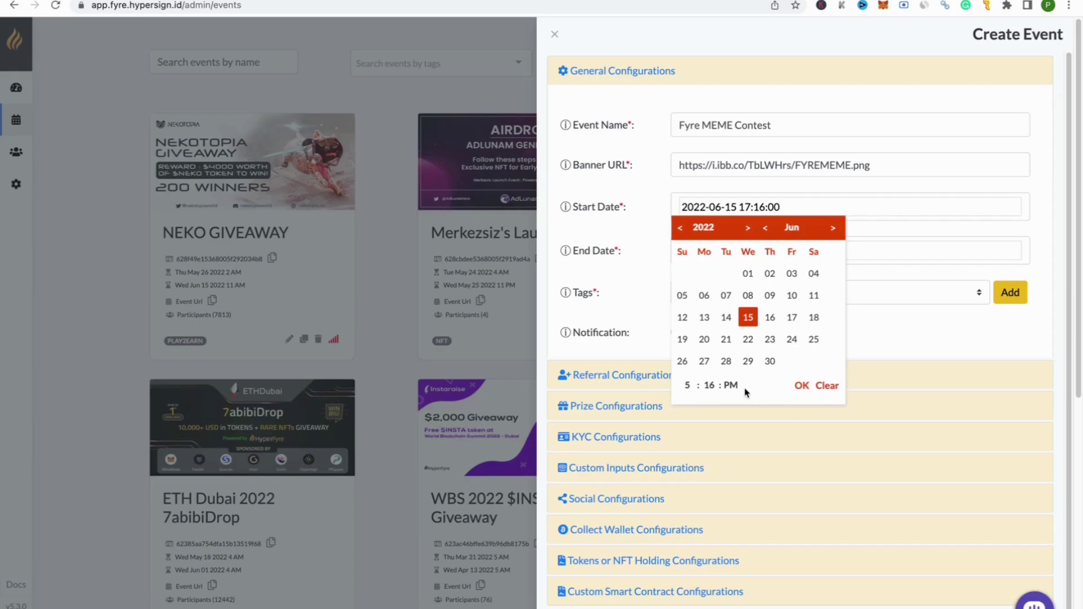
left_click(801, 387)
left_click(830, 252)
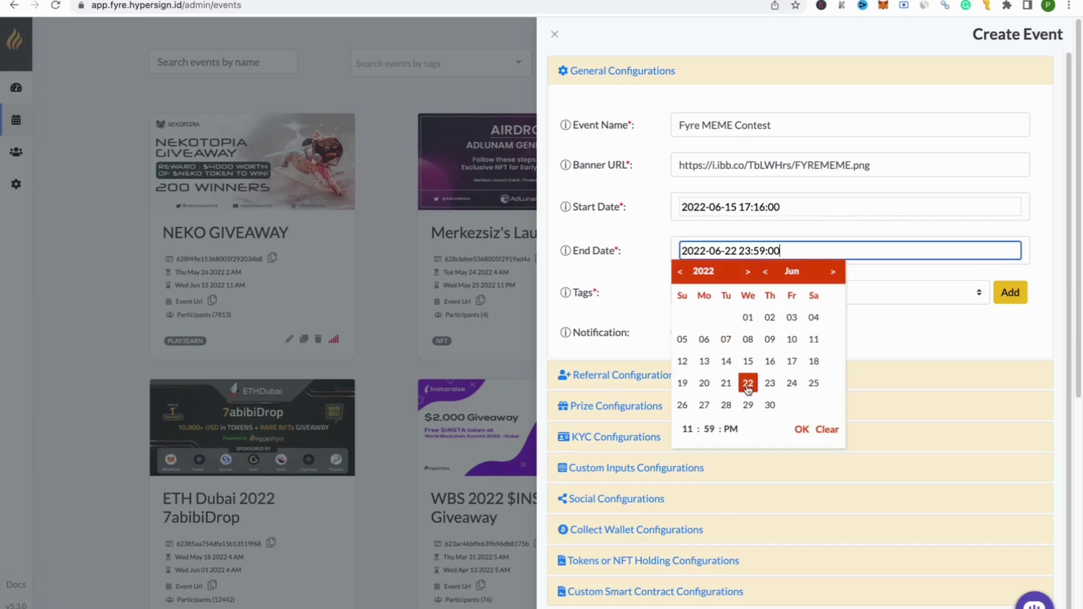
left_click(748, 389)
left_click(804, 432)
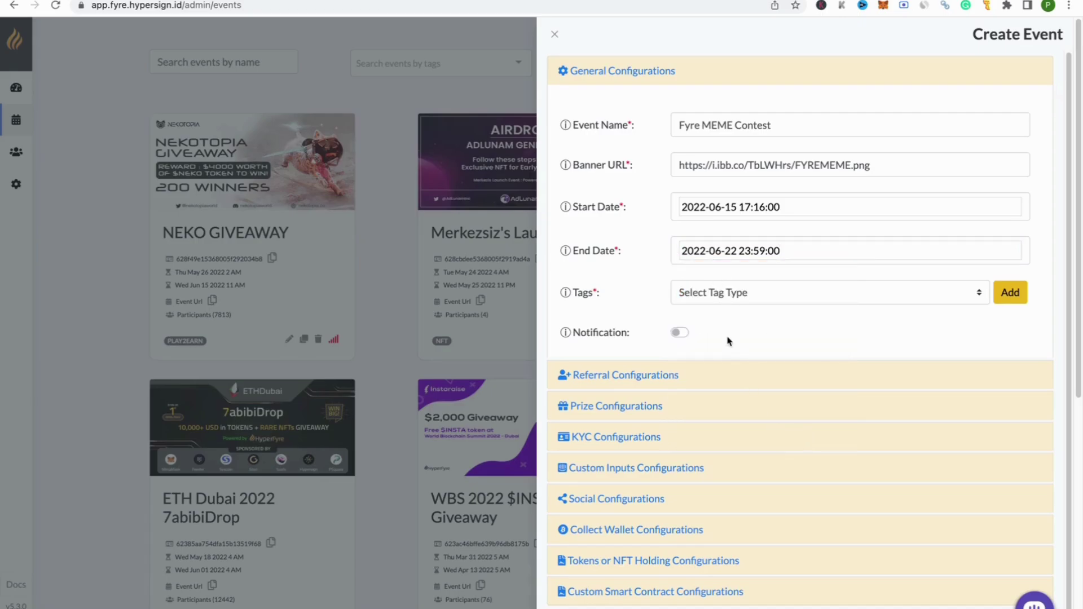
Step: Add the AirDrop and DeFi tags to the event
left_click(756, 294)
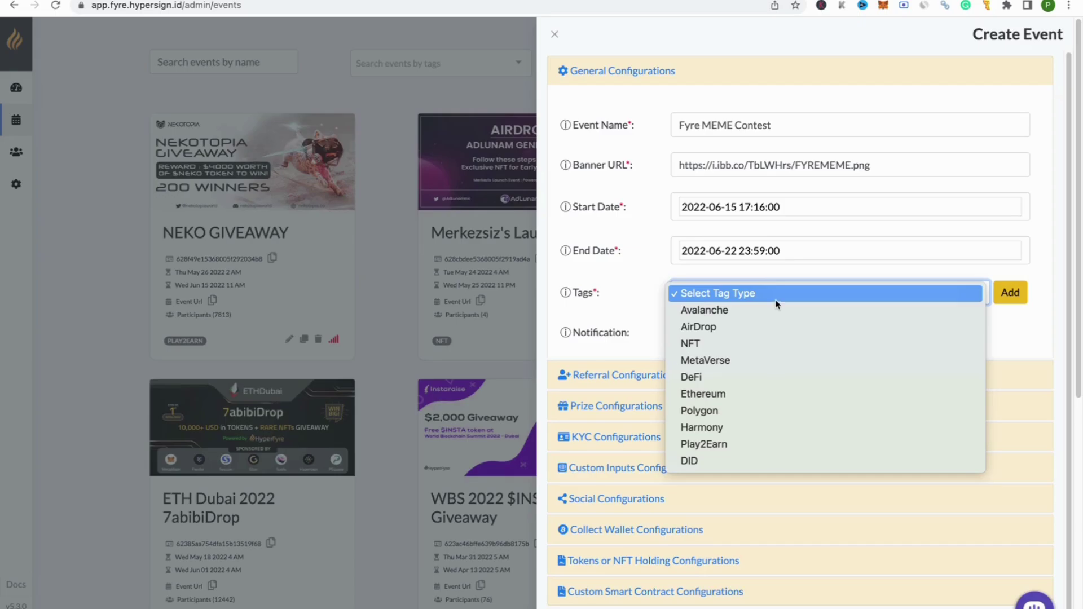
left_click(715, 333)
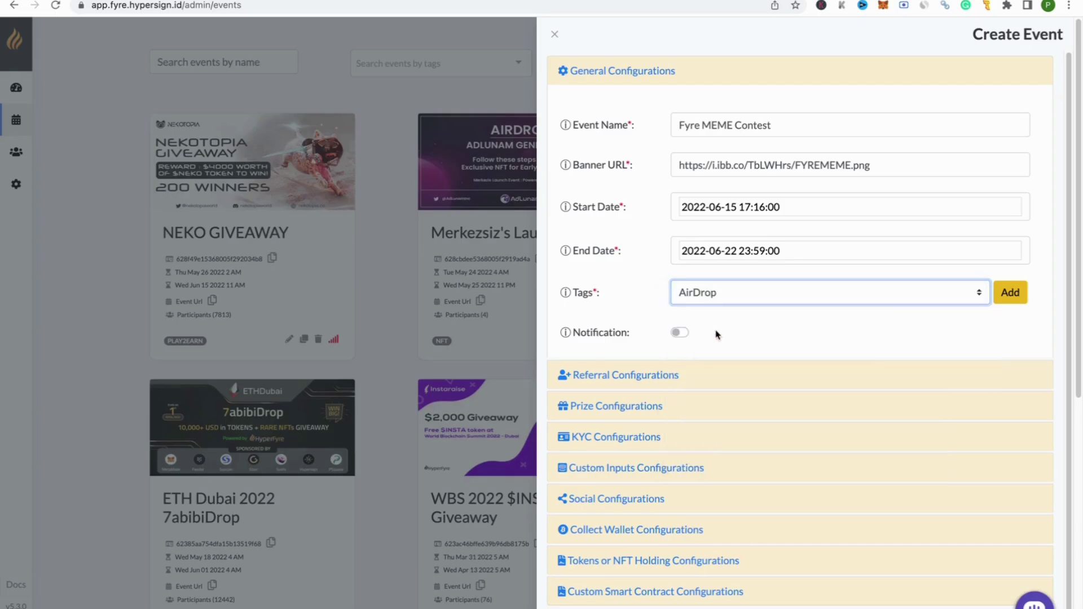
left_click(1002, 299)
left_click(931, 346)
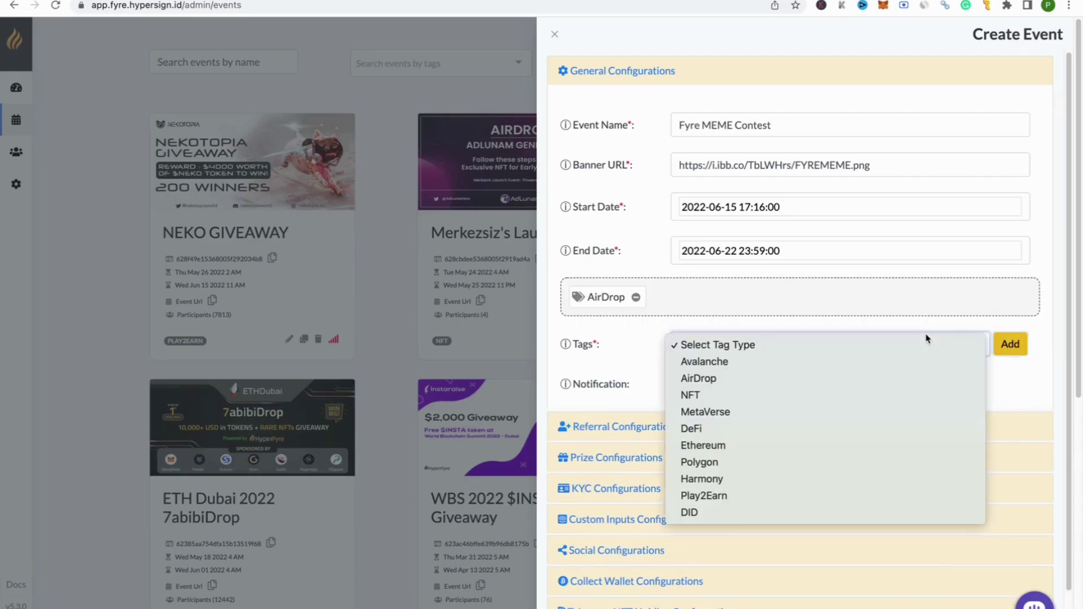
left_click(728, 430)
left_click(1018, 352)
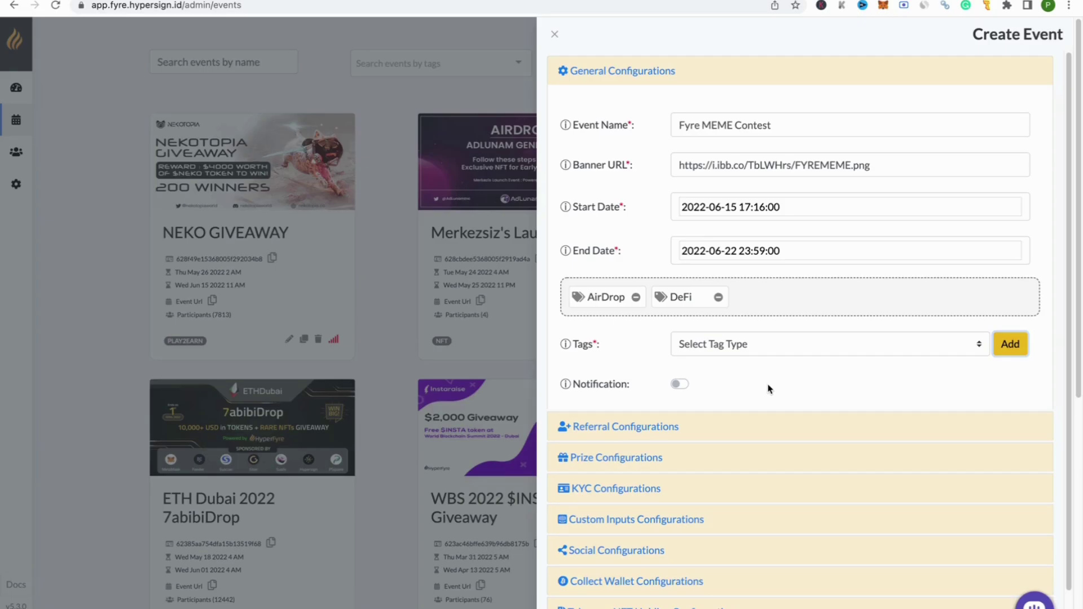
Step: Turn notifications on and collapse the General Configurations section
left_click(679, 385)
left_click(663, 81)
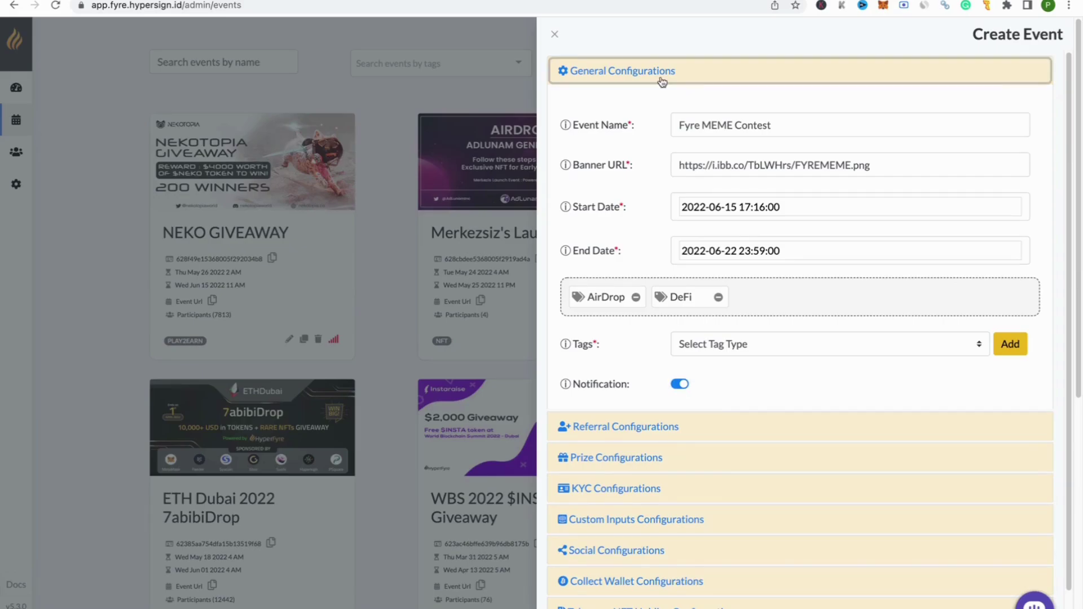
left_click(662, 81)
left_click(628, 105)
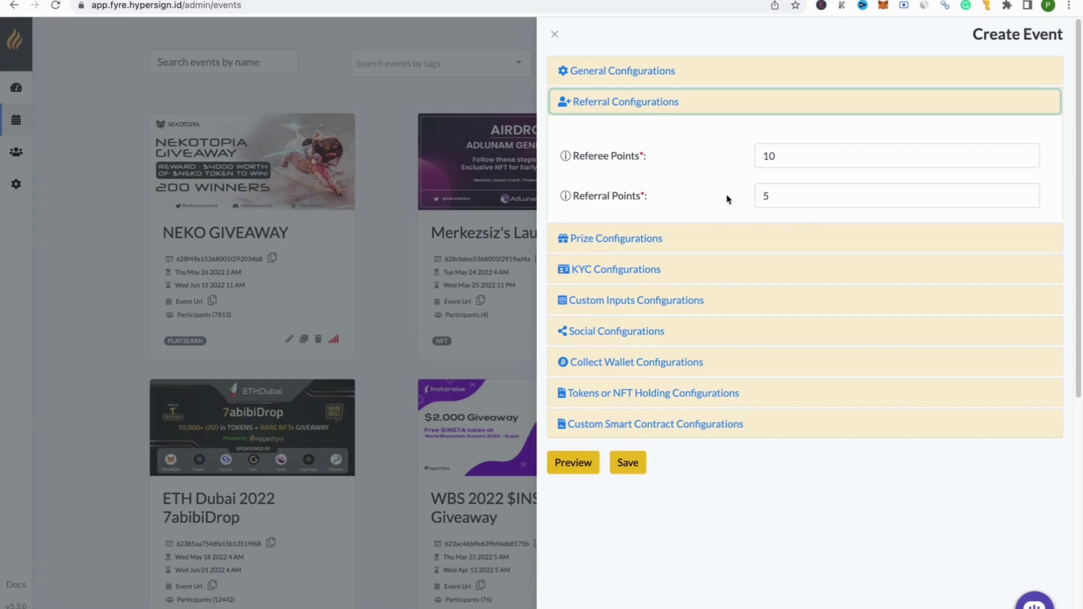
Step: Collapse referral settings, open Prize Configurations and set the prize type to Tokens
left_click(754, 112)
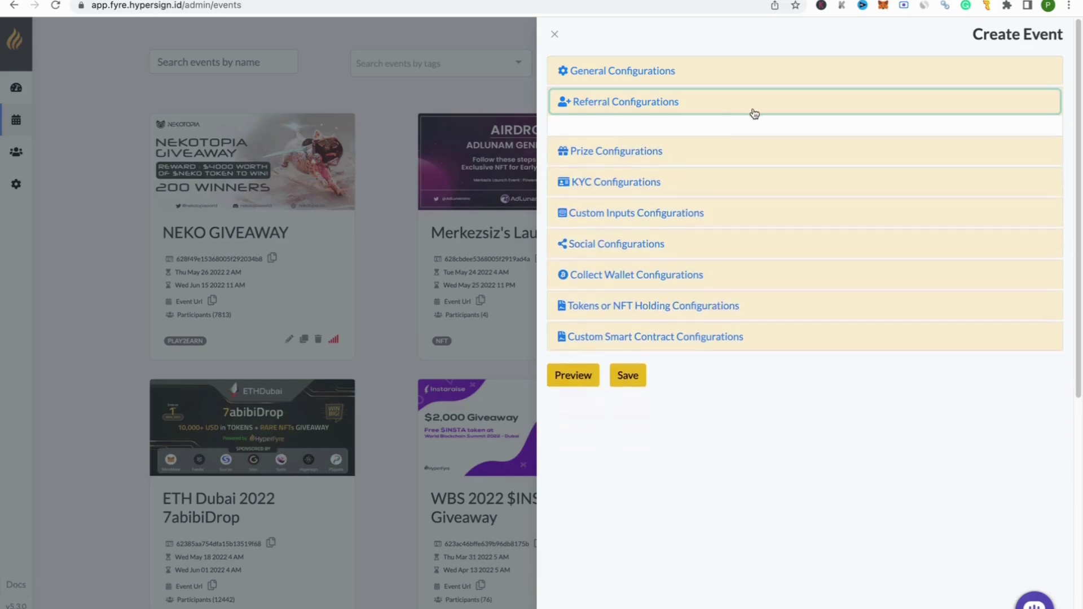
left_click(623, 133)
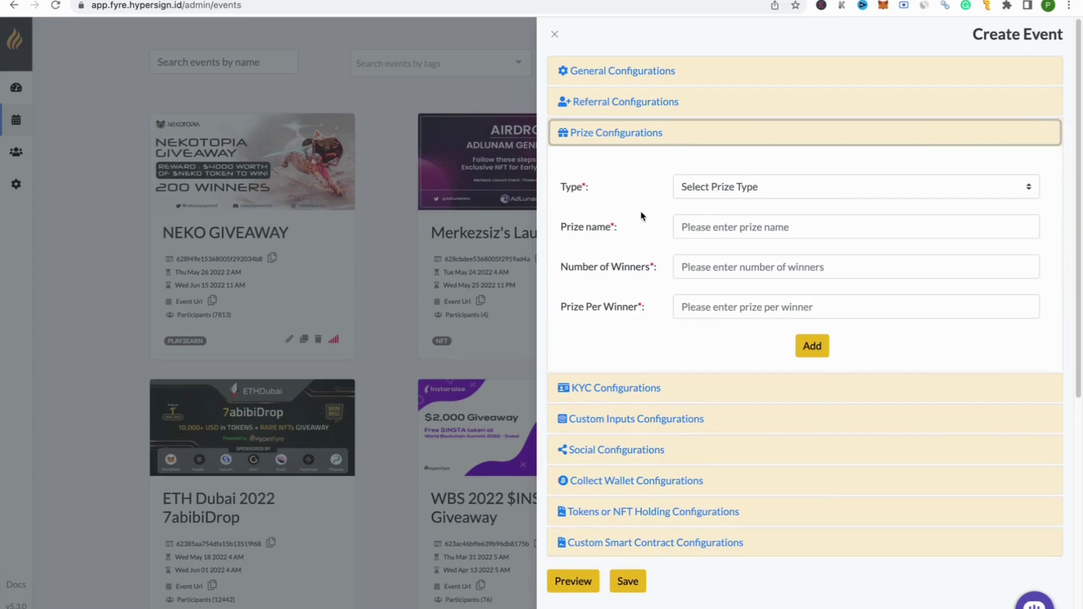
left_click(741, 189)
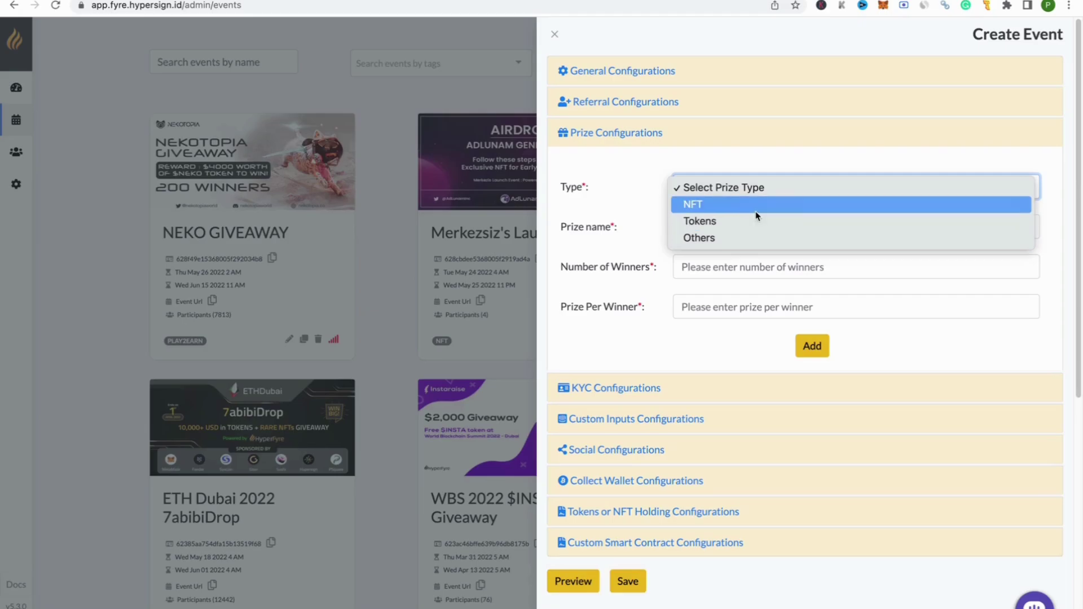
left_click(759, 204)
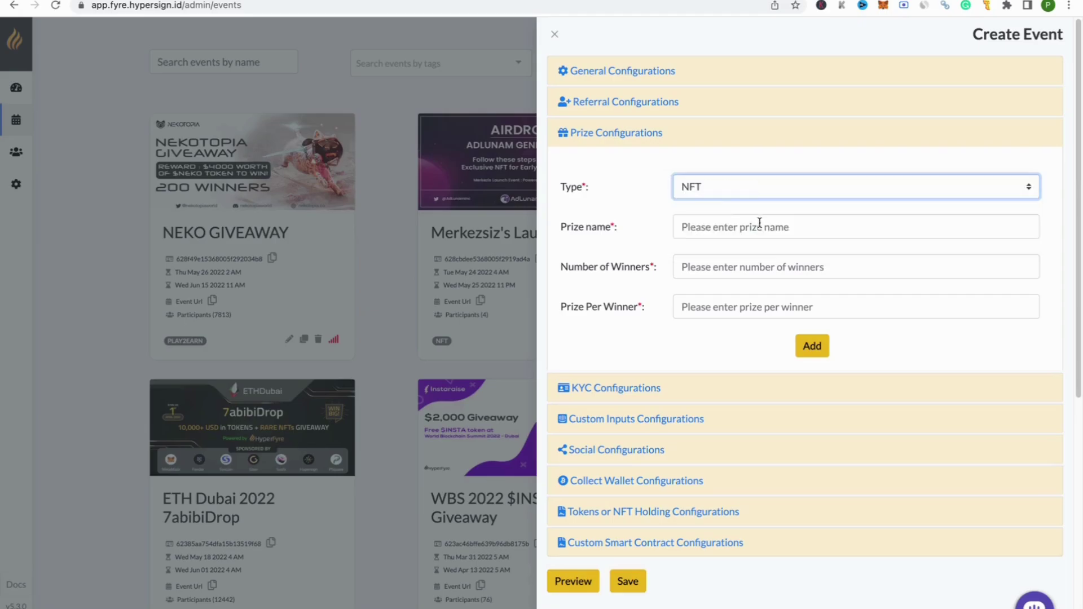
left_click(716, 186)
left_click(719, 205)
Step: Add a $HID token prize for 10 winners at 100 each, then collapse the prize section
left_click(772, 227)
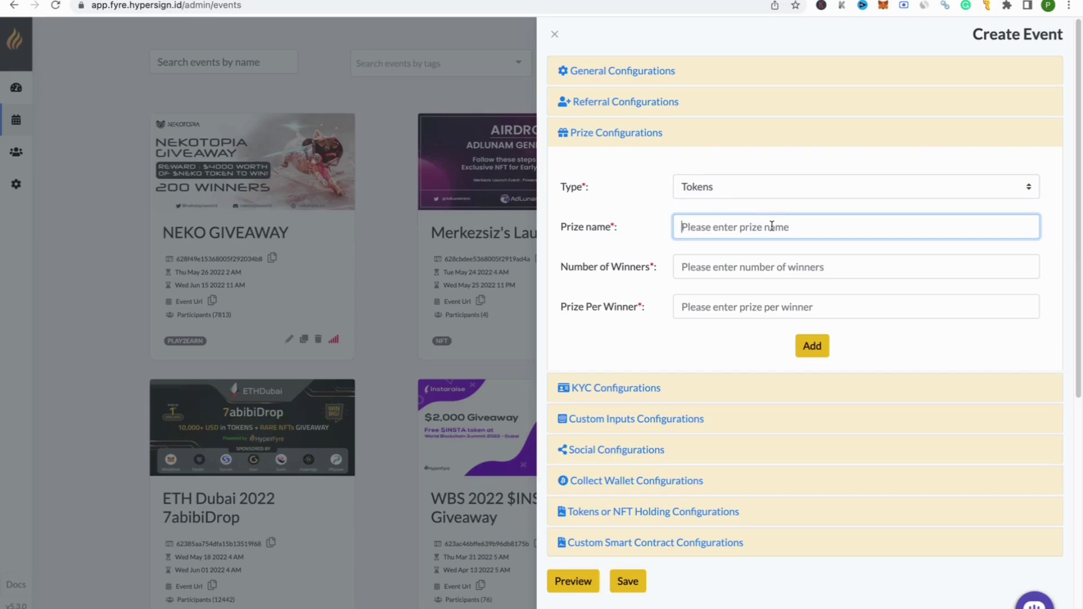
type("$HID")
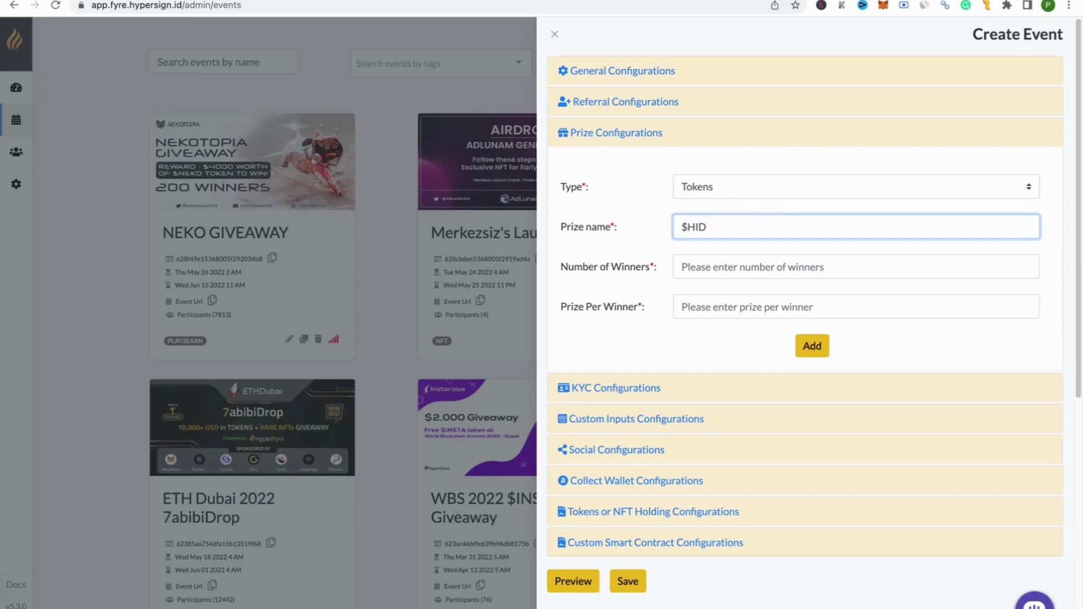
left_click(753, 277)
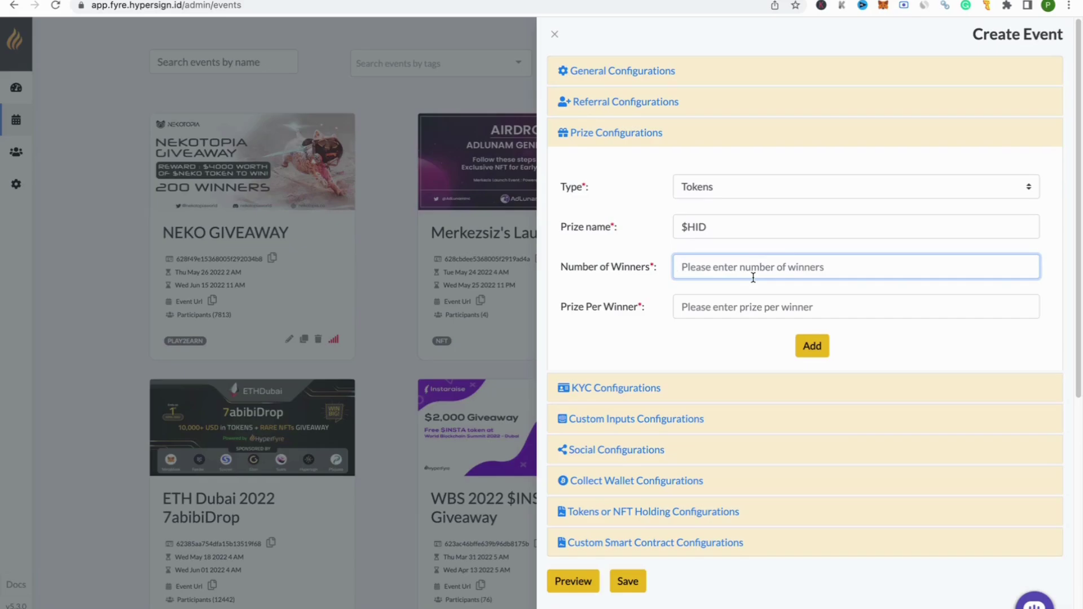
type("10")
left_click(741, 308)
type("100")
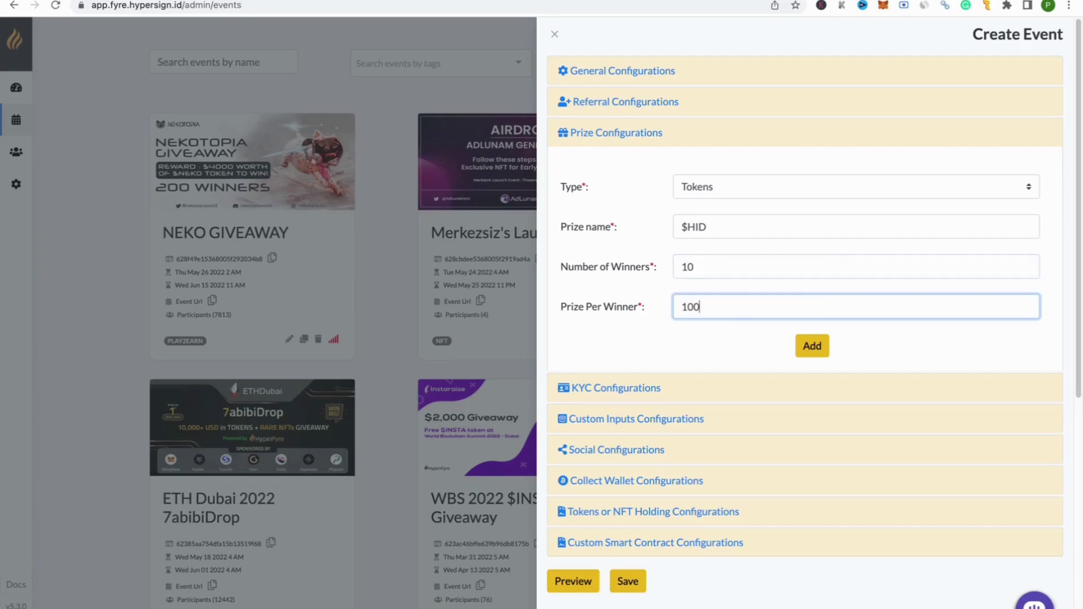
left_click(812, 346)
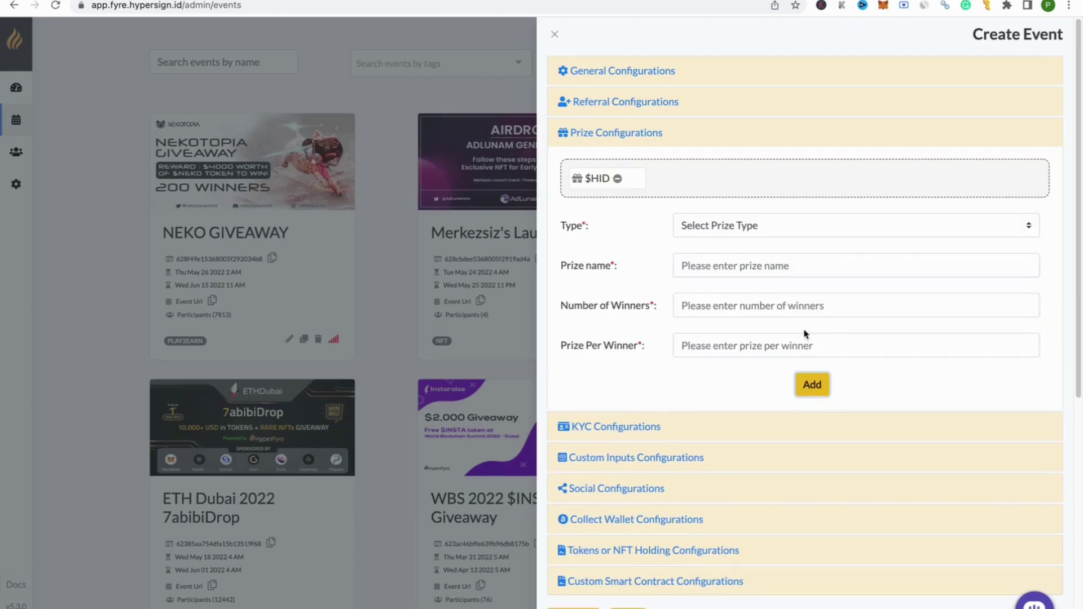
left_click(763, 235)
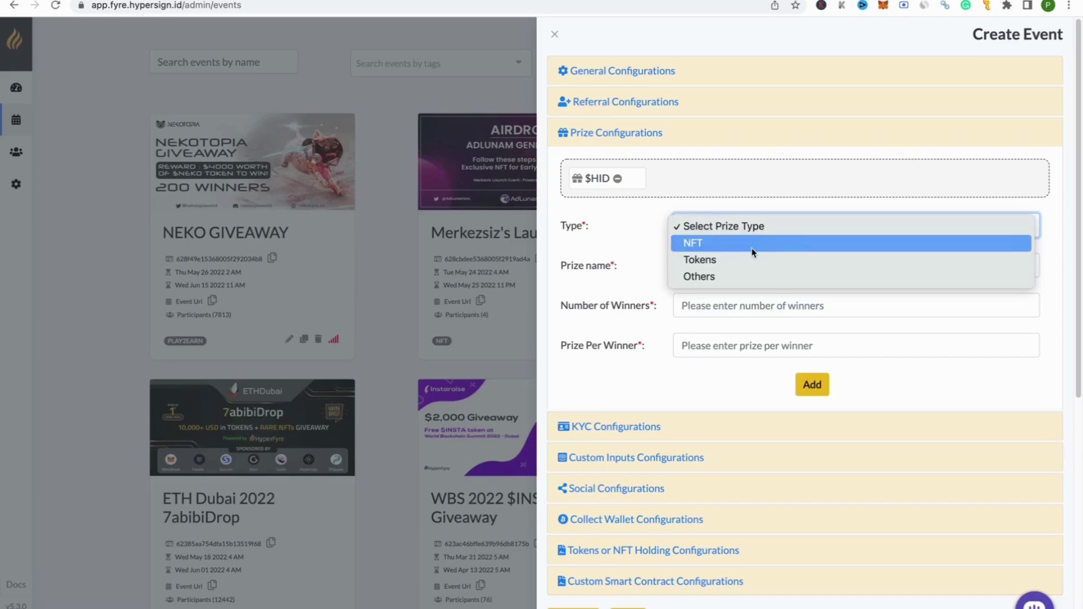
left_click(771, 225)
left_click(688, 141)
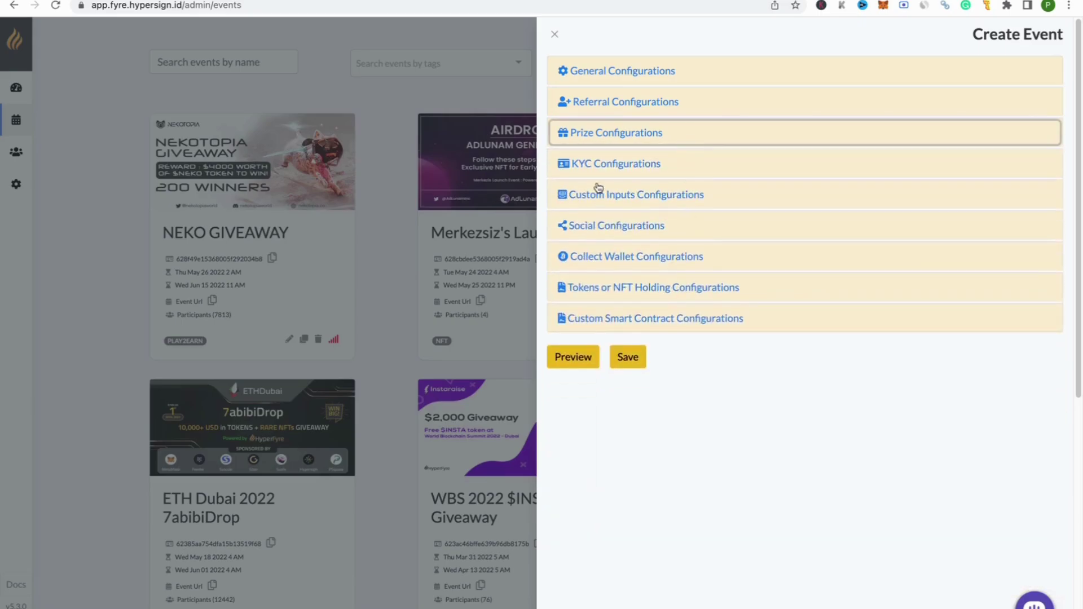
left_click(625, 136)
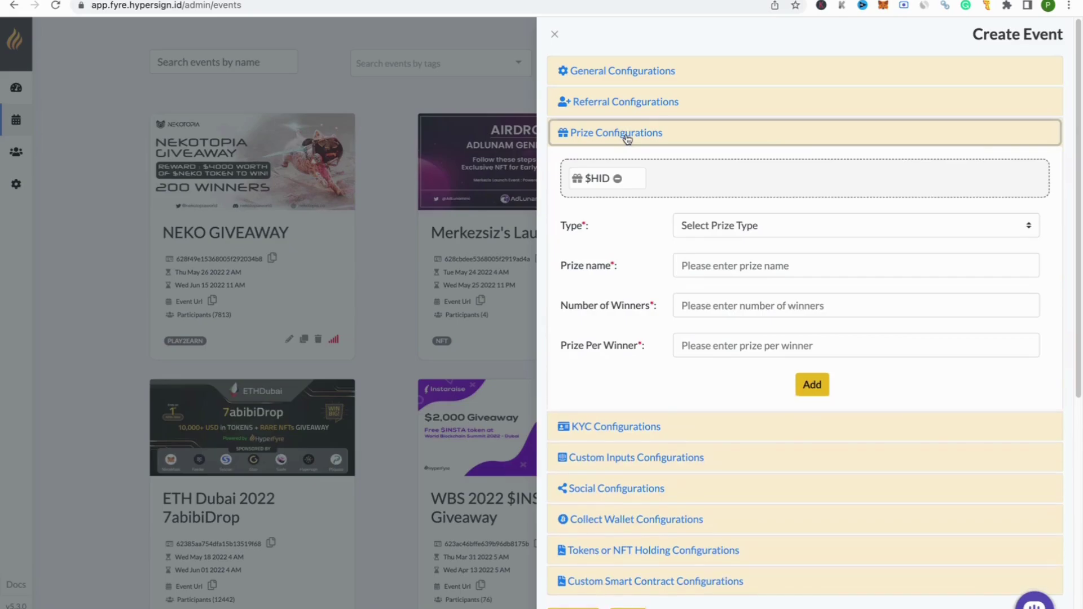
left_click(626, 138)
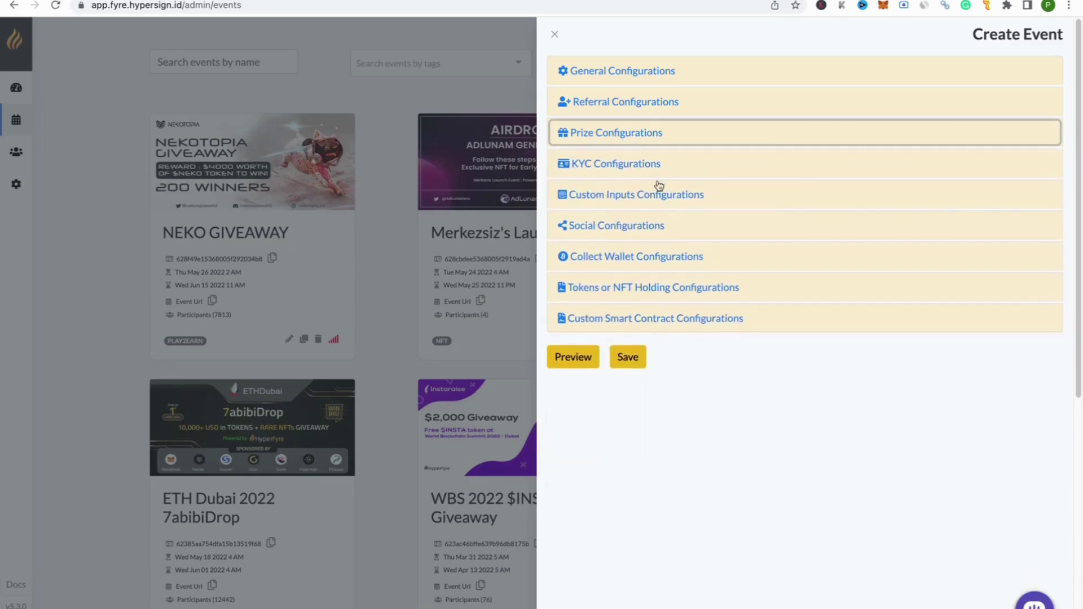
left_click(659, 168)
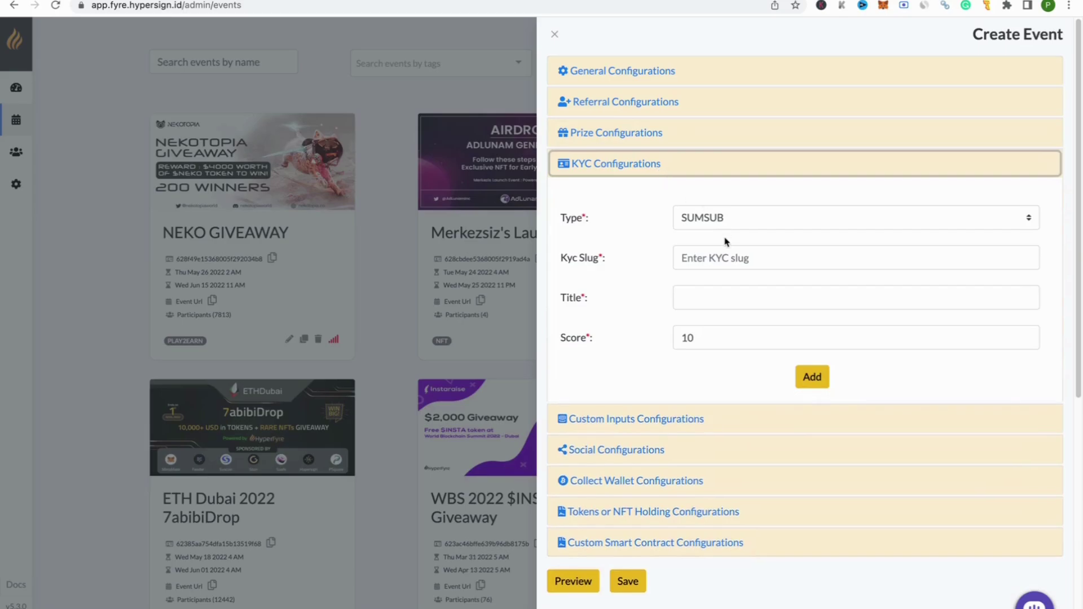
left_click(726, 227)
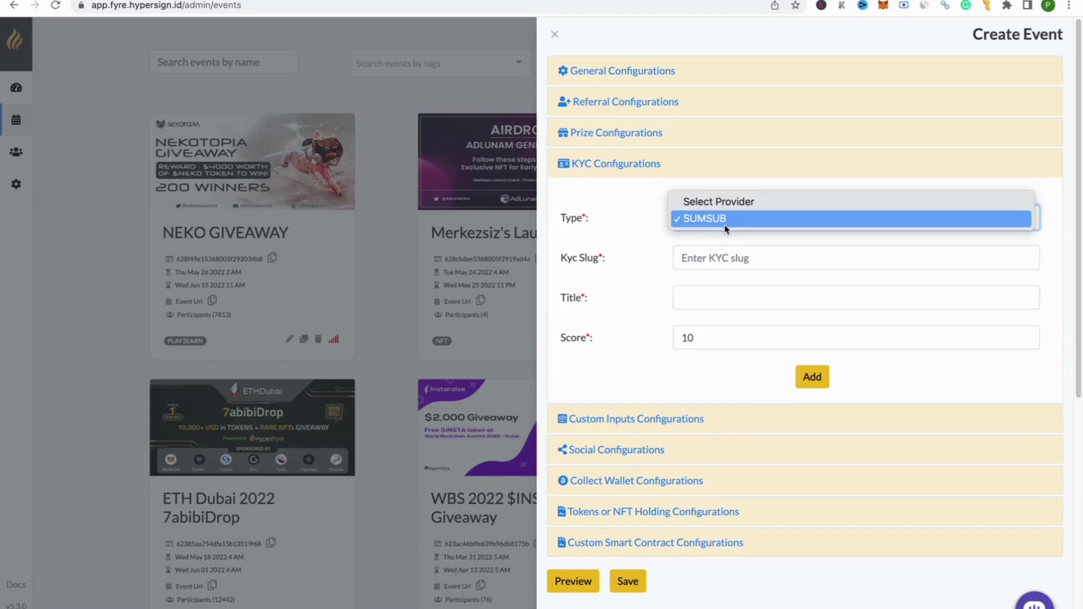
left_click(757, 220)
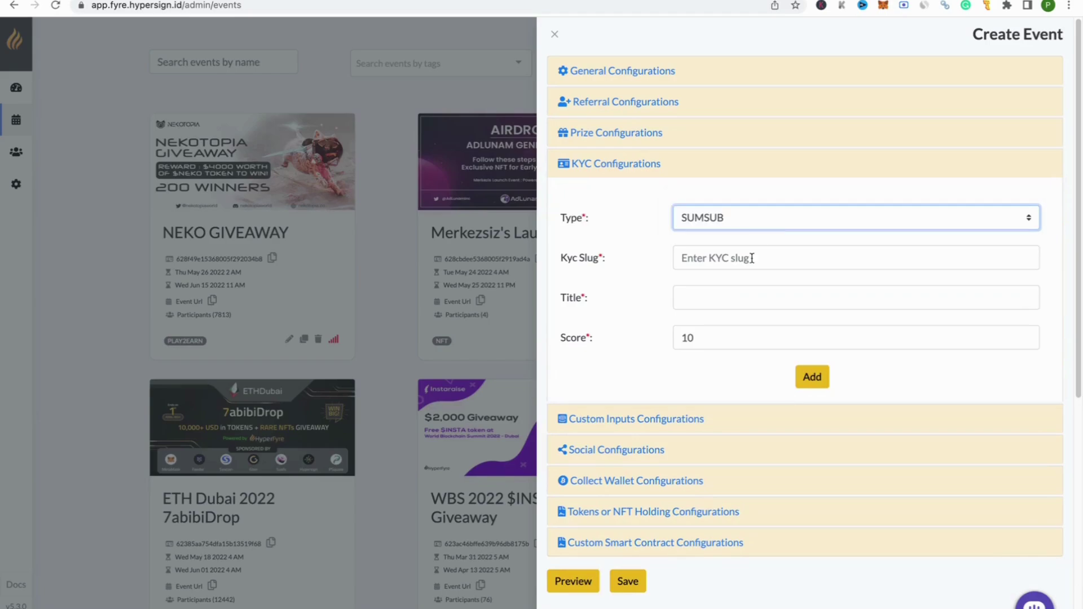
left_click(702, 259)
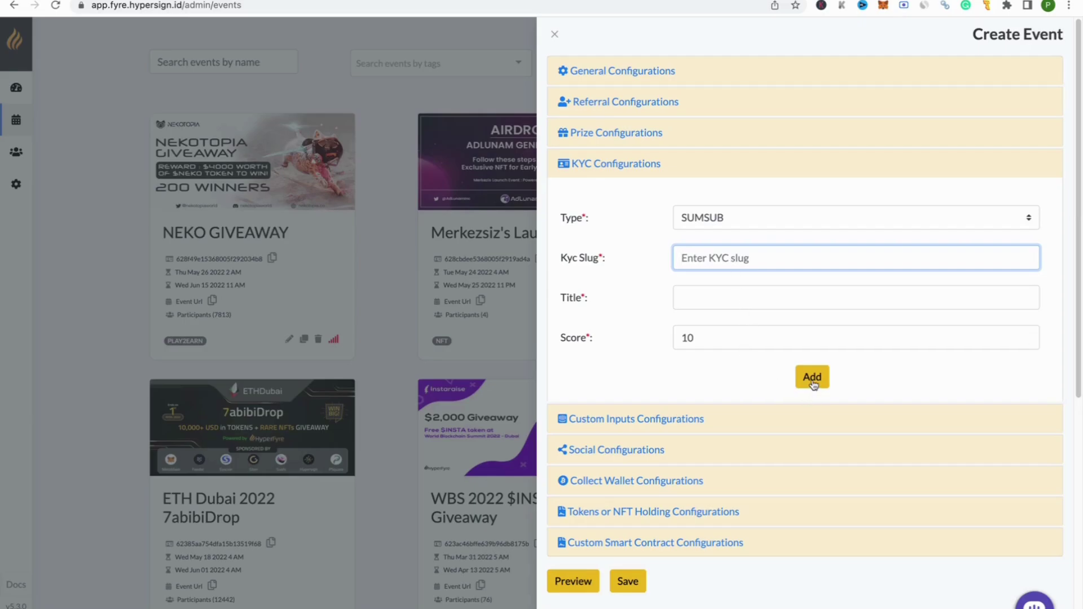
left_click(643, 169)
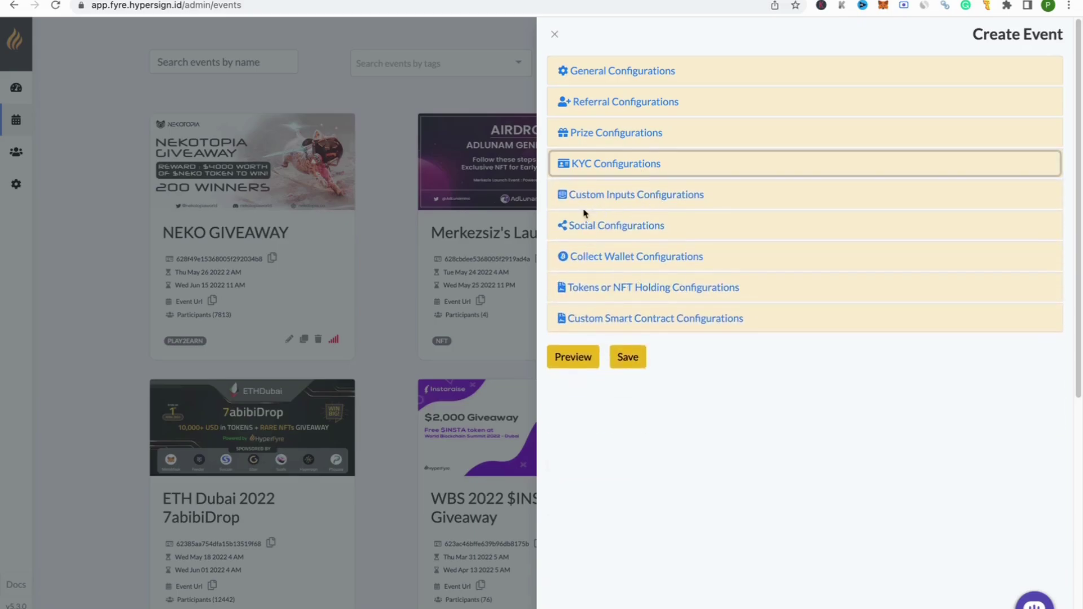
Step: Make the custom input an Event description titled HOW TO ENTER
left_click(736, 207)
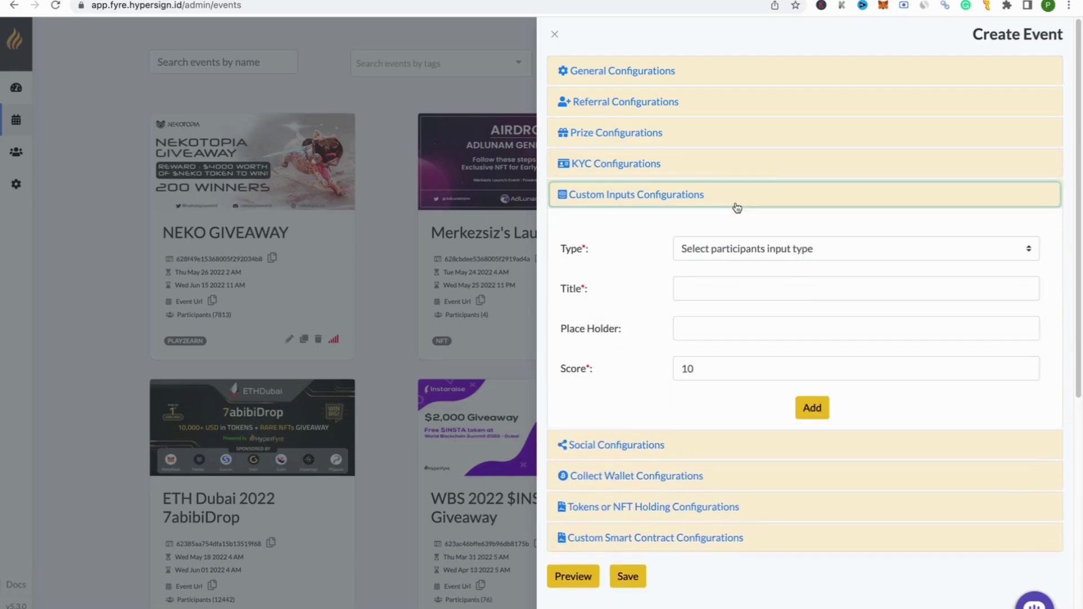
left_click(739, 257)
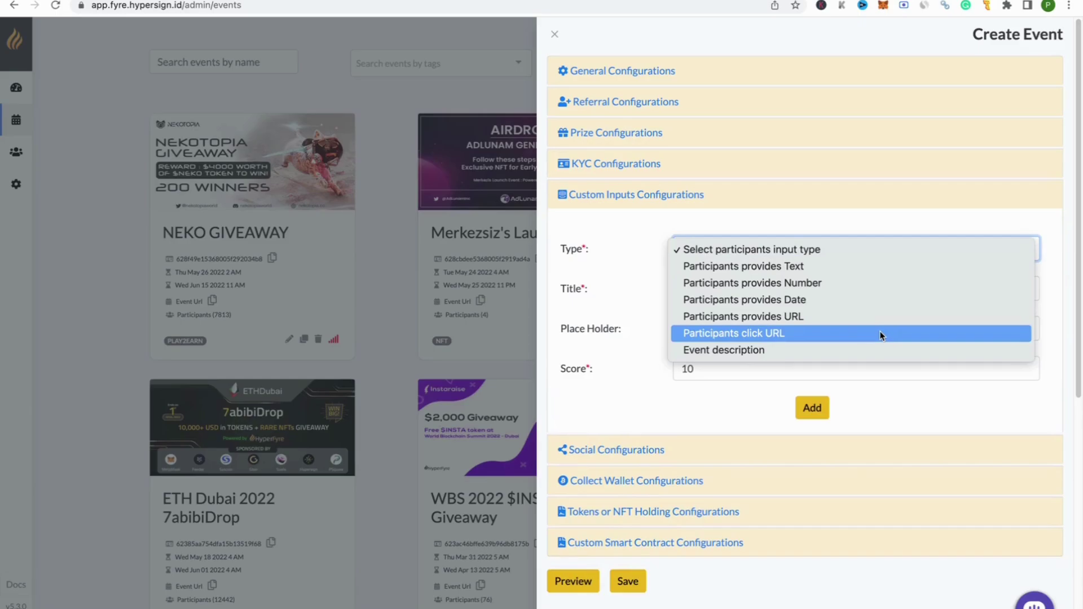
left_click(809, 357)
left_click(733, 291)
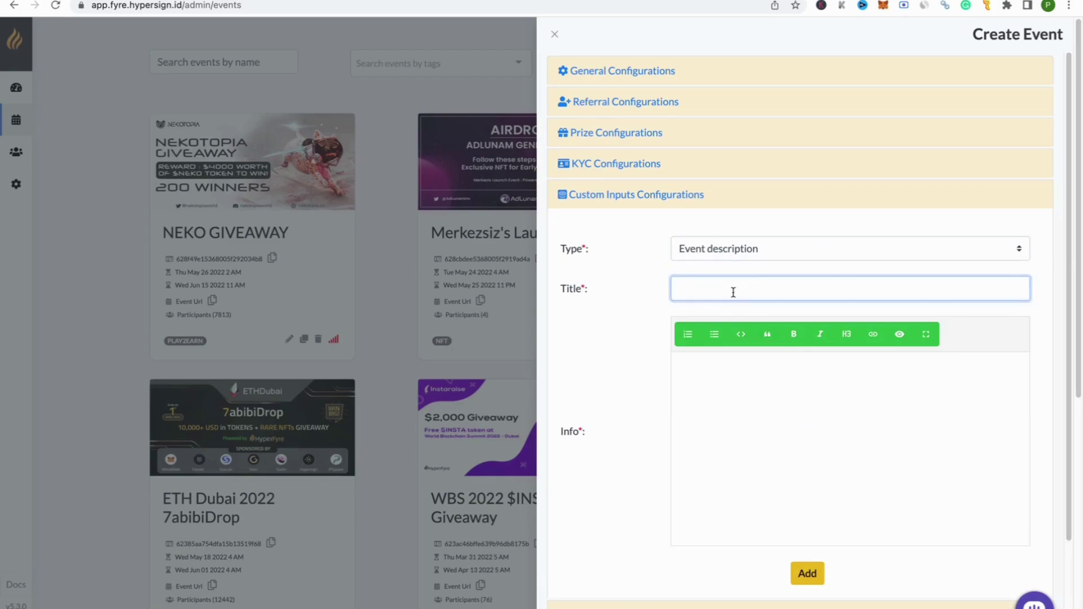
type("HOW TO ENTER")
Step: Write the info text 'Fyre is a community building tool that helps you build real and bot free web3 community!'
scroll(769, 261, "down", 1)
left_click(780, 381)
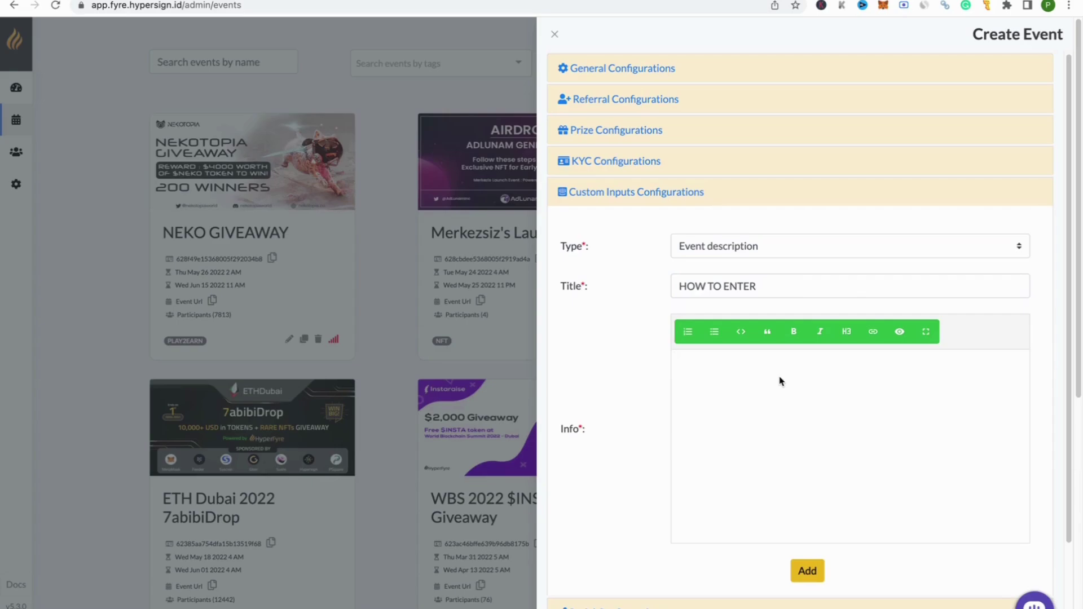
type("Fyre is a community building tool")
key("BackSpace")
type(", that helps")
key("BackSpace")
key("BackSpace")
key("BackSpace")
type("ps y")
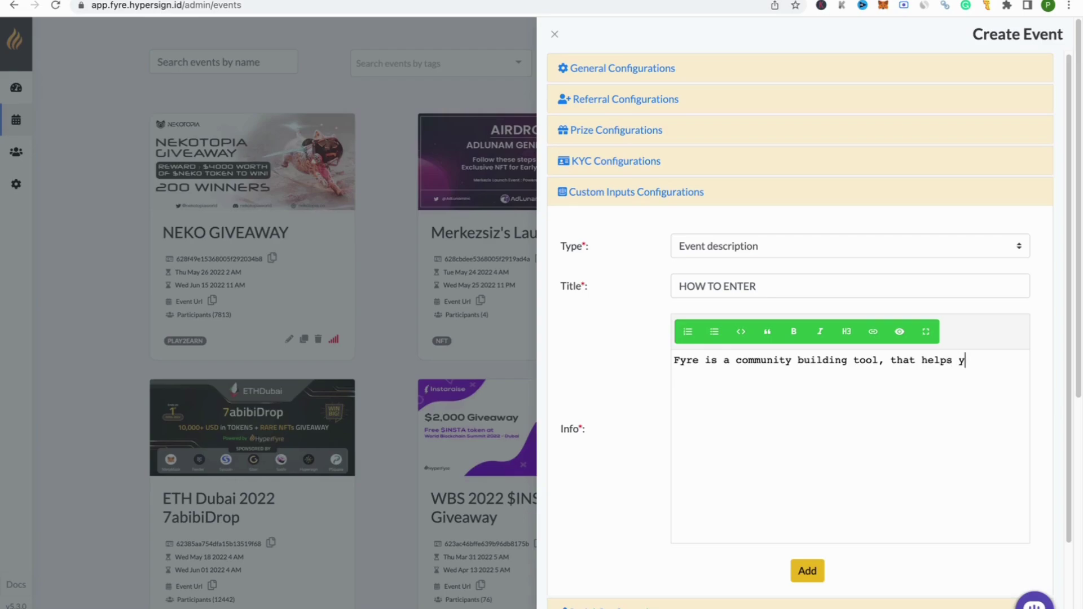
type("ou build real and bot ")
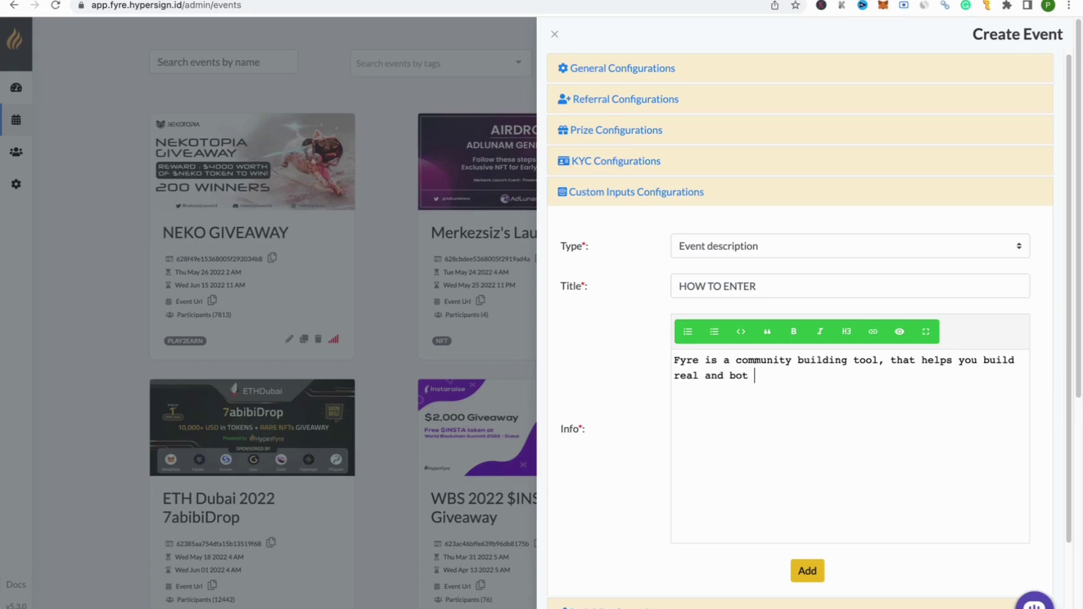
type("free web3 commin it")
key("BackSpace")
key("BackSpace")
key("BackSpace")
key("BackSpace")
type("unit")
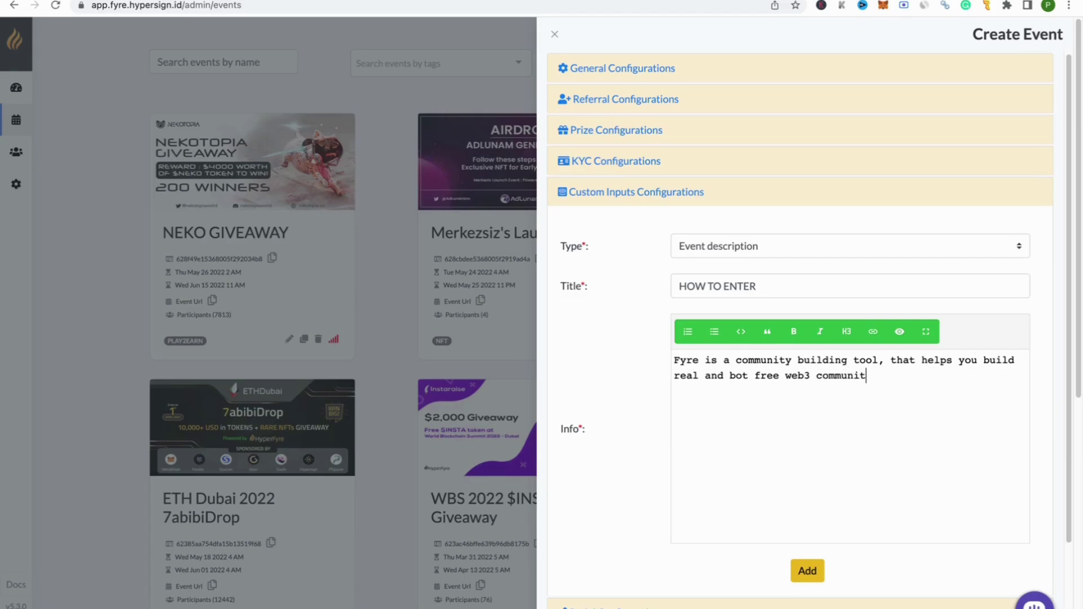
type("y!")
double_click(685, 359)
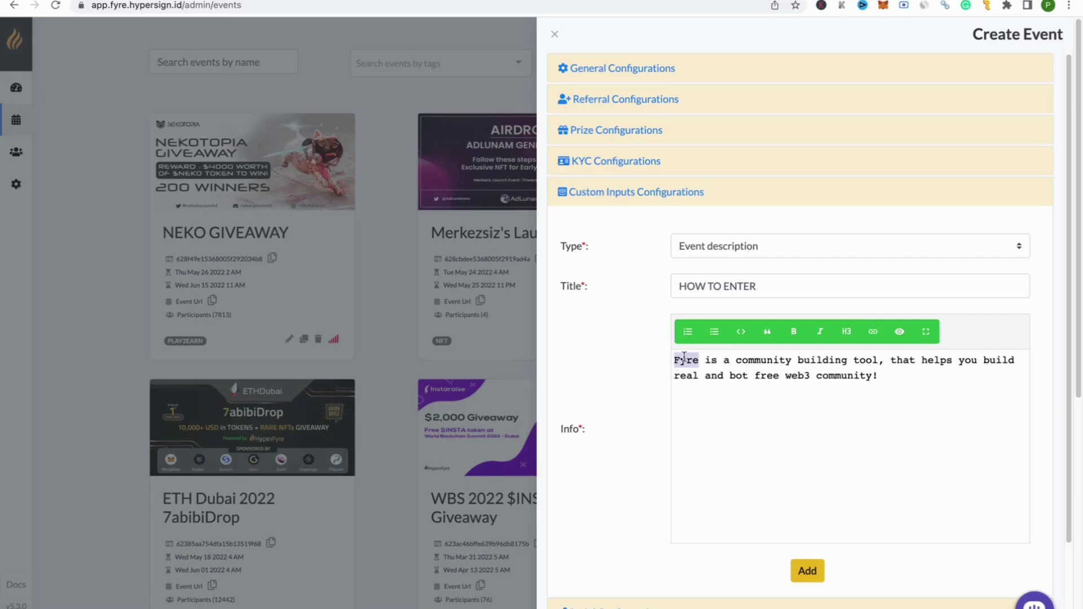
left_click(874, 334)
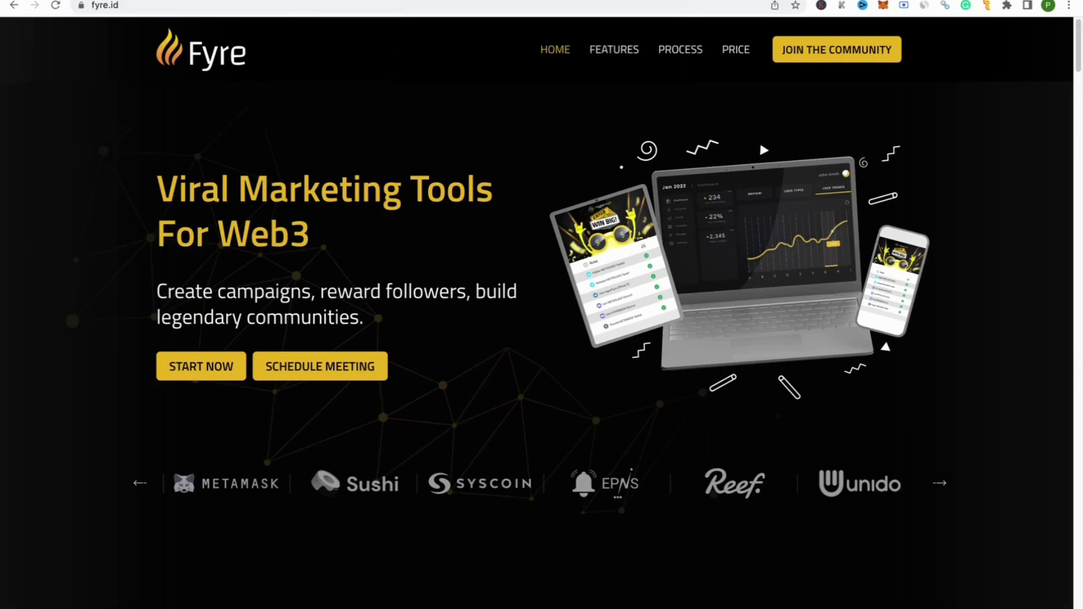
left_click(197, 5)
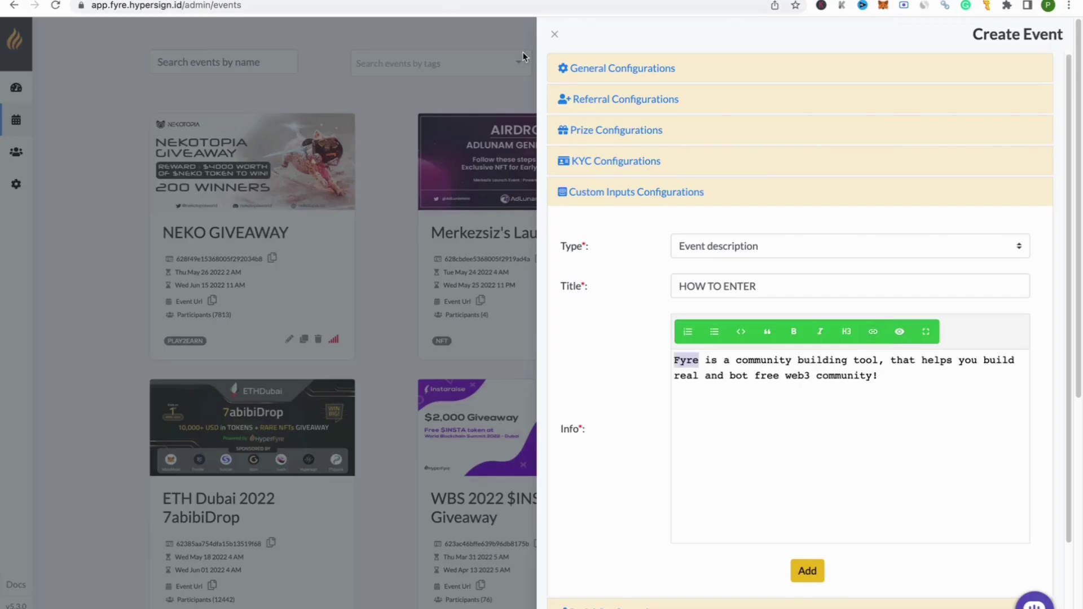
left_click(873, 333)
type("https://fyre.id/")
key("Return")
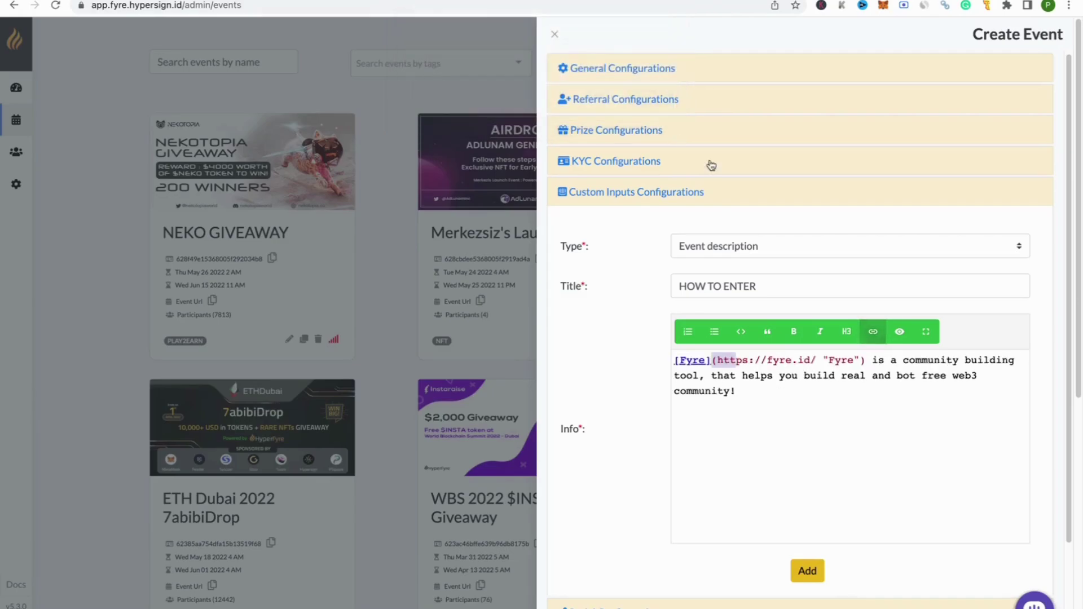
Step: Add a 'MEME Contest:' line below the description
left_click(785, 399)
key("Return")
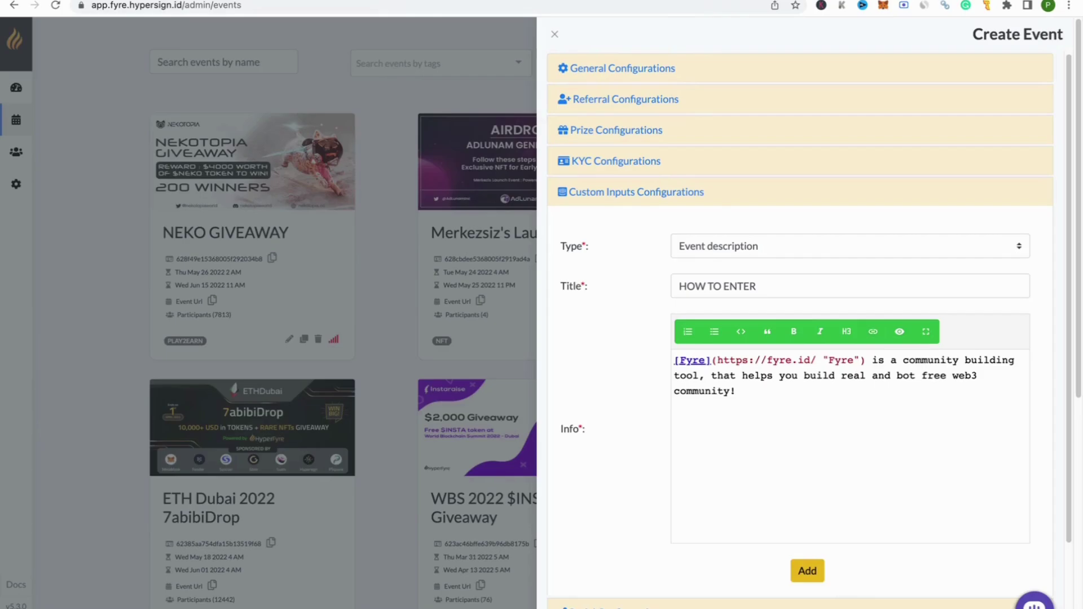
type("MEME Contest:")
Step: Add the lines 'Start date: 15th June' and 'End Date: 22nd June' to the info text
key("Return")
type("Start ")
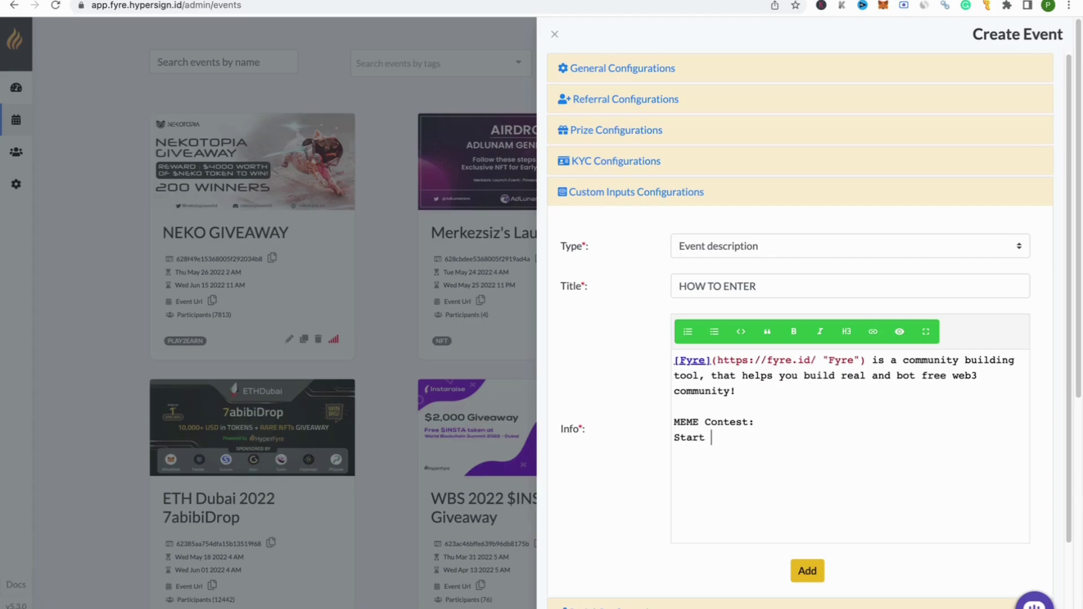
type("date: 15th June")
key("Return")
type("End Dtse")
key("BackSpace")
key("BackSpace")
key("BackSpace")
type("ate: 22nd")
key("BackSpace")
type("d June")
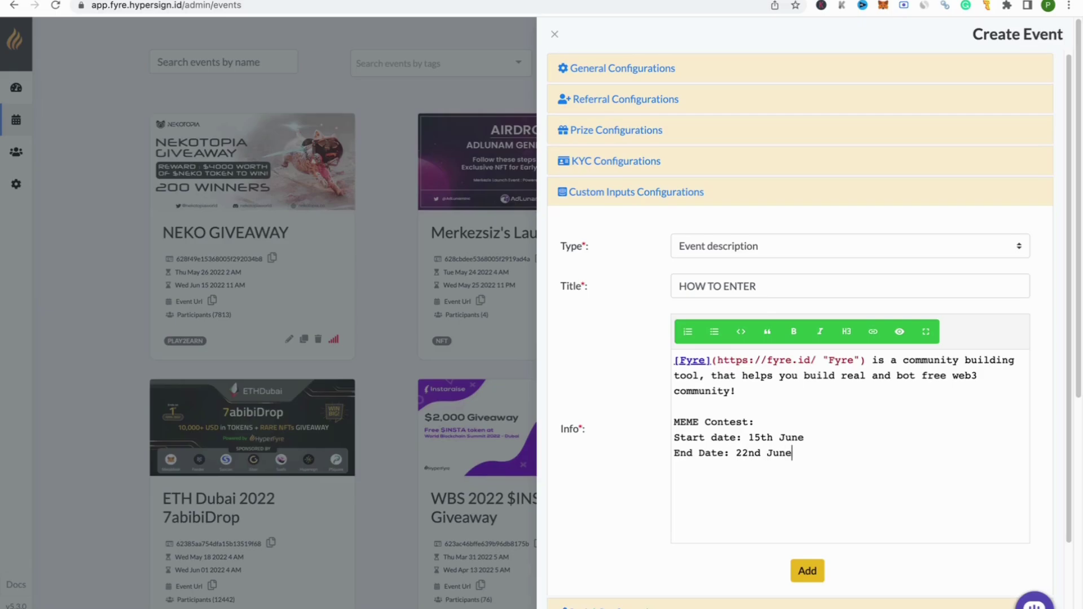
Step: Add the note 'Prizes will be distributed to the wallet addresses provided in this campaign!'
key("Return")
key("Return")
type("Prizes will be dis")
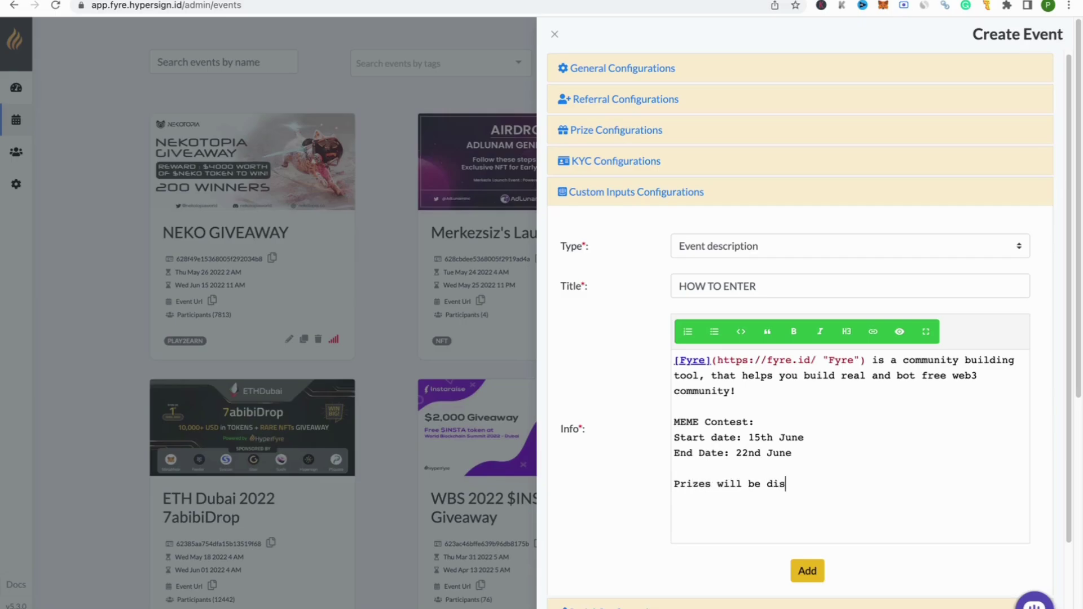
type("t")
type("r")
type("ibutrdf")
key("BackSpace")
key("BackSpace")
key("BackSpace")
type("ed to the walle")
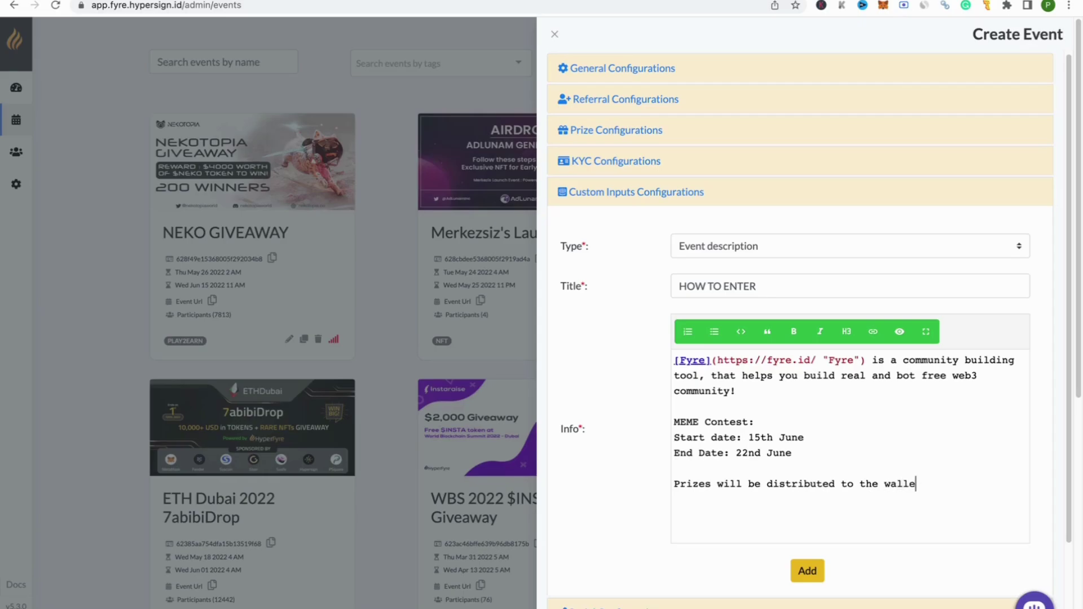
type("t address es provi")
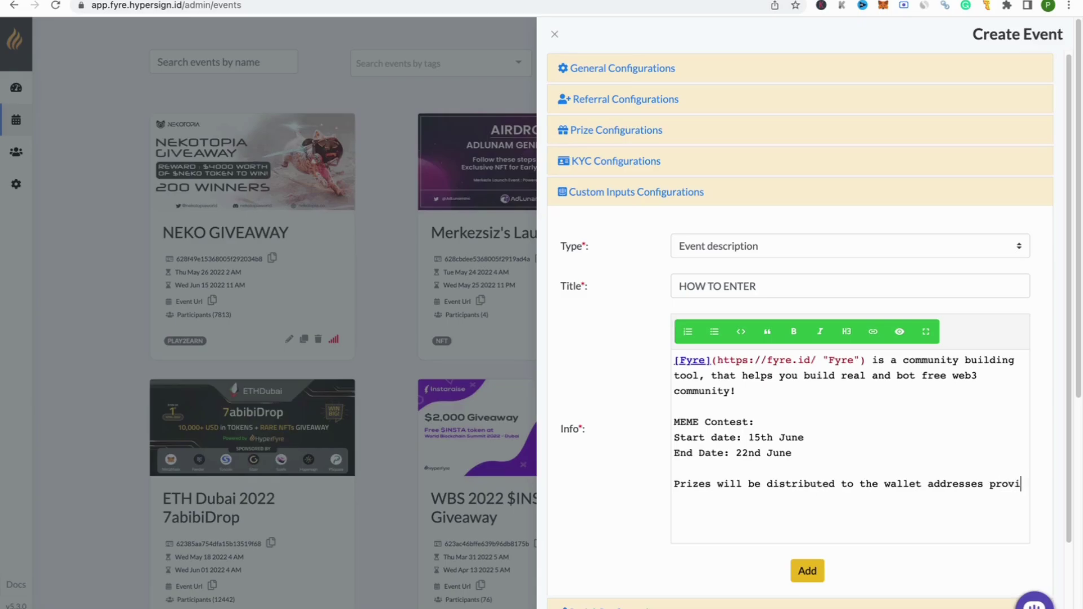
type("ded in this campaign!")
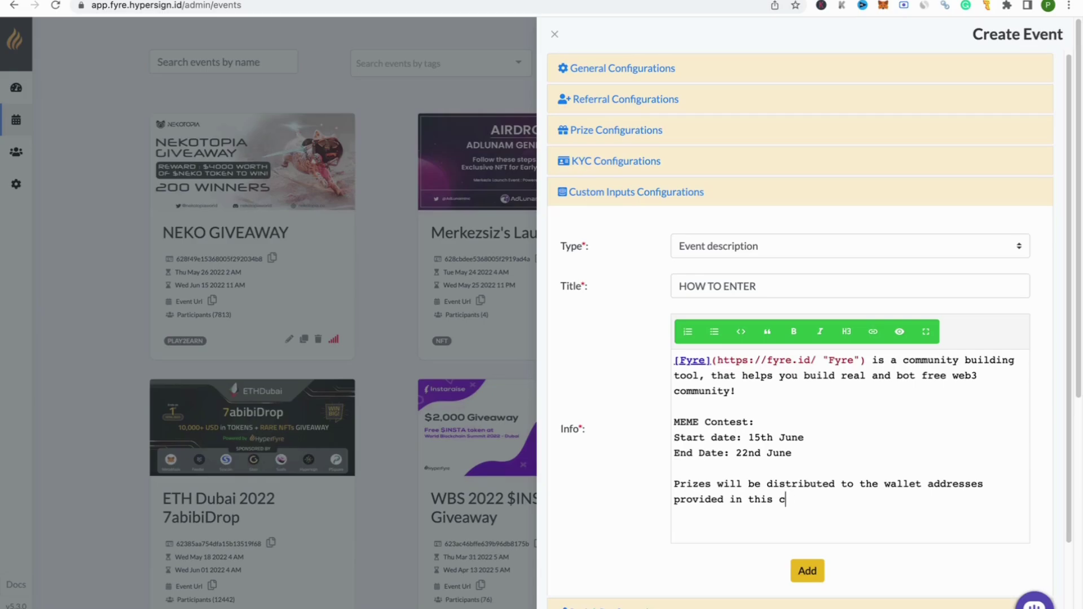
key("Return")
key("Return")
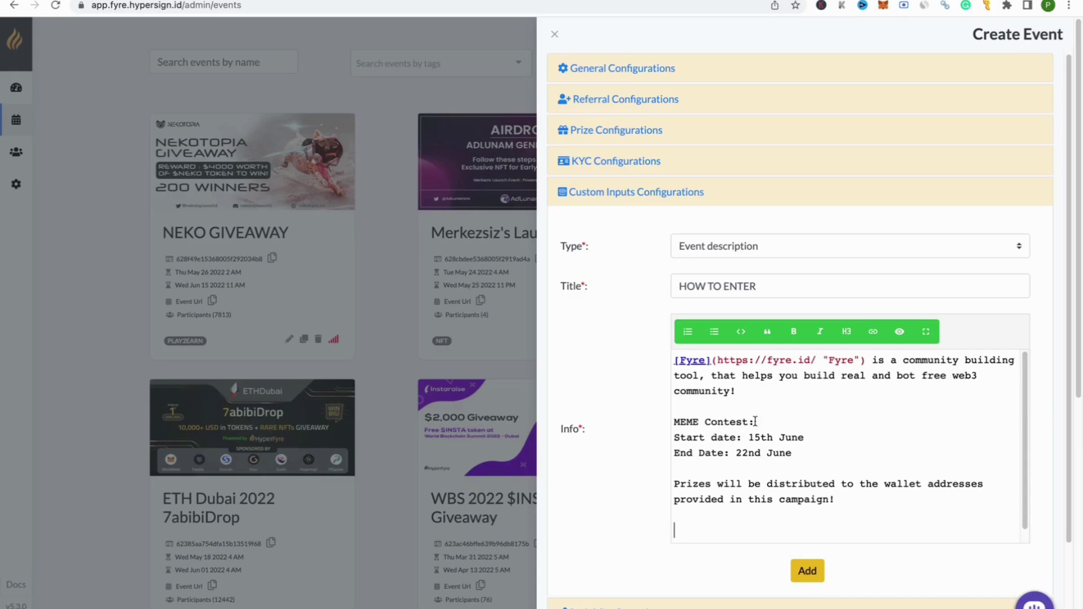
Step: Make the MEME Contest: heading bold with an empty line after it
left_click_drag(774, 420, 671, 422)
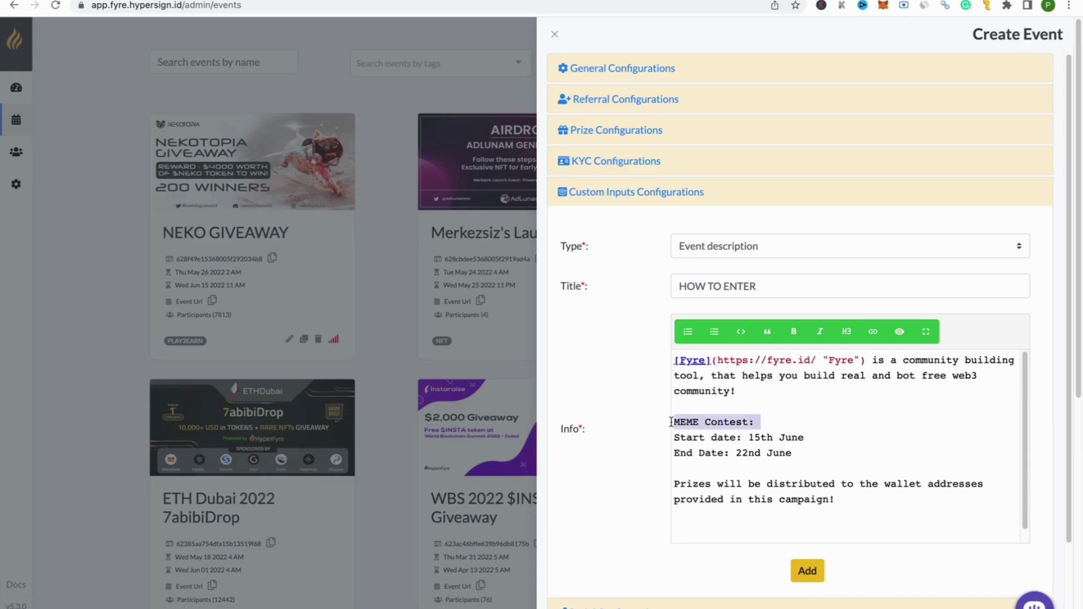
left_click(794, 332)
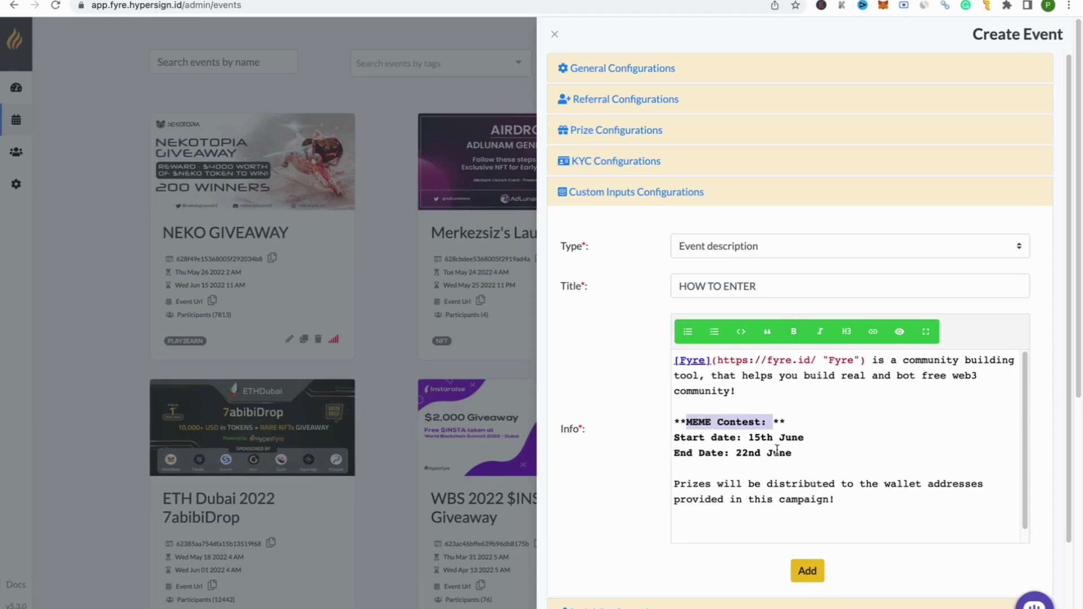
left_click(763, 464)
left_click(807, 423)
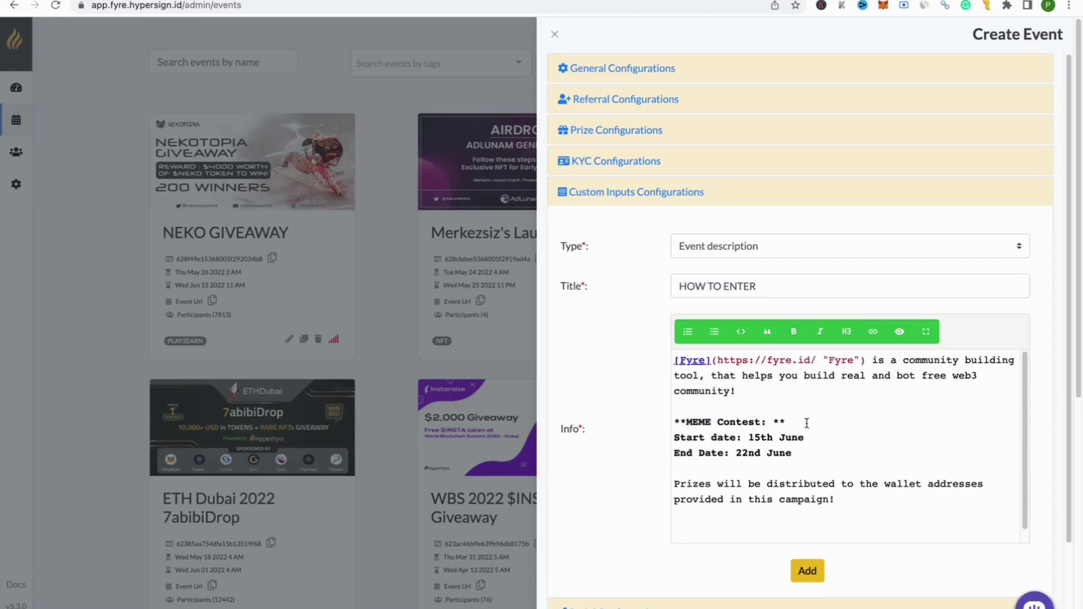
key("Return")
Step: Turn the start and end date lines into bullet points
left_click_drag(793, 469, 658, 456)
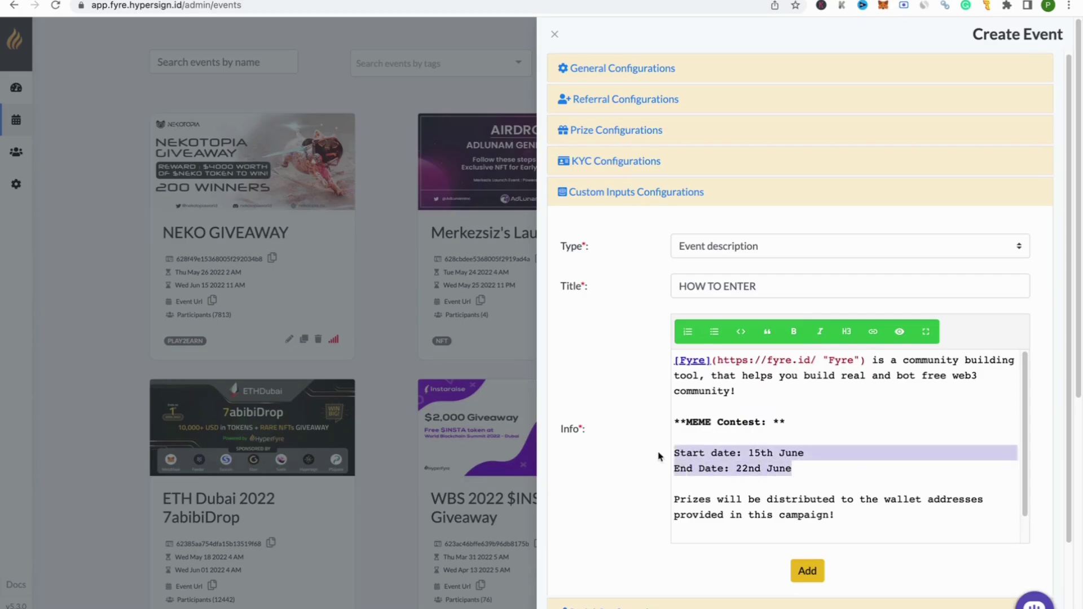
left_click(714, 331)
left_click(839, 485)
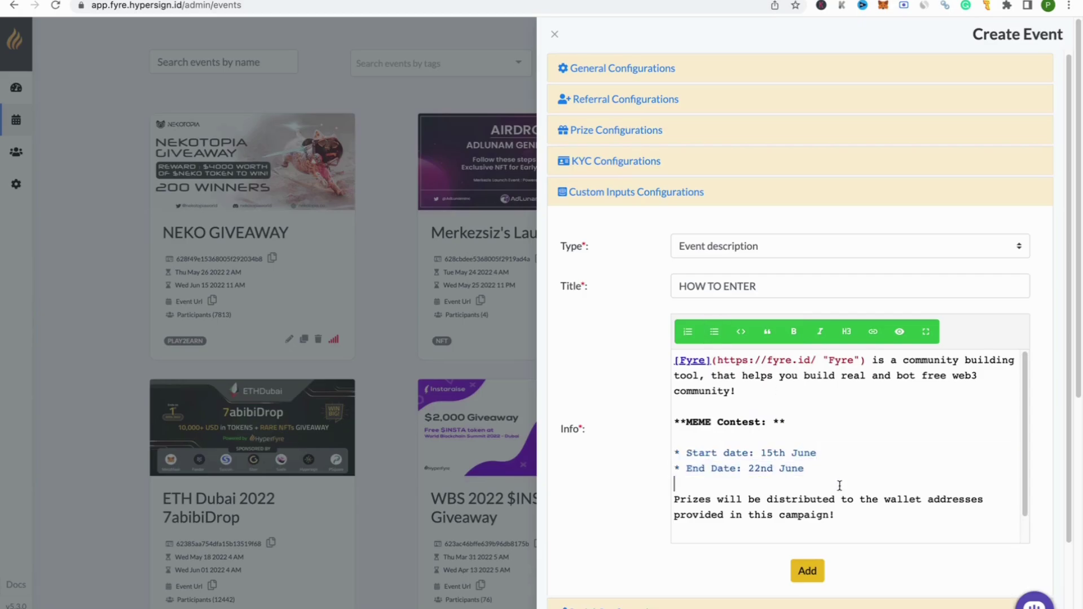
Step: Italicise the prizes paragraph
left_click_drag(675, 500, 853, 512)
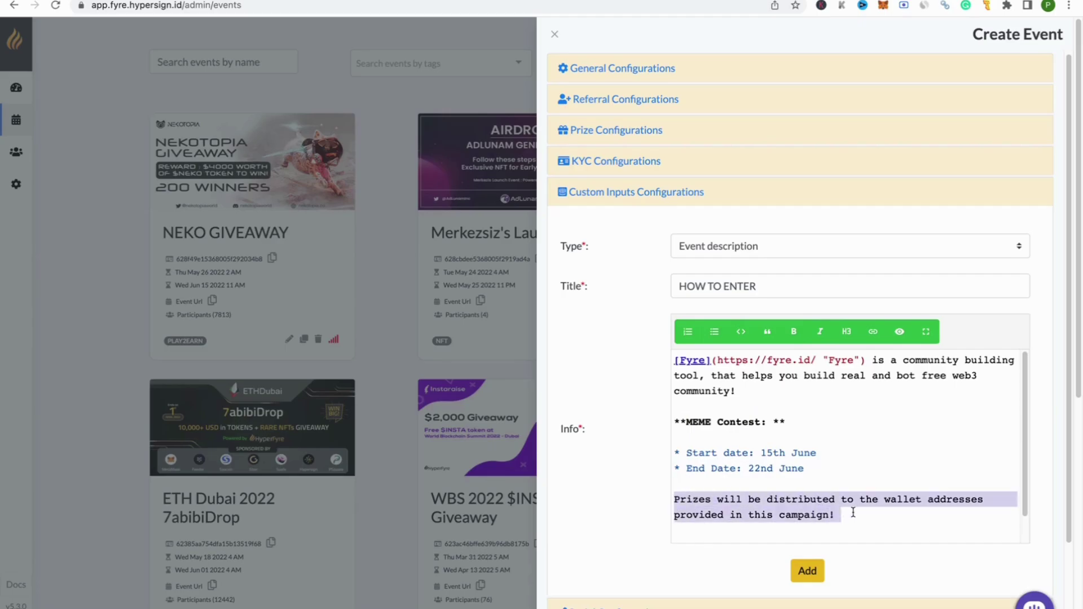
left_click(820, 331)
left_click(866, 465)
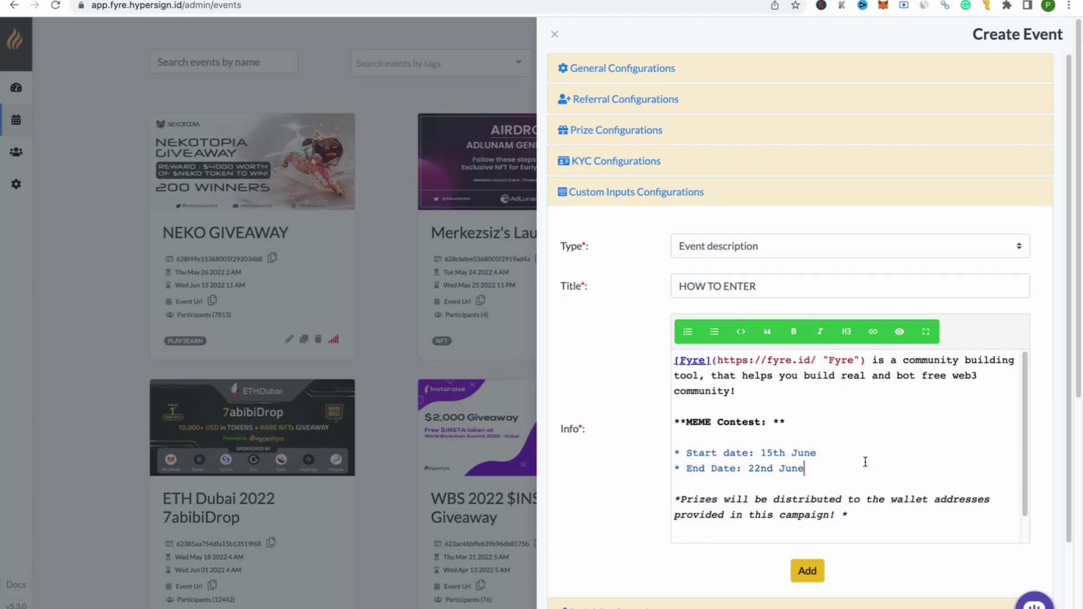
Step: Save the HOW TO ENTER input and start a Participants provides URL input titled 'Please provide URL to your MEME entry below!'
left_click(808, 572)
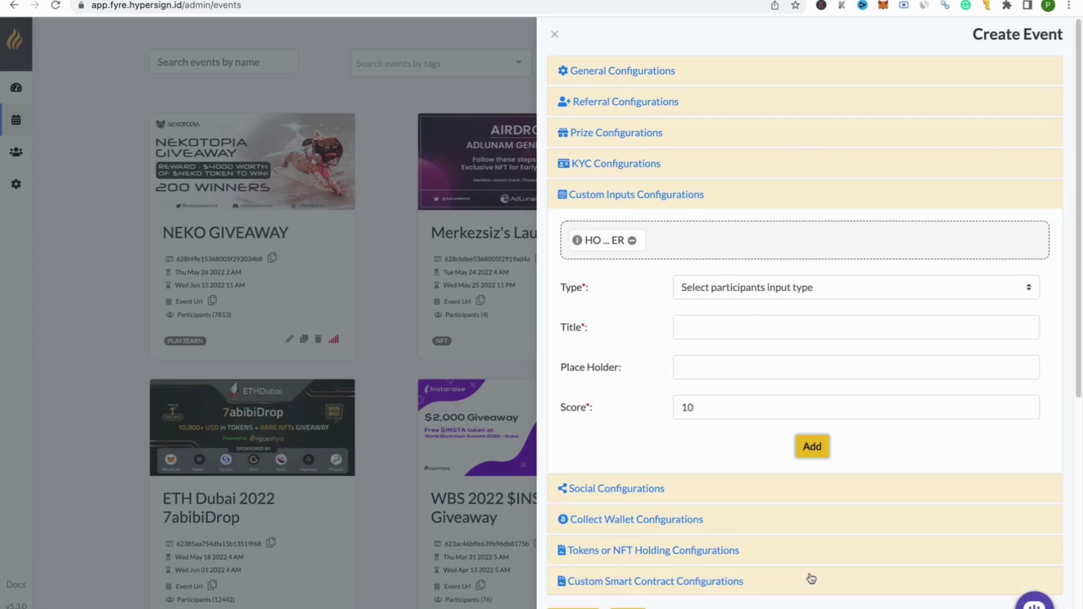
left_click(725, 293)
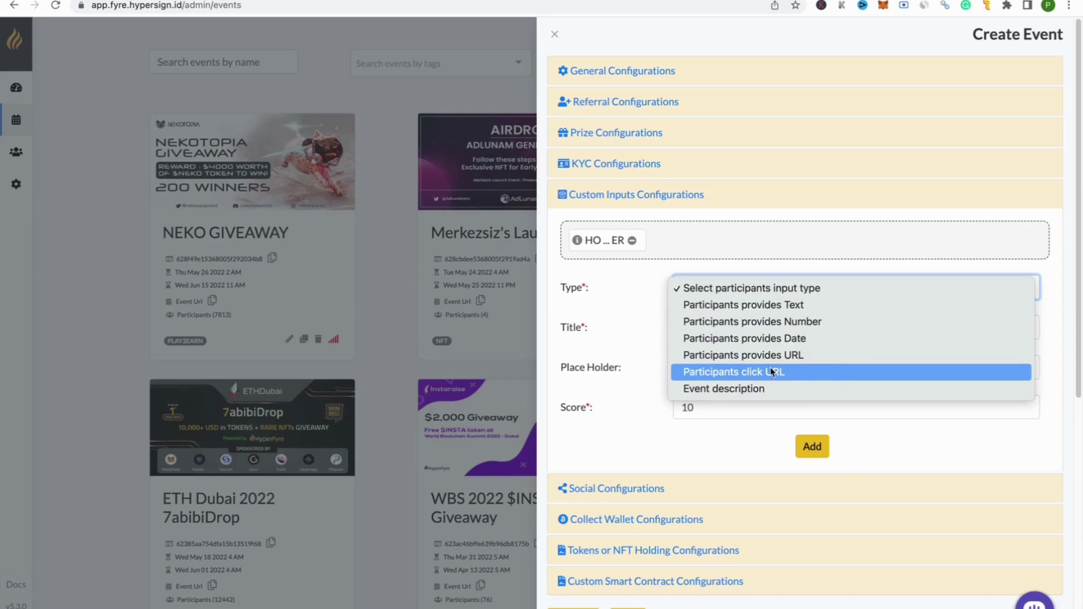
left_click(705, 360)
left_click(706, 328)
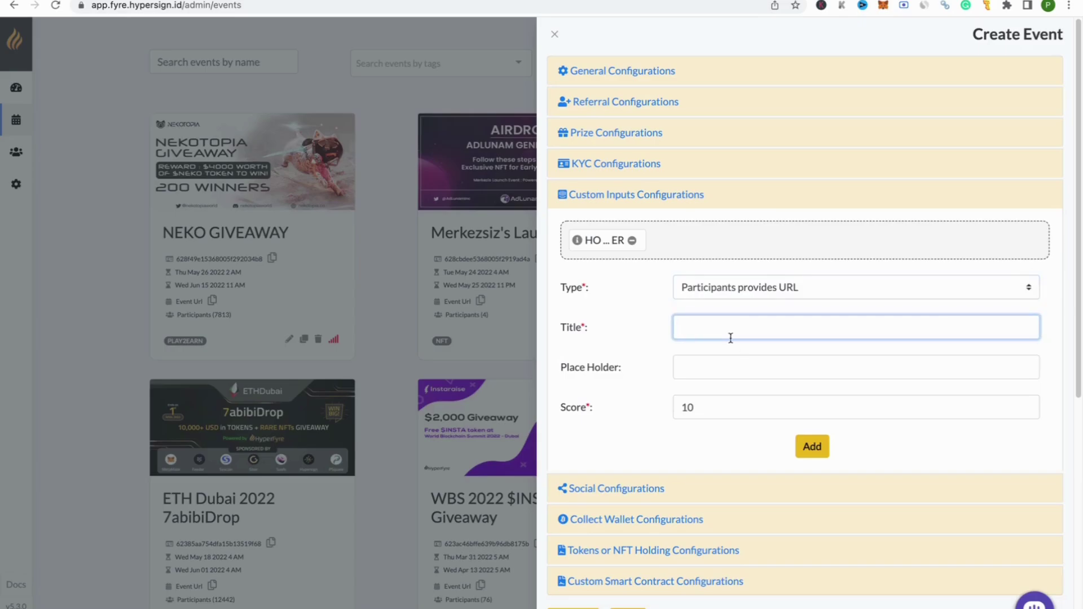
type("Please provide URL to your MEME ent")
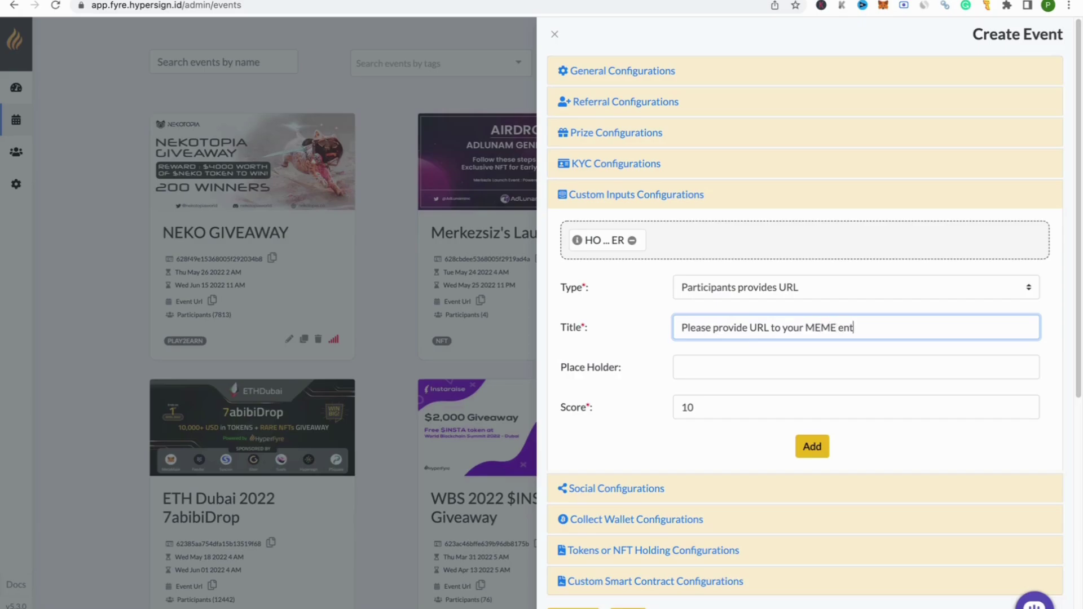
type("ry below!")
Step: Set the URL input's score to 10, add it, and collapse Custom Inputs Configurations
left_click_drag(559, 341, 592, 336)
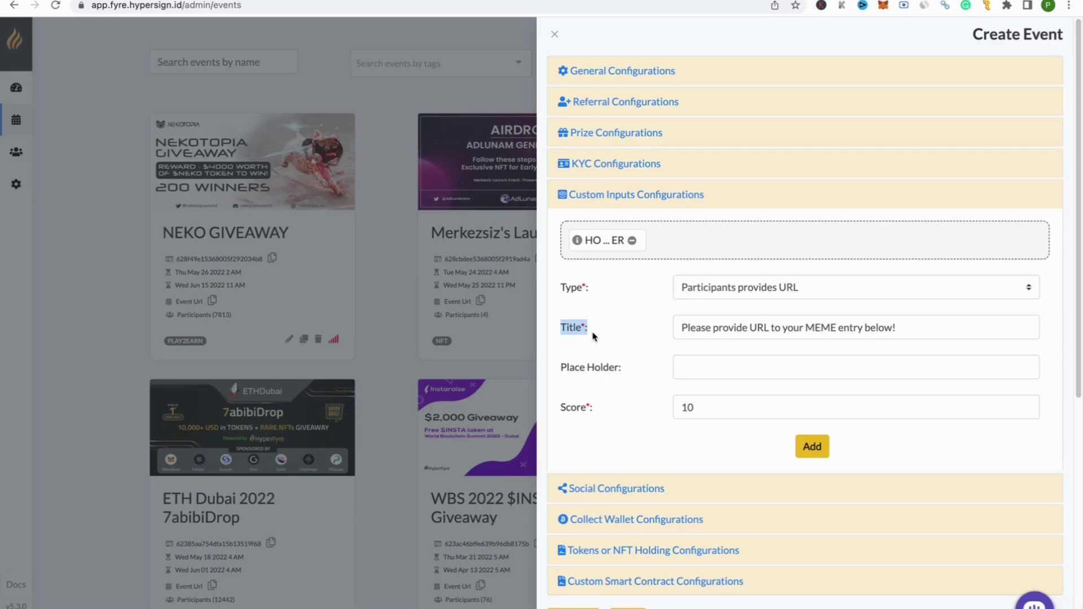
double_click(753, 408)
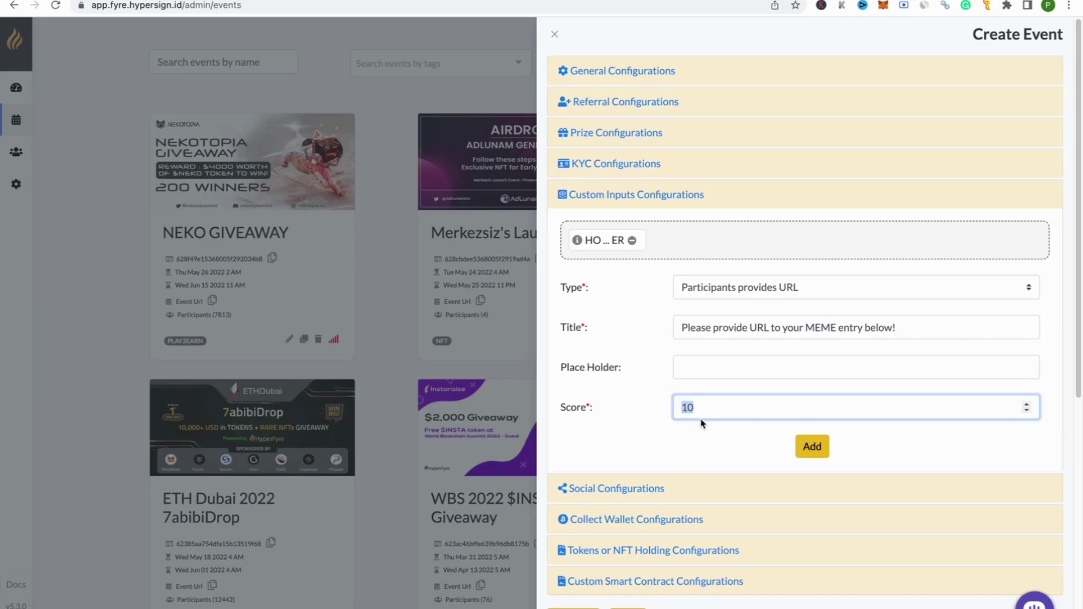
type("10")
left_click(811, 447)
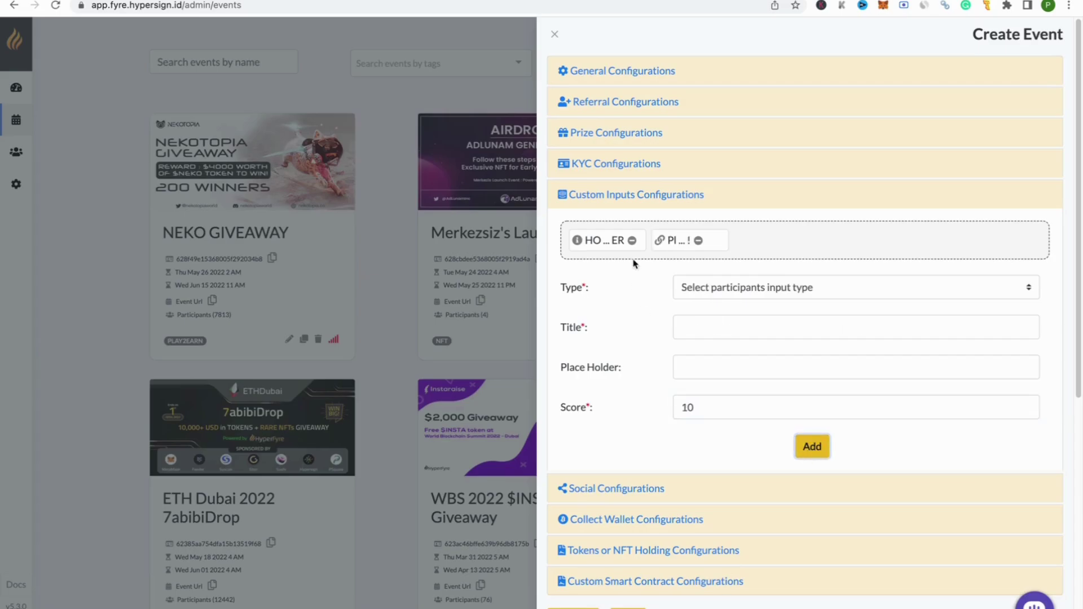
left_click(643, 195)
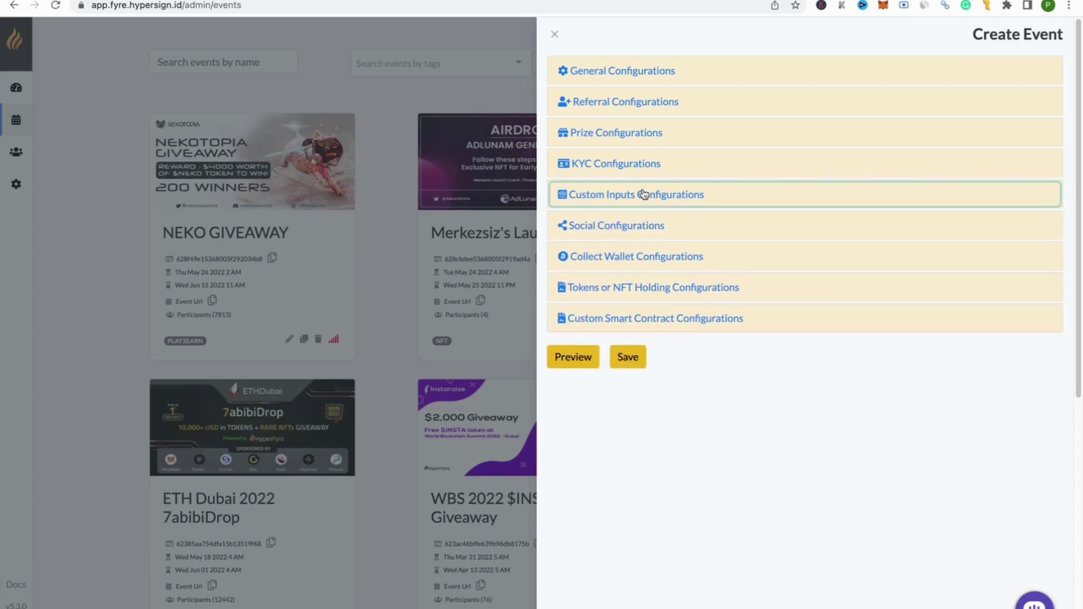
Step: Create a Twitter Follow social task titled 'Join our Twitter community!'
left_click(622, 228)
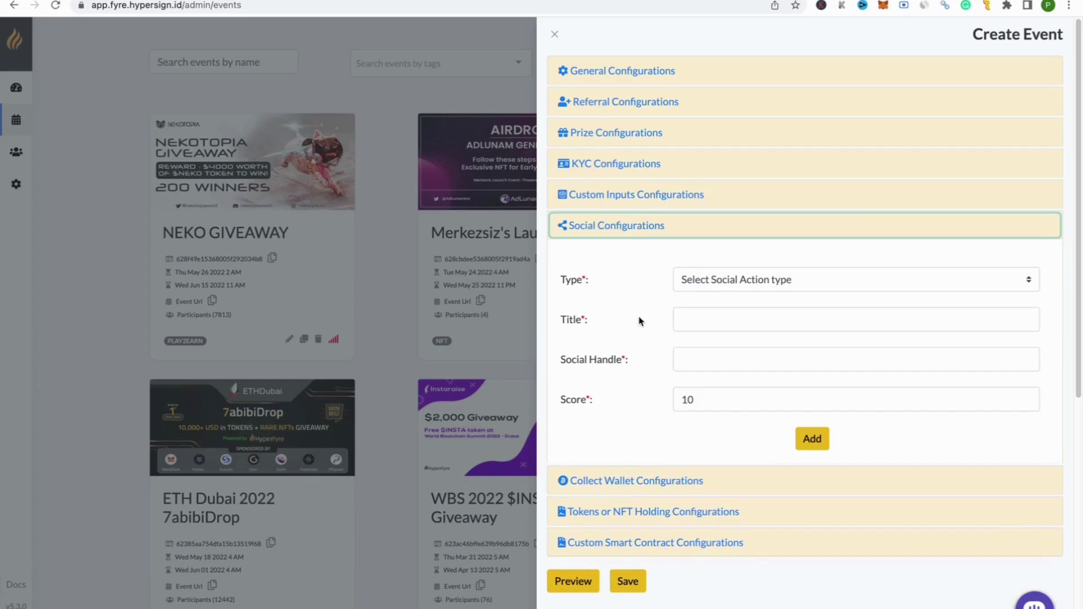
left_click(765, 283)
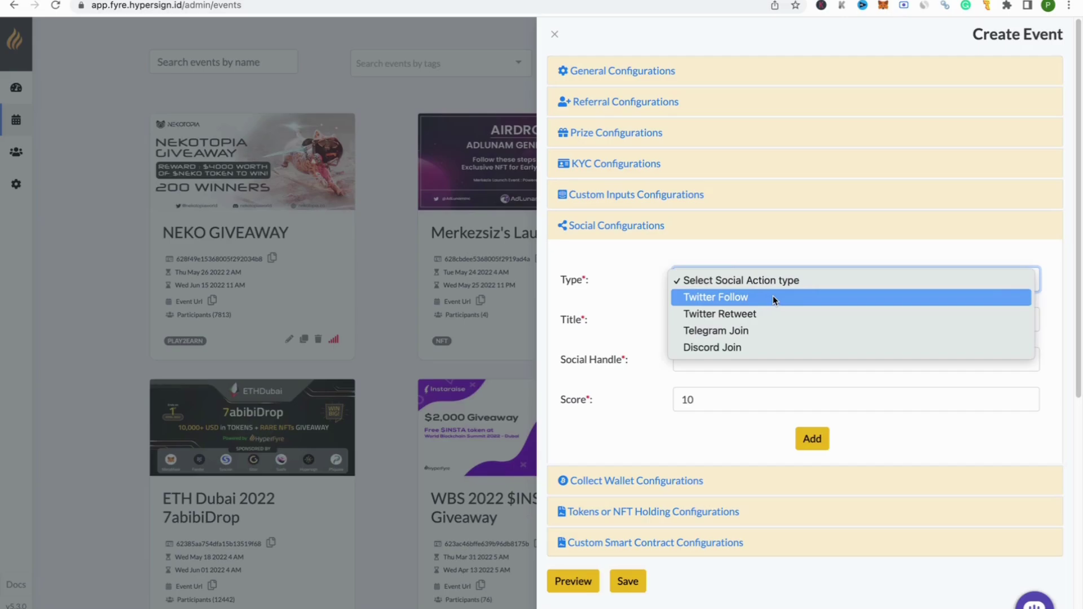
left_click(774, 300)
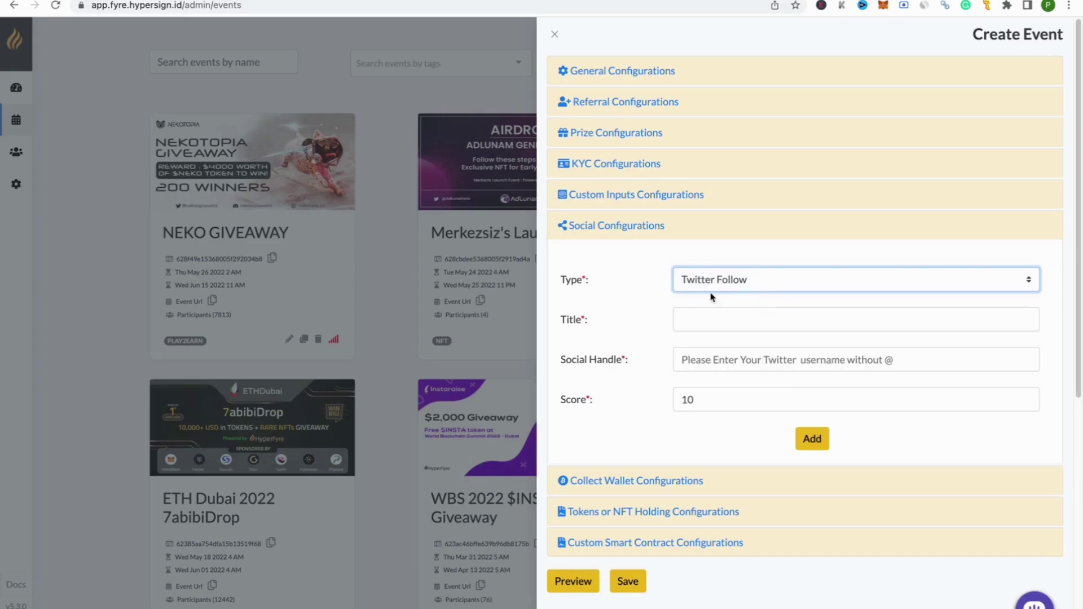
left_click(738, 326)
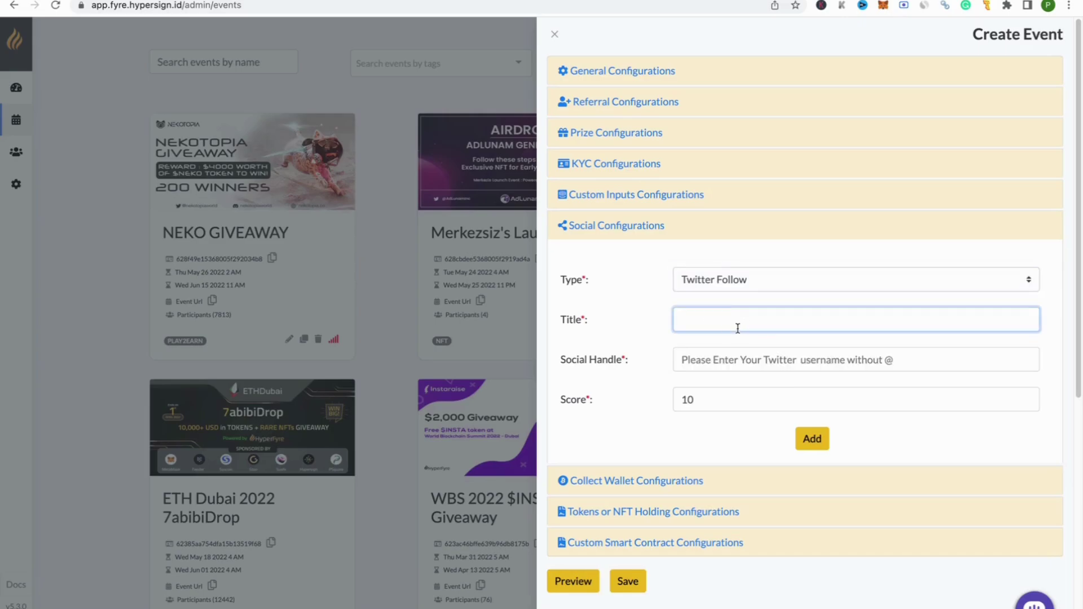
type("Join our Twittyer")
key("BackSpace")
key("BackSpace")
type("r community!@")
key("BackSpace")
Step: Open the FyreDrops Twitter profile in a new tab and copy its handle
key("ctrl+t")
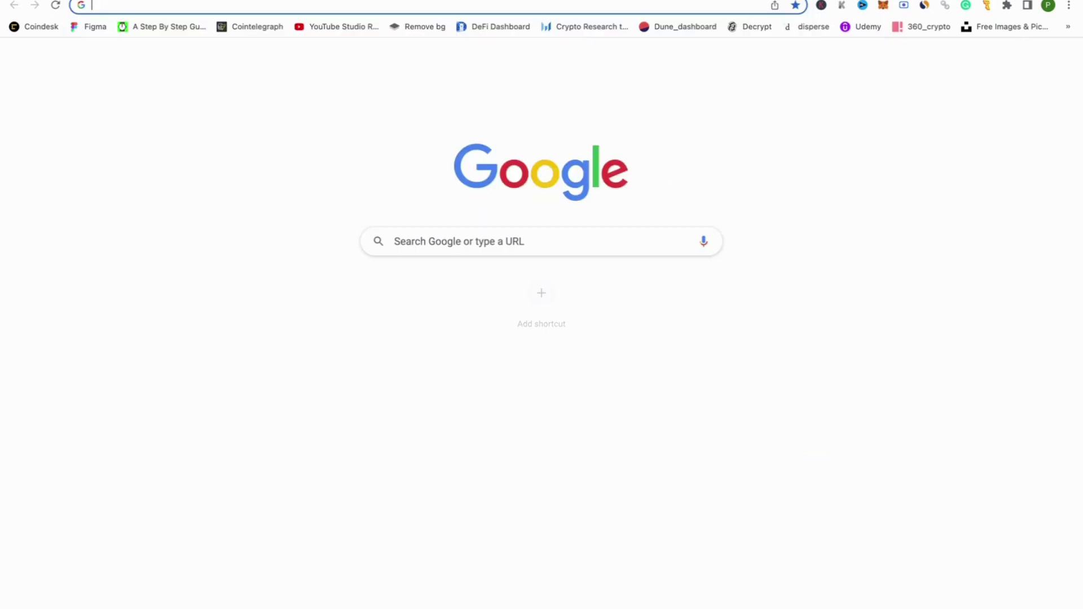
type("twi")
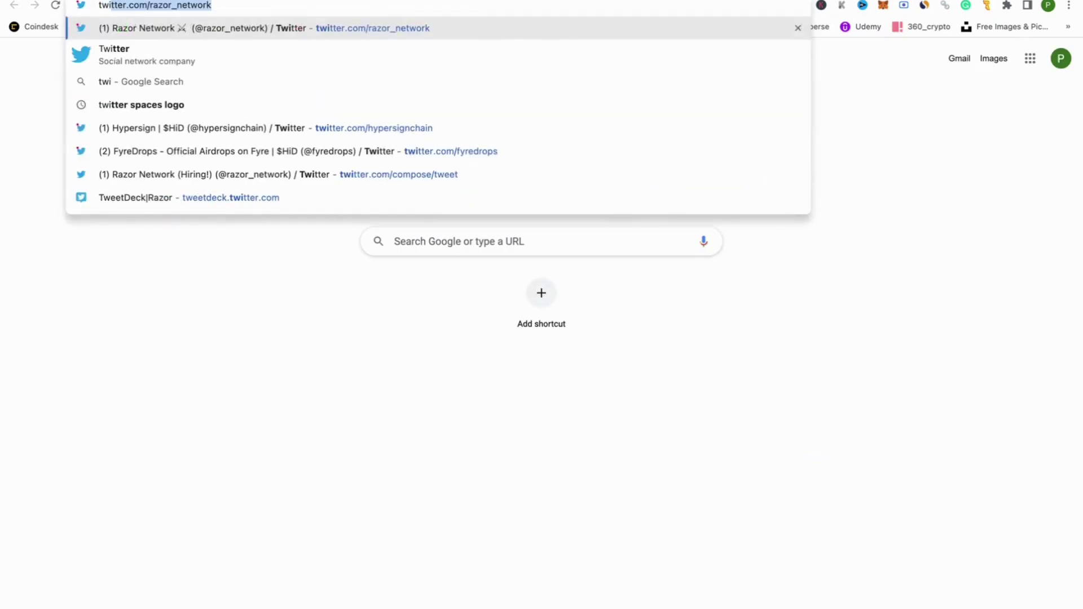
key("Down")
key("Down")
key("Down")
key("Down")
key("Down")
key("Up")
key("Down")
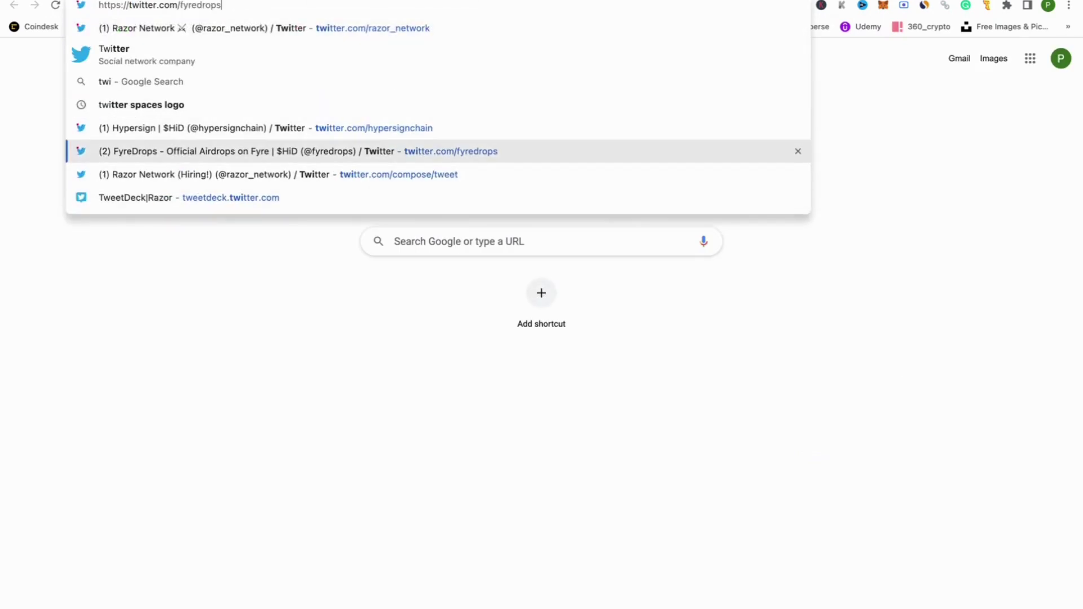
key("Return")
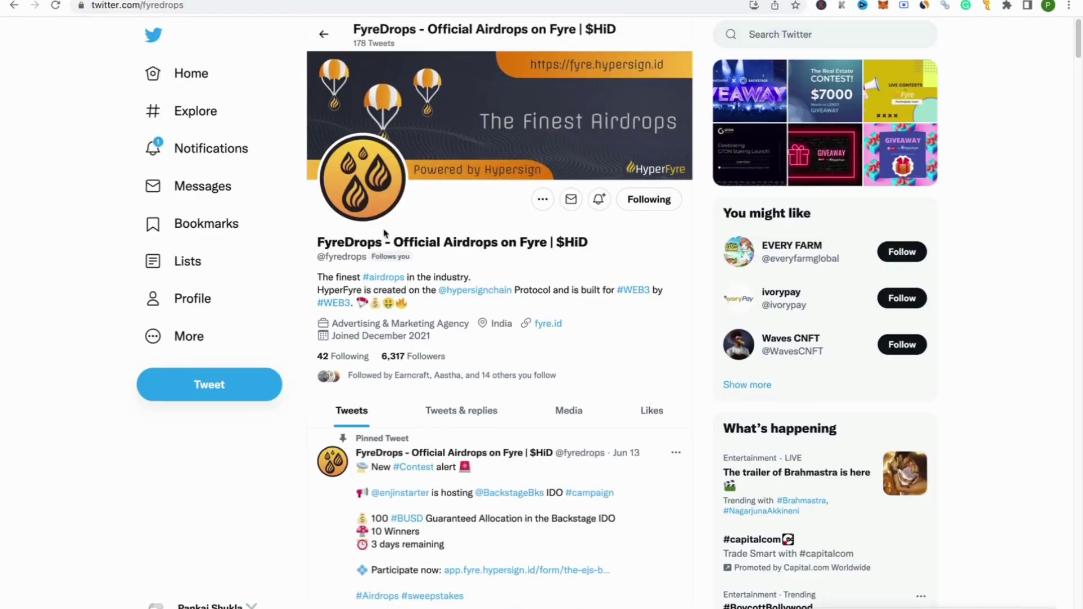
left_click_drag(367, 257, 325, 259)
key("ctrl+c")
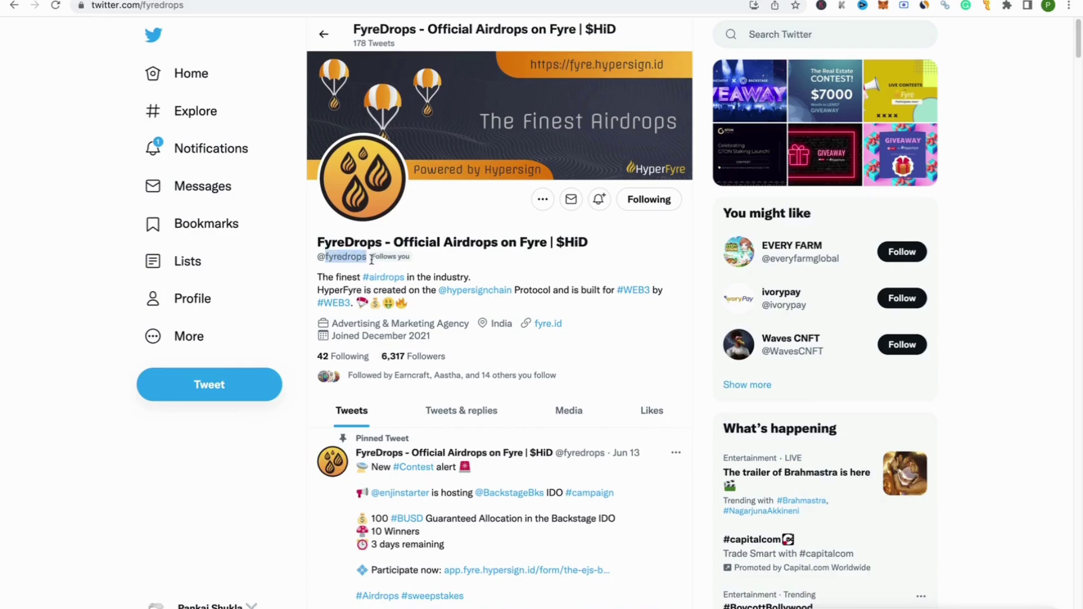
Step: Paste fyredrops into the Twitter Follow task's Social Handle field
left_click(338, 1)
left_click_drag(609, 355, 670, 327)
left_click(731, 361)
key("ctrl+v")
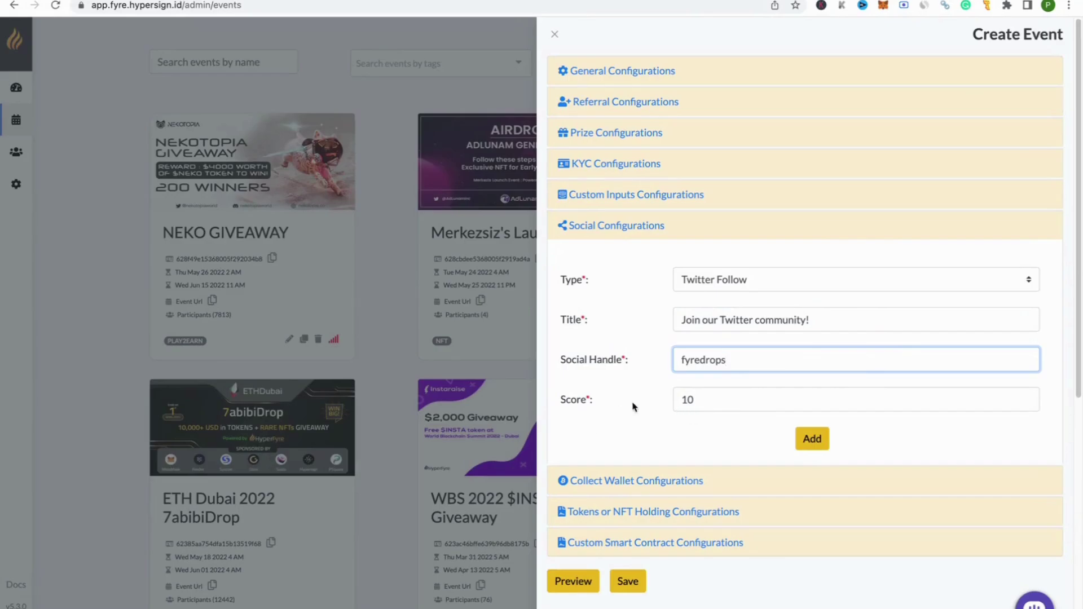
Step: Keep the score at 10 and add the Twitter Follow task
left_click_drag(559, 399, 632, 403)
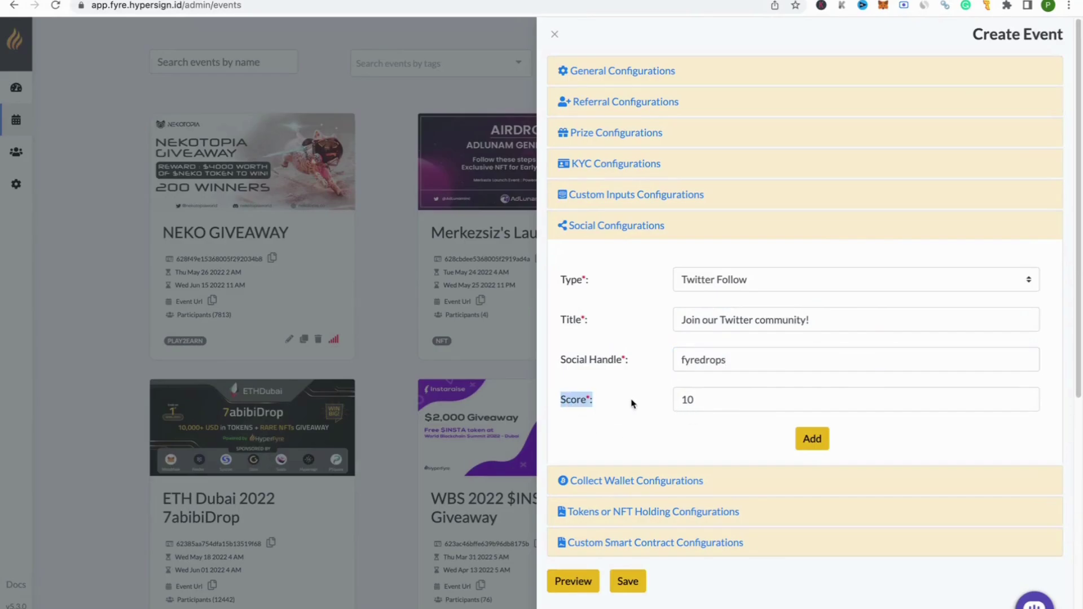
left_click(748, 409)
key("ctrl+a")
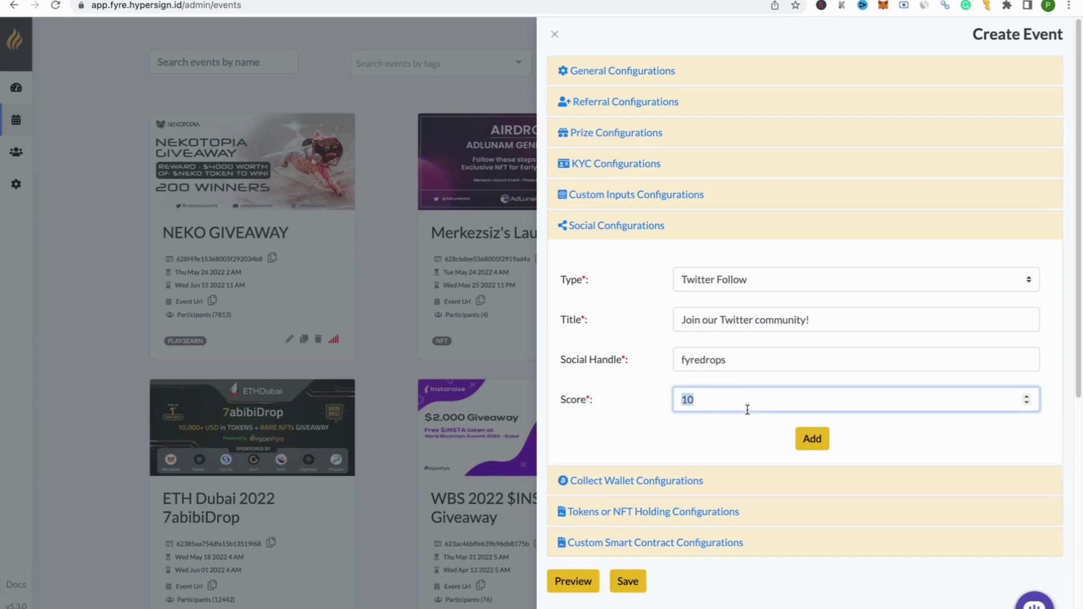
left_click(812, 438)
Step: Collapse the Social Configurations section
left_click(775, 326)
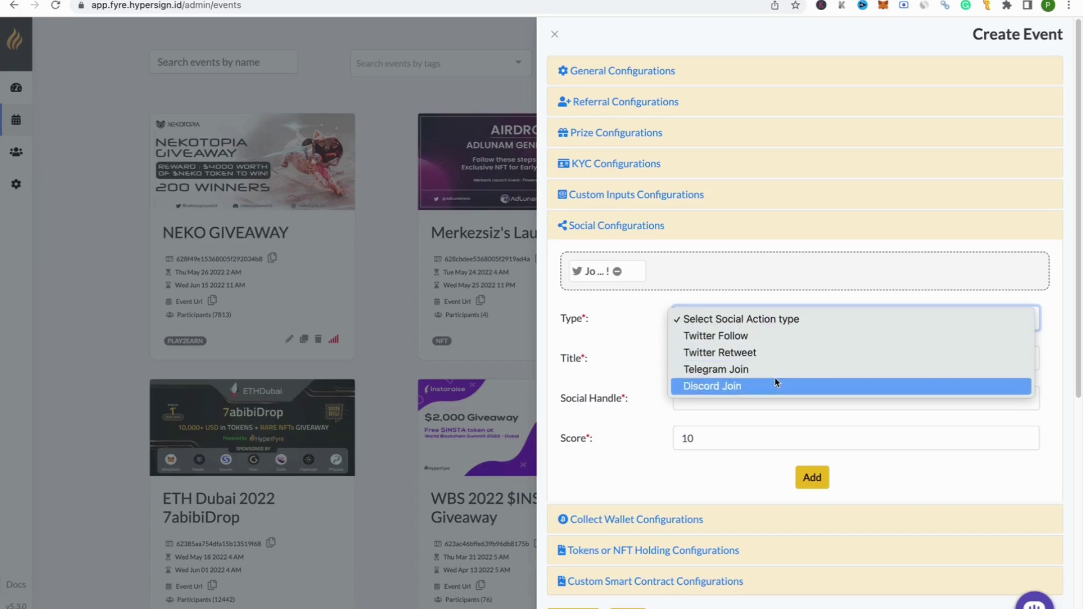
left_click(686, 236)
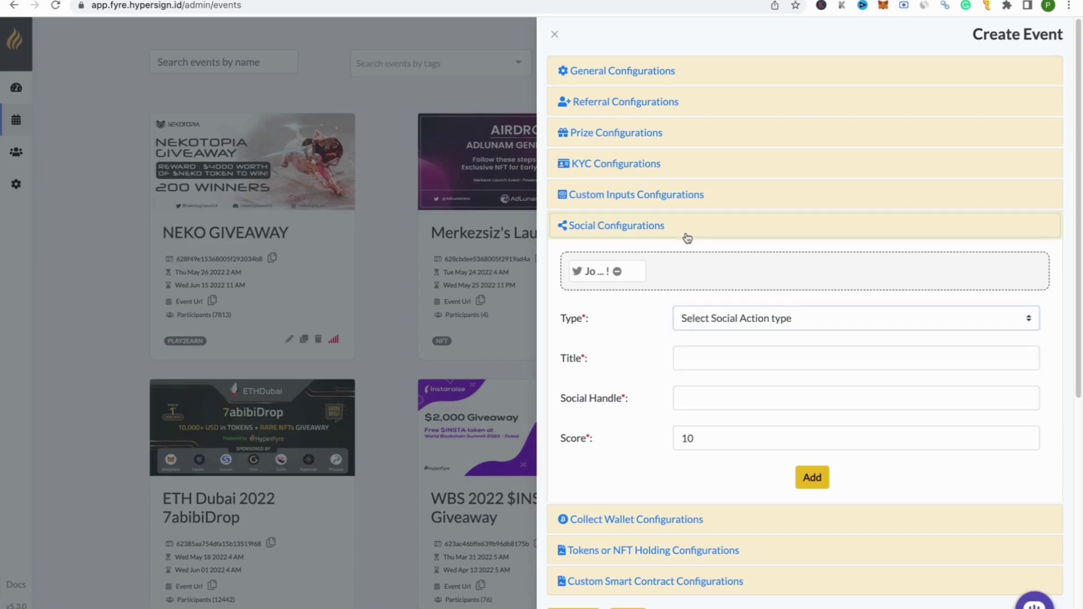
left_click(684, 237)
left_click(674, 266)
left_click(655, 232)
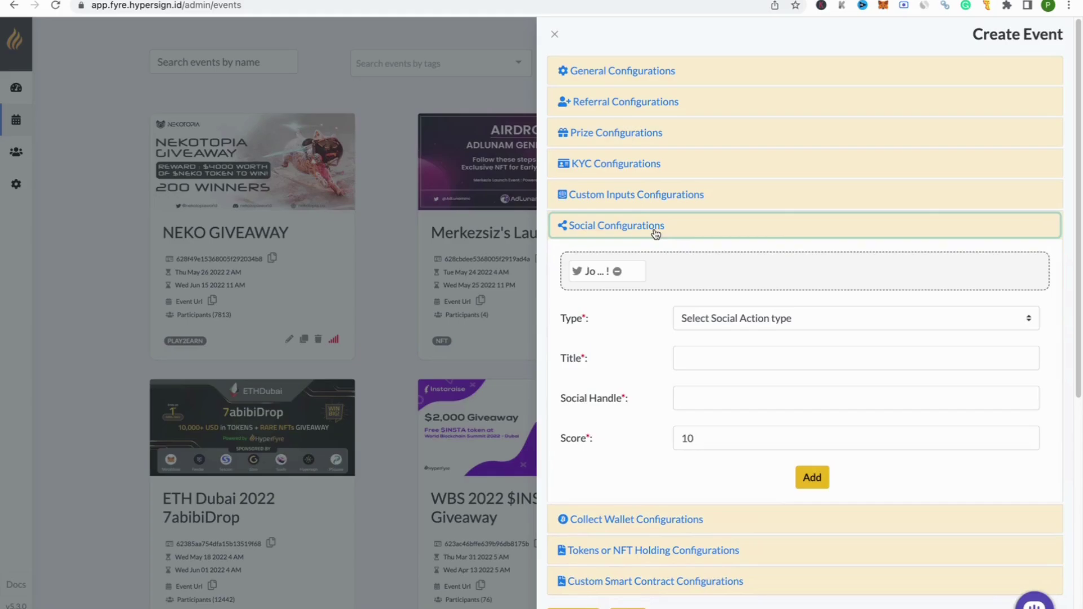
left_click(656, 231)
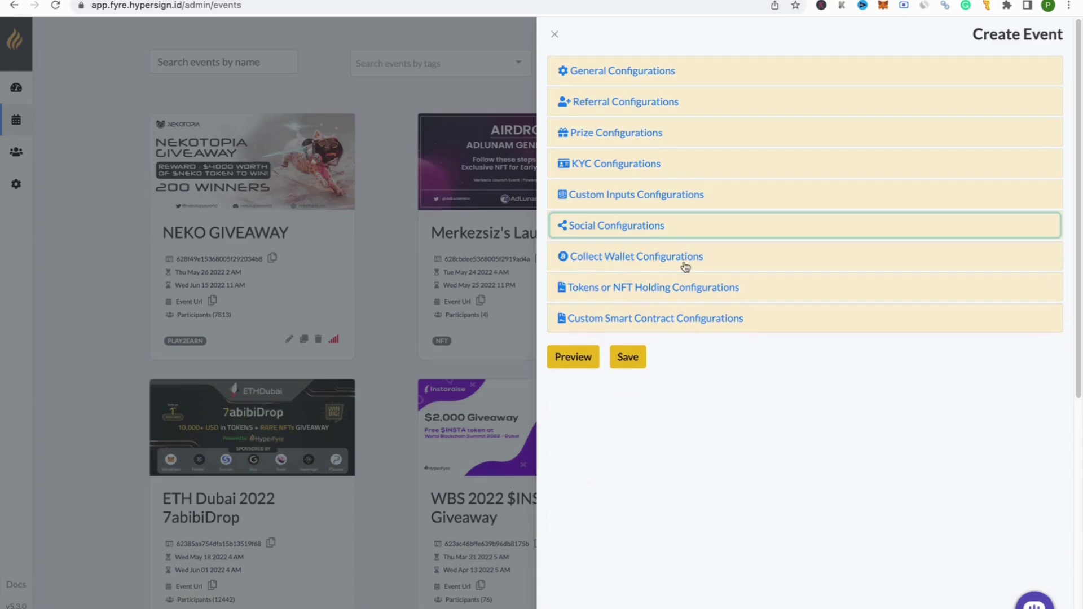
Step: Add a Polygon wallet task titled 'Please provide your Polygon/Matic wallet address!'
left_click(737, 266)
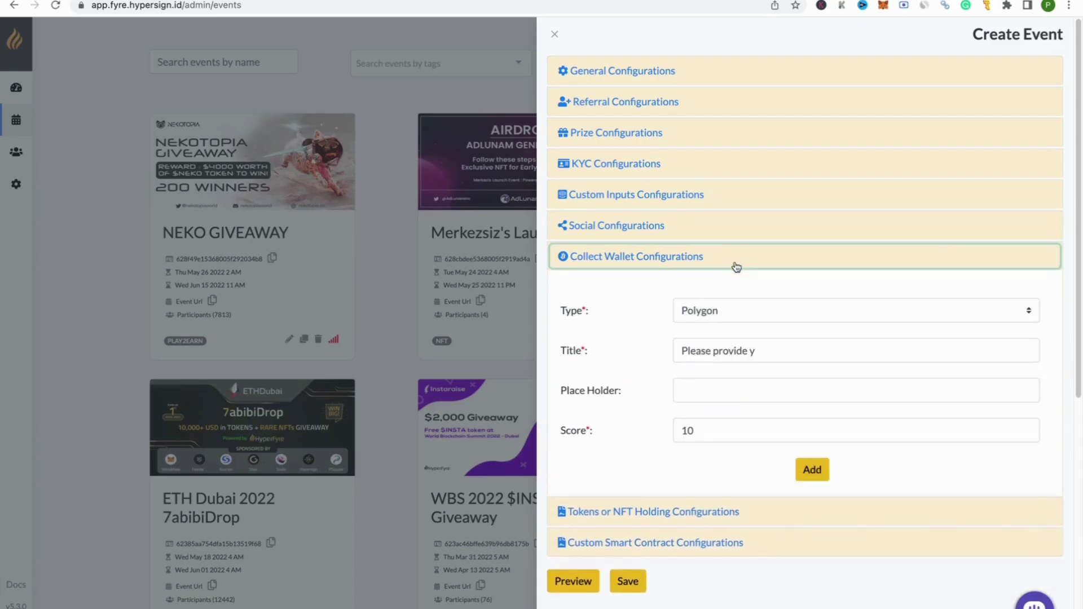
left_click(735, 312)
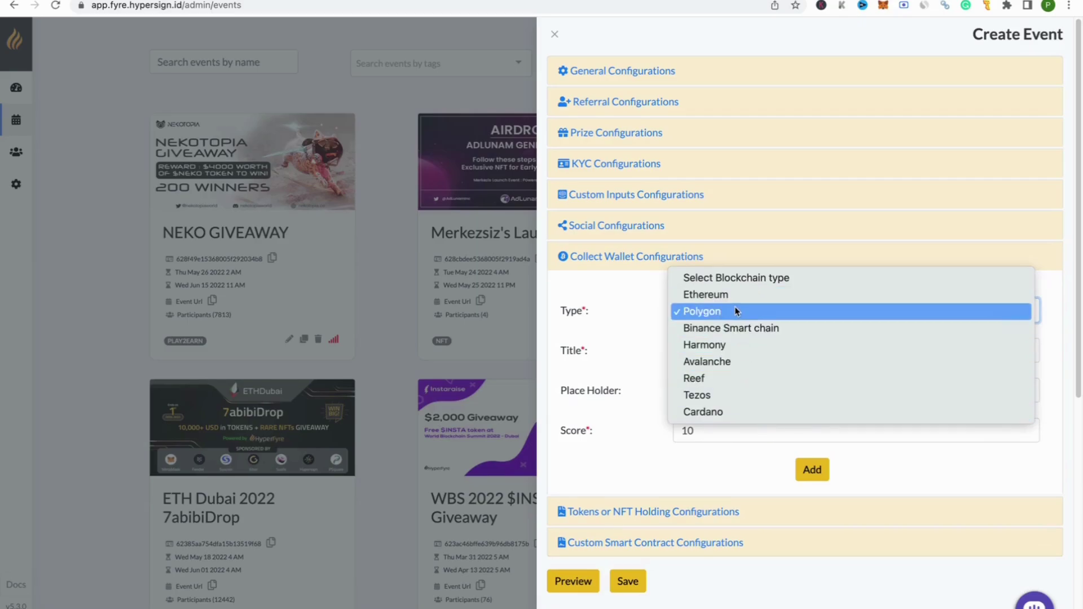
left_click(735, 311)
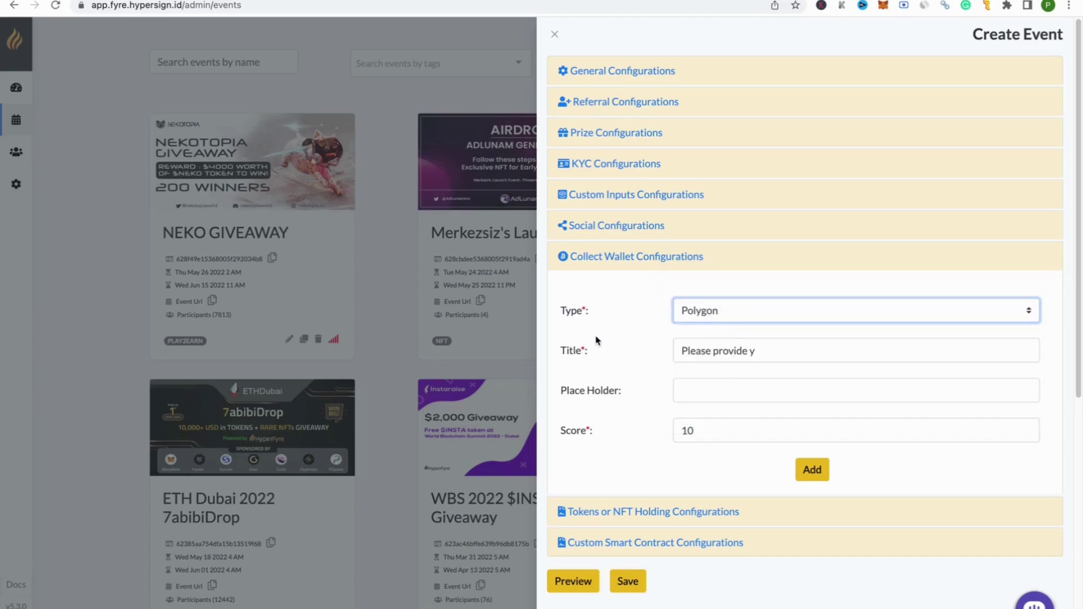
left_click(792, 356)
key("super+a")
key("BackSpace")
type("Pleas")
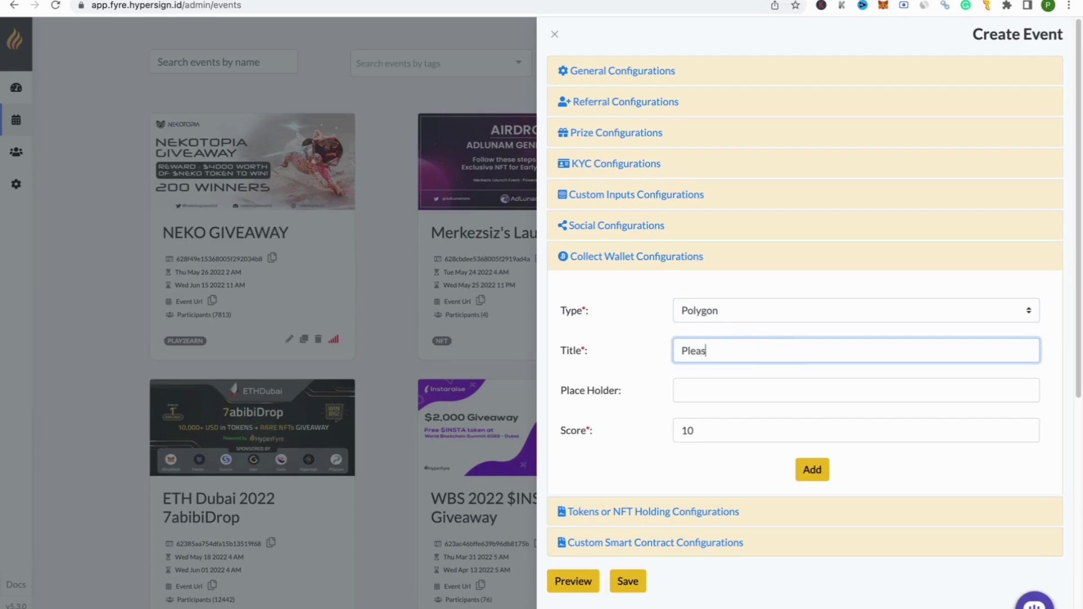
type("e provide your Polygon")
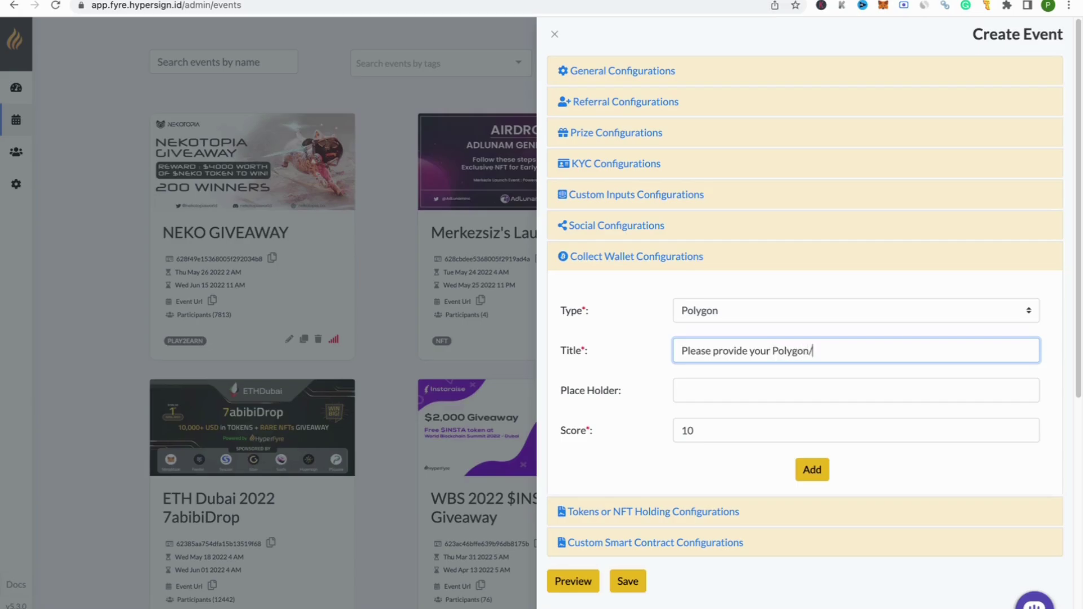
type("/Matic waller")
key("BackSpace")
type("t address!")
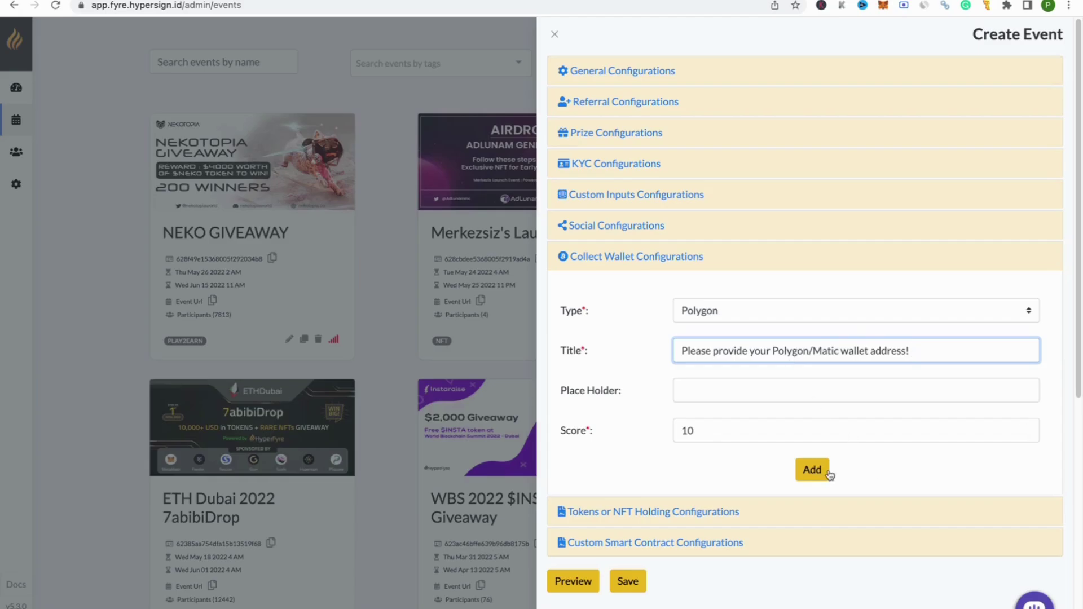
left_click(824, 470)
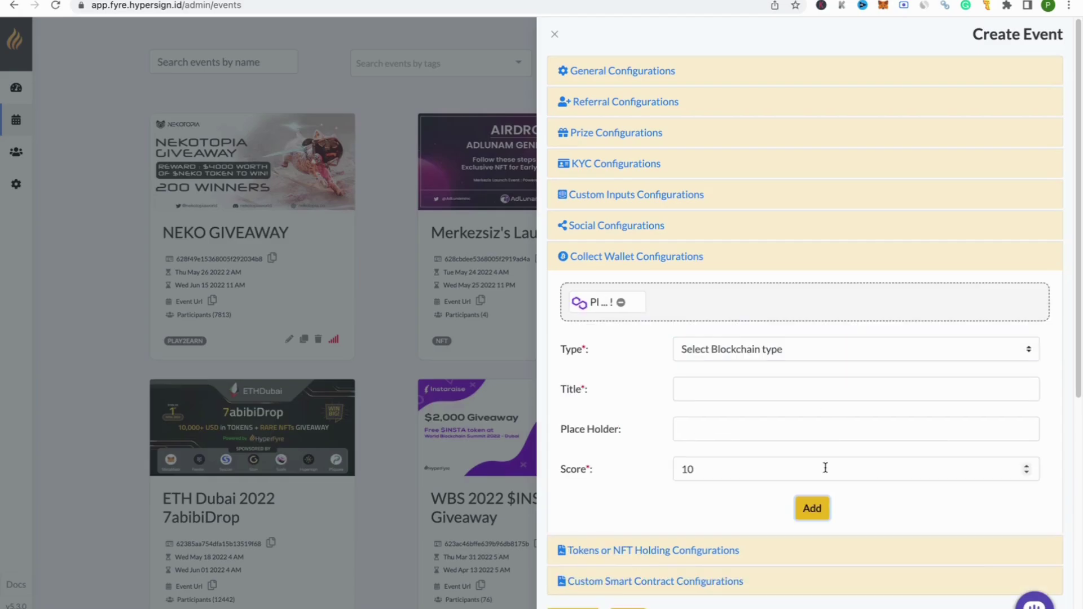
Step: Add an Avalanche wallet task asking for the Avalanche wallet address, then collapse the wallet settings
left_click(719, 348)
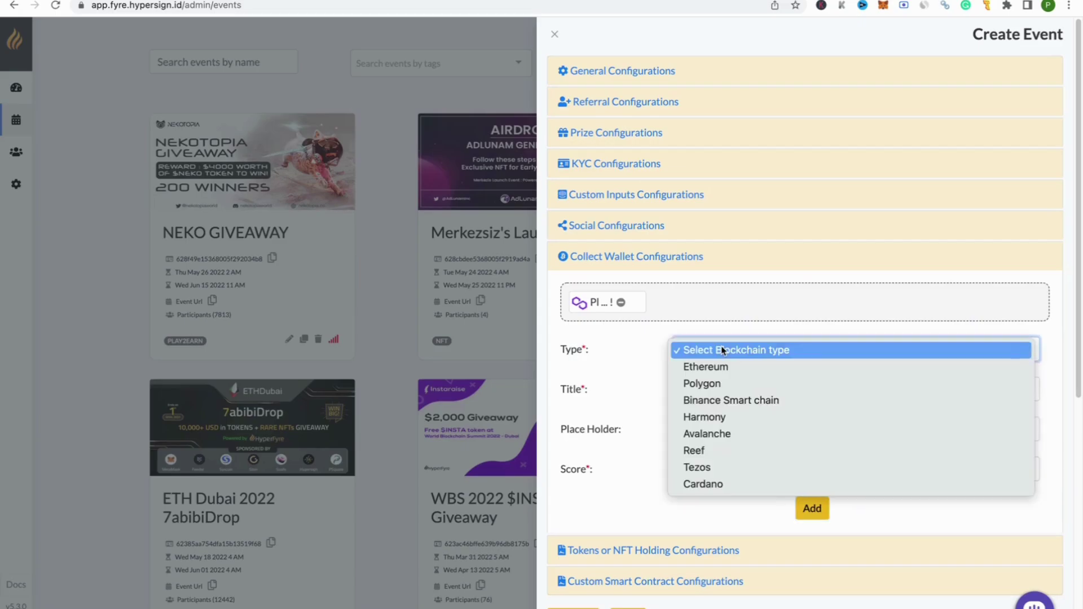
left_click(723, 434)
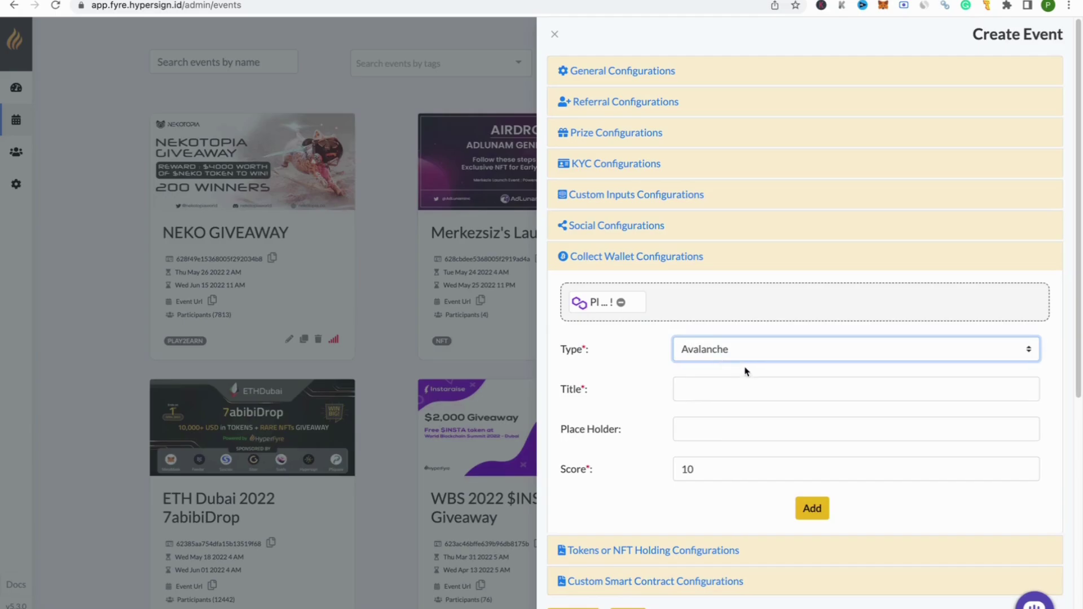
left_click(734, 390)
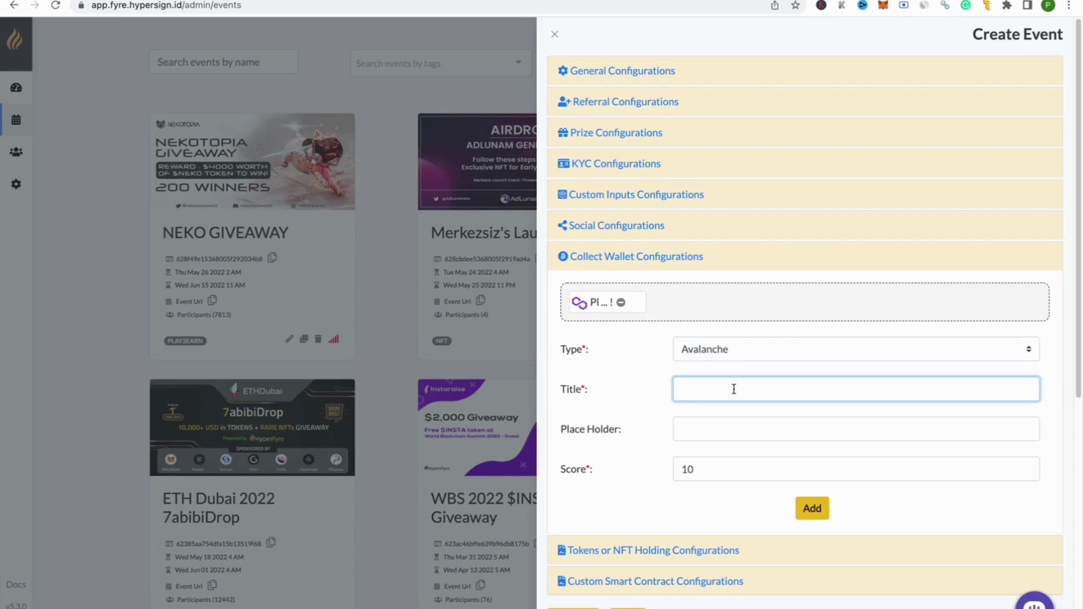
type("Please provide your Avalanche waller ")
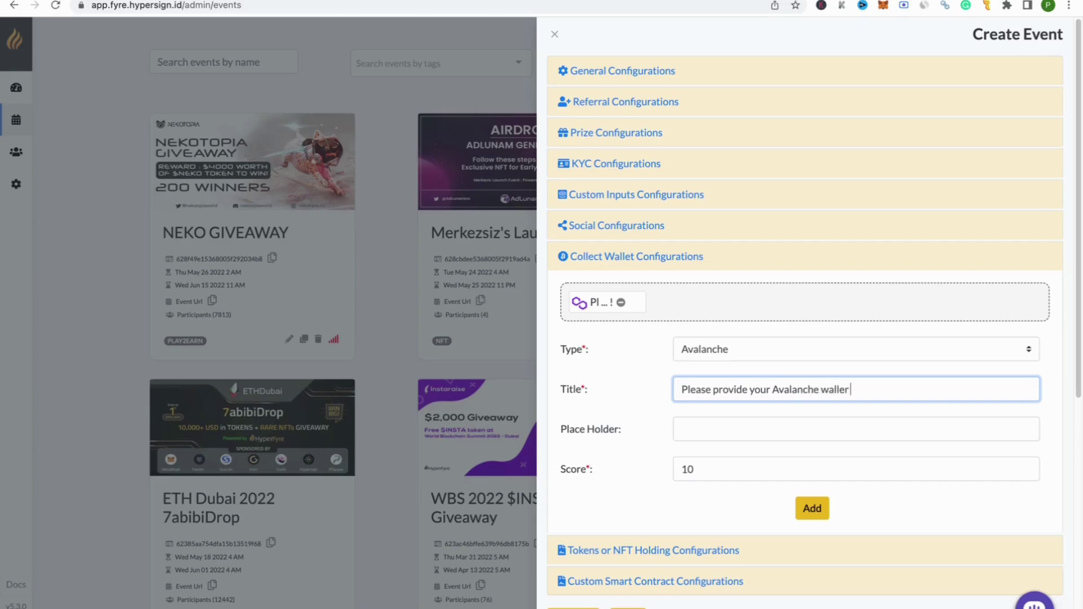
type("address!")
left_click(805, 510)
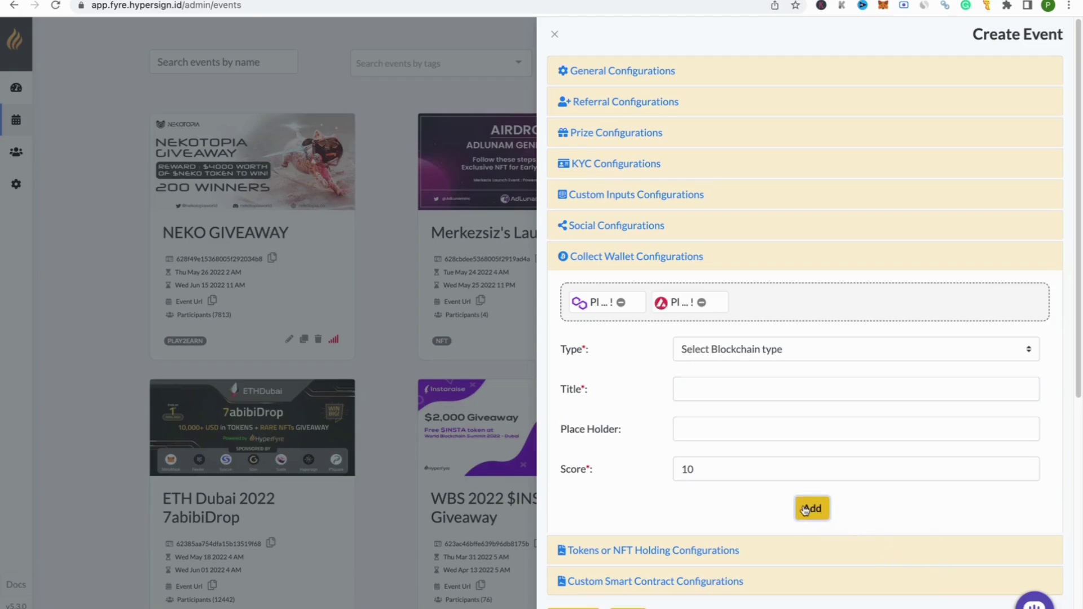
left_click(651, 261)
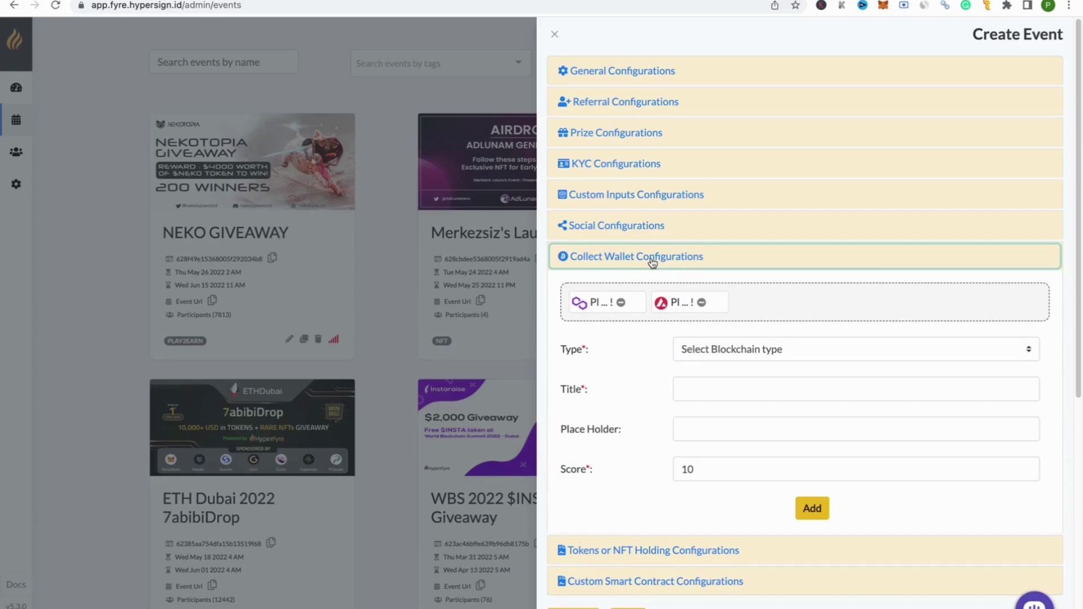
left_click(652, 263)
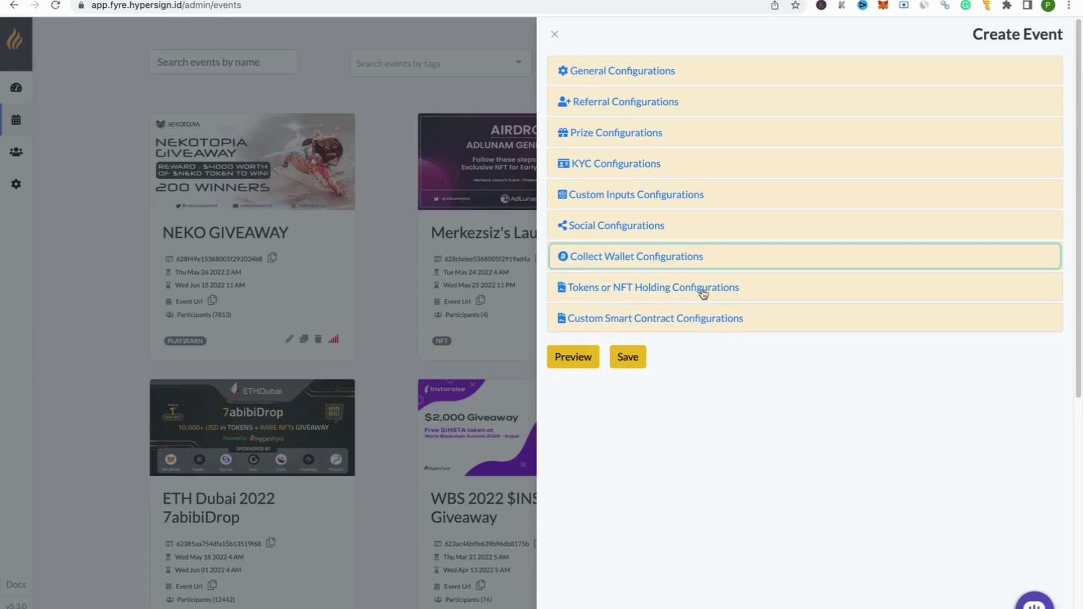
Step: Set the token-holding task's contract type to Polygon MaticERC20 and bring up MetaMask's network list
left_click(725, 289)
scroll(798, 319, "down", 1)
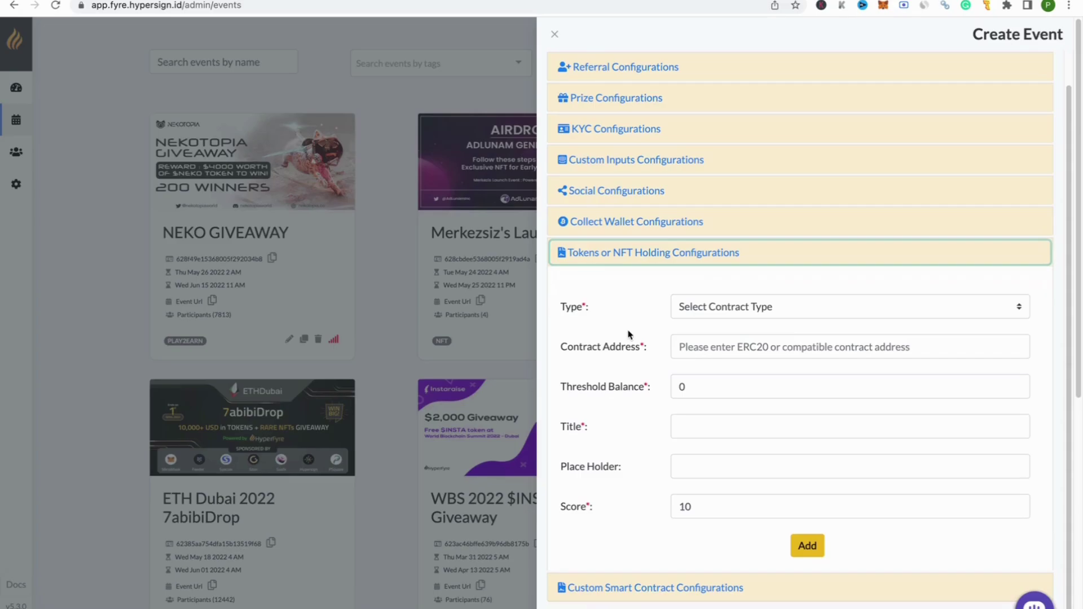
left_click(743, 315)
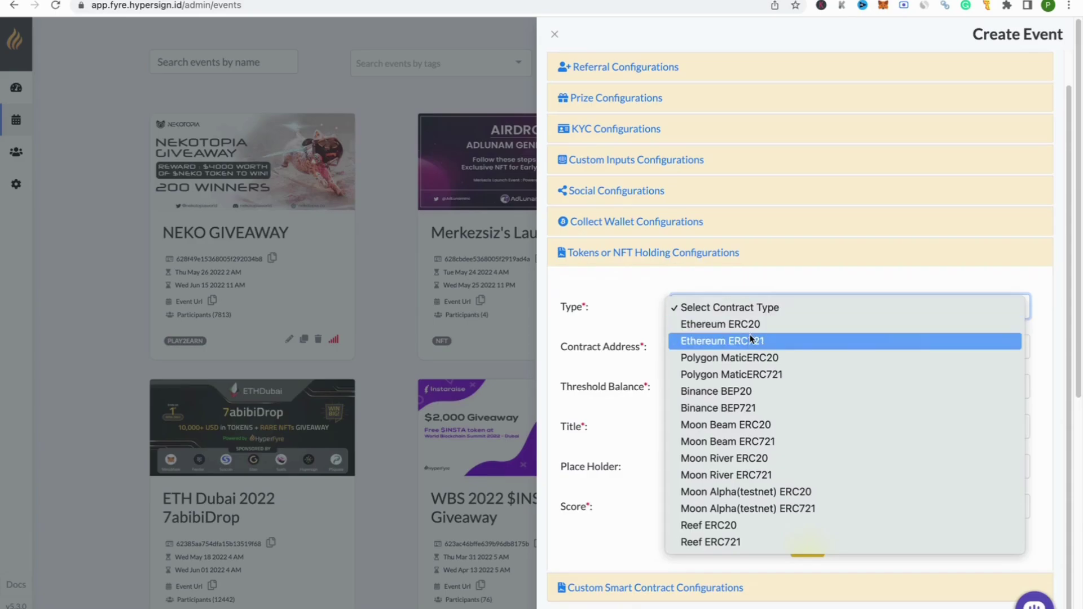
left_click(761, 356)
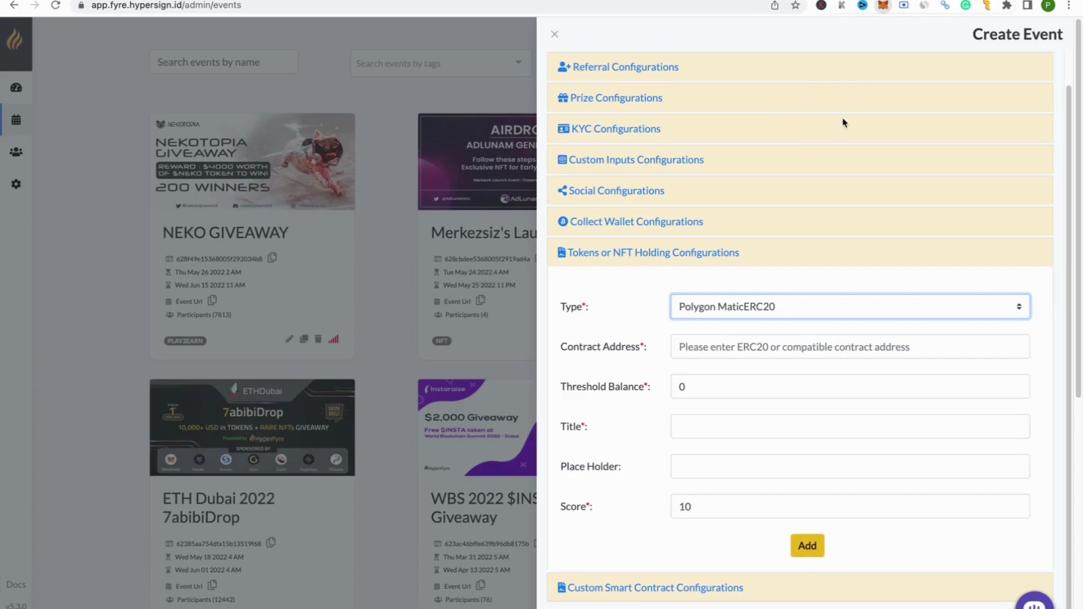
left_click(774, 37)
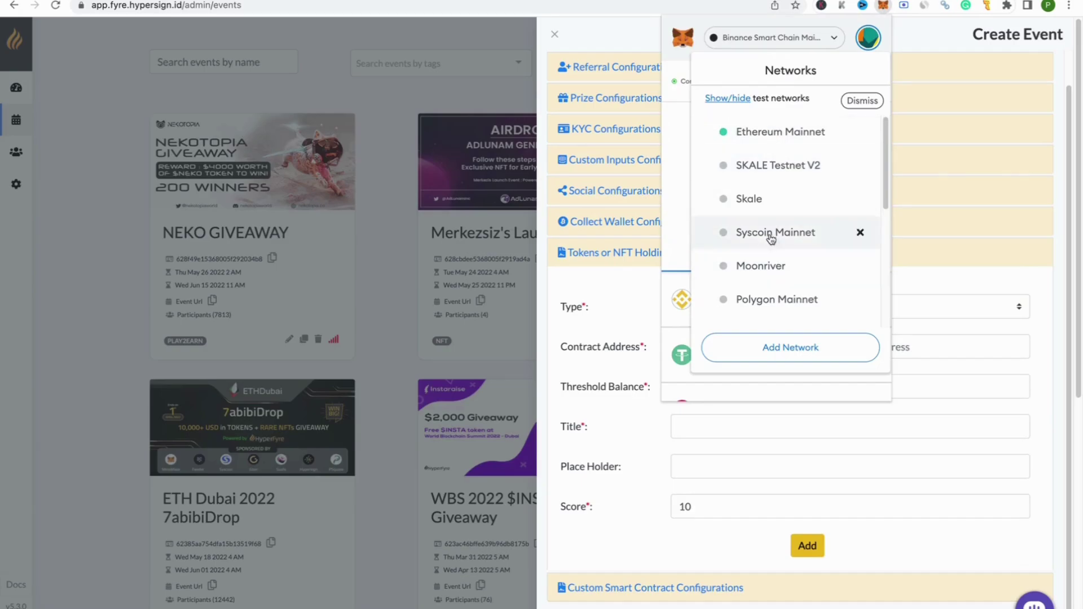
Step: Switch MetaMask to Polygon Mainnet and copy the HID token's contract address from PolygonScan
left_click(774, 296)
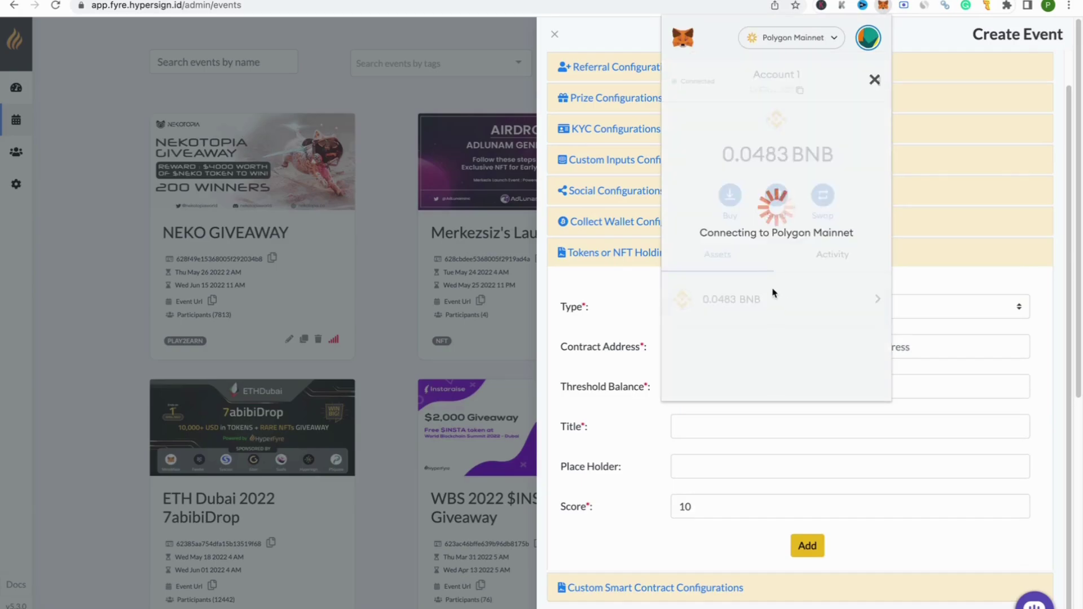
scroll(790, 305, "down", 4)
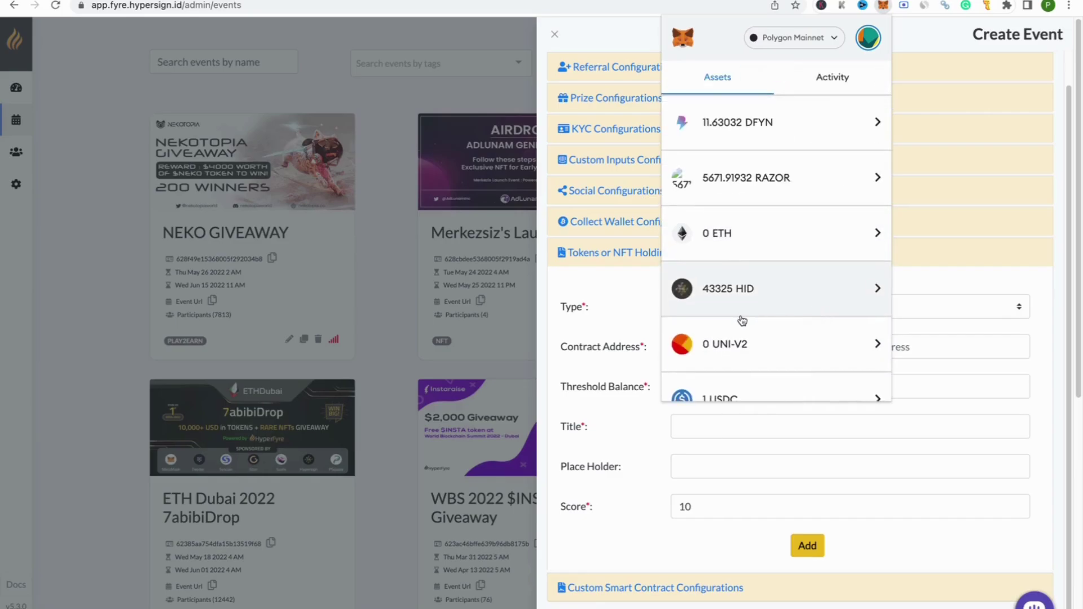
left_click(810, 290)
left_click(879, 83)
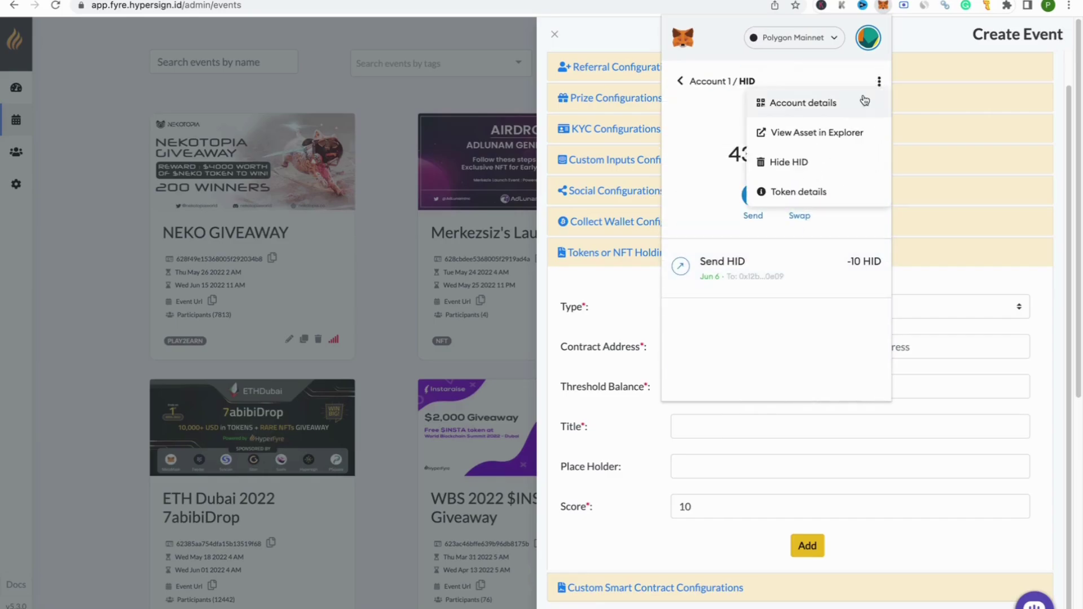
left_click(794, 136)
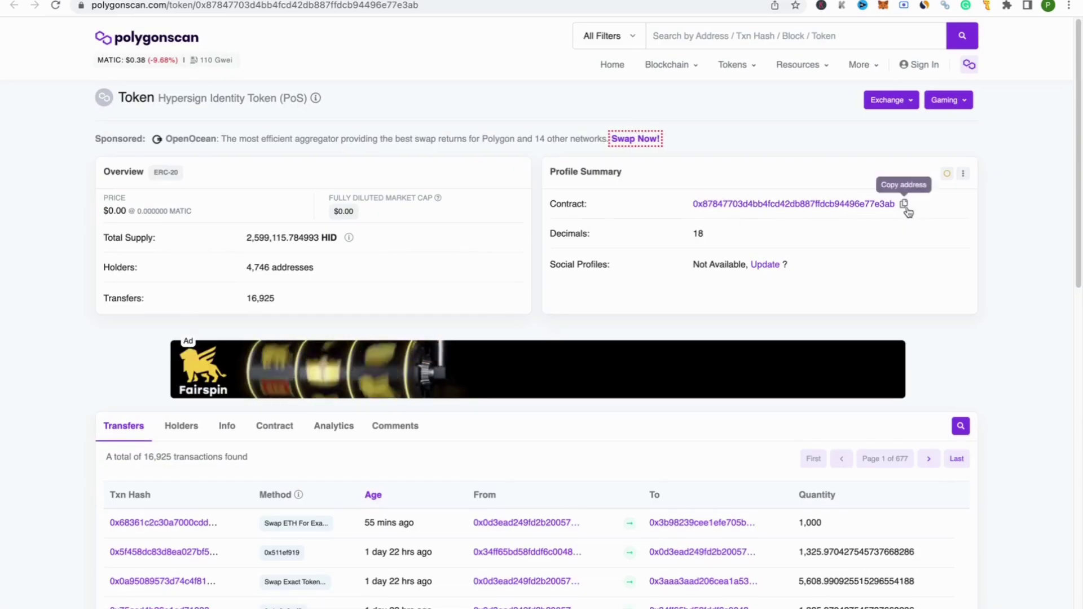
left_click(903, 206)
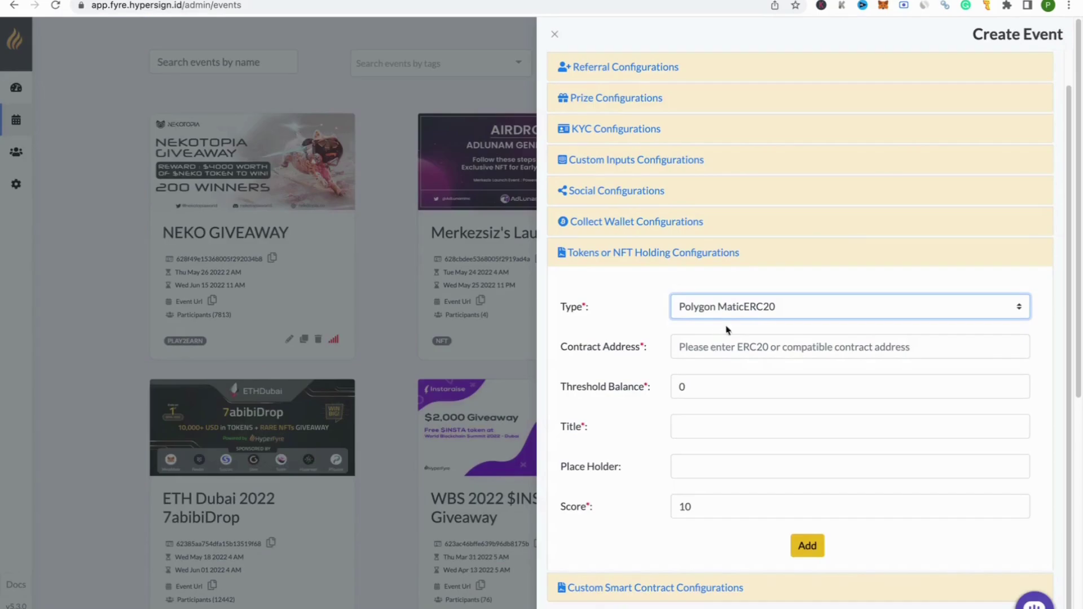
Step: Keep Polygon MaticERC20, paste the HID contract address and set the threshold balance to 40000
left_click(708, 308)
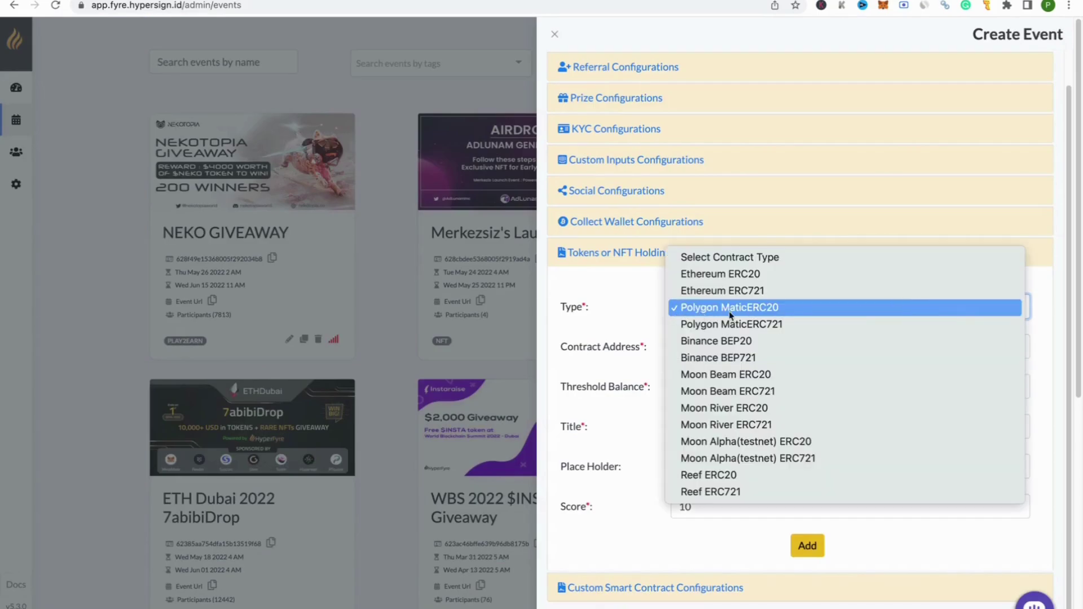
left_click(776, 313)
left_click(694, 345)
key("ctrl+v")
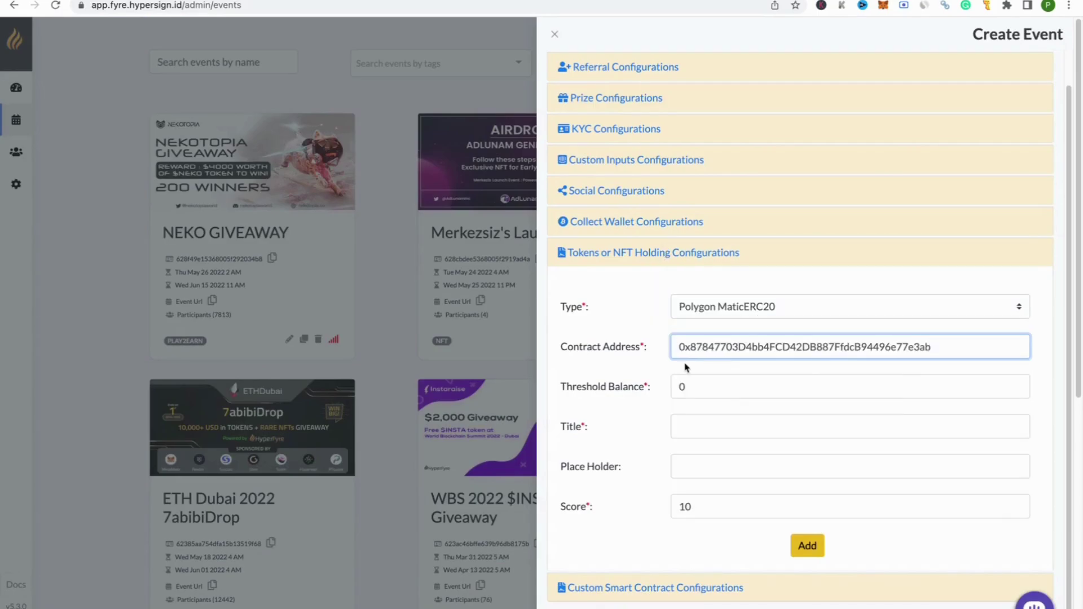
double_click(707, 389)
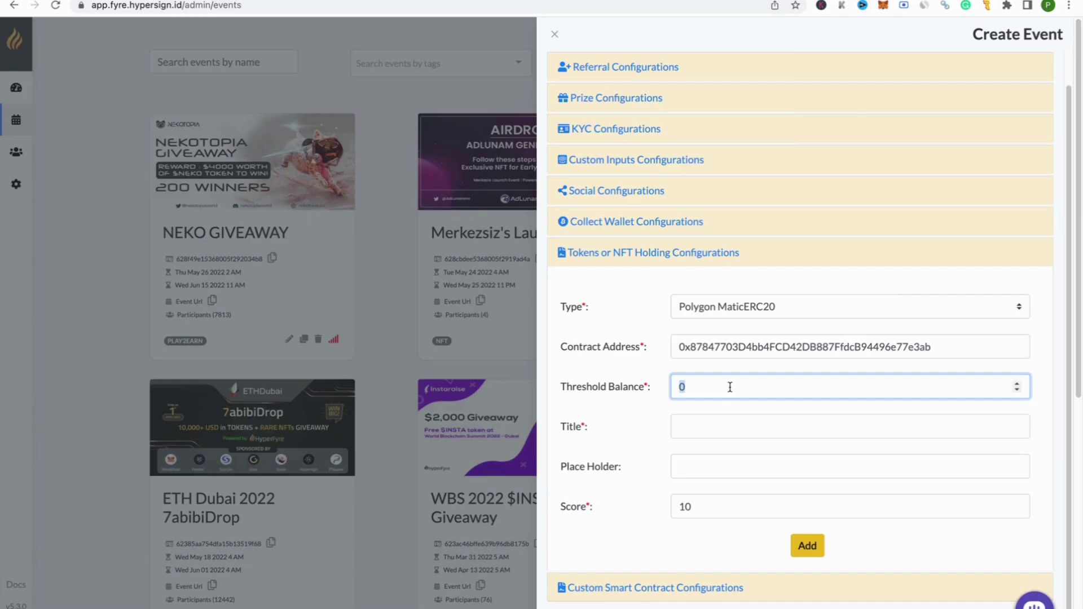
key("BackSpace")
type("40000")
Step: Title the task 'Get extra 30 points for HODLing 40K $HID or more…', score it 30, and add it
left_click(709, 431)
type("Get extra 30")
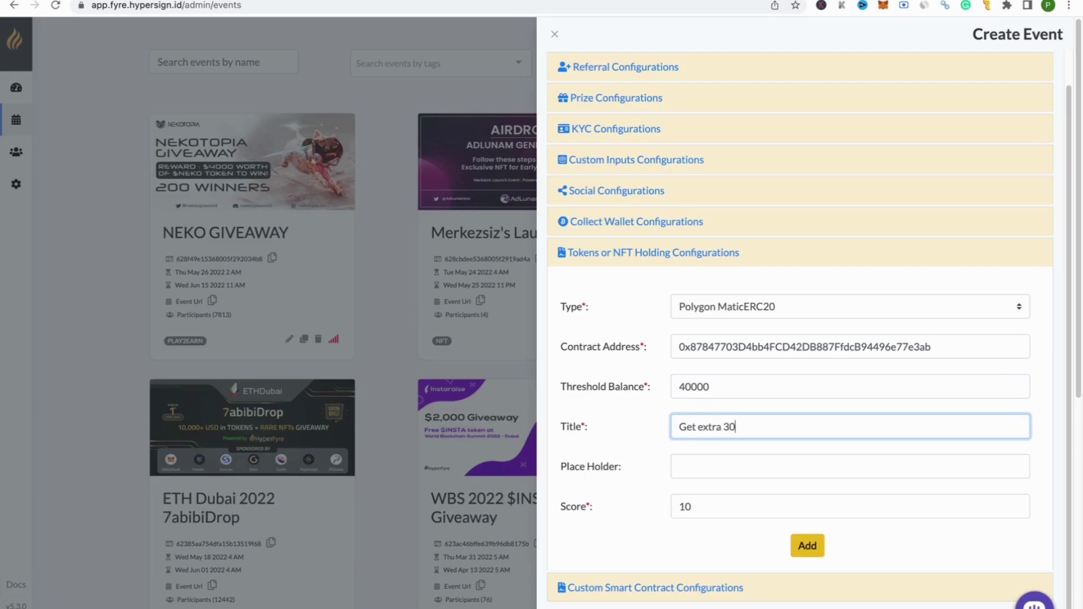
type(" points for HODLing")
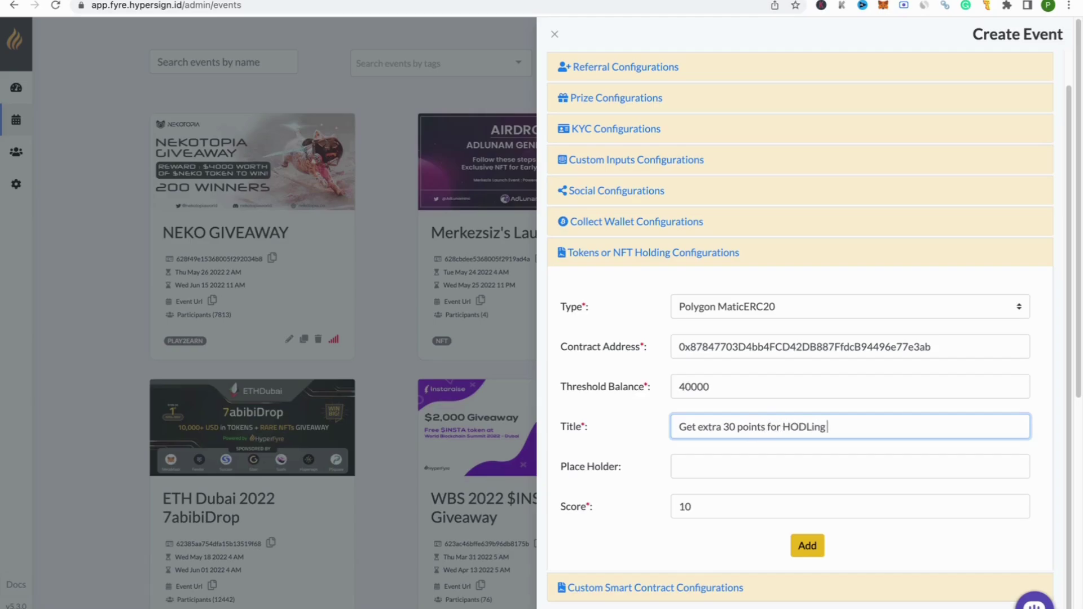
type(" 40K $HID or more, ver")
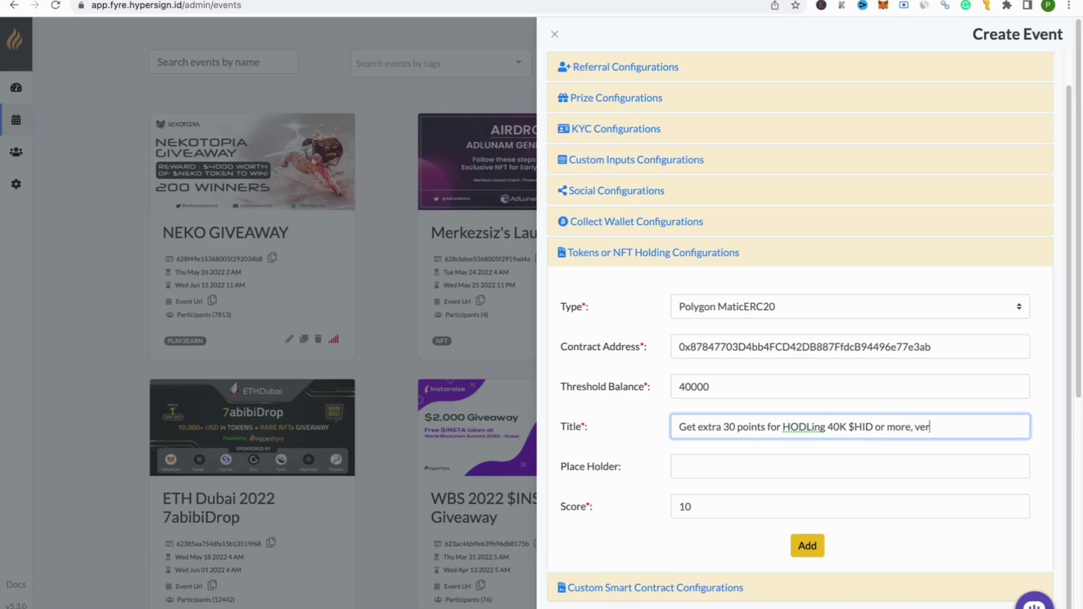
type("ify by clicking on the M")
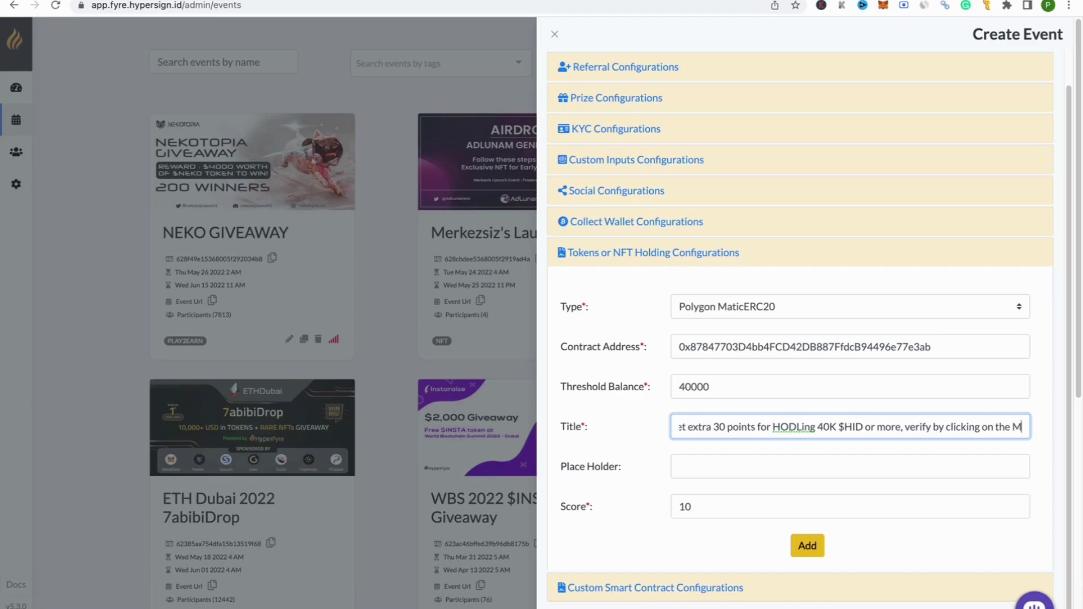
type("etamask icon")
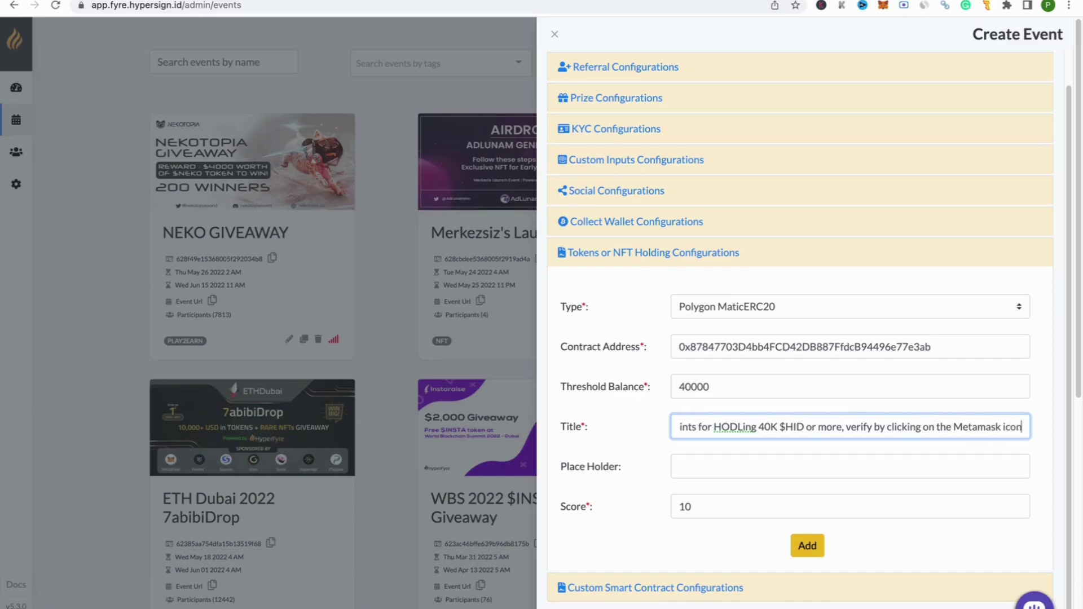
type(" below!")
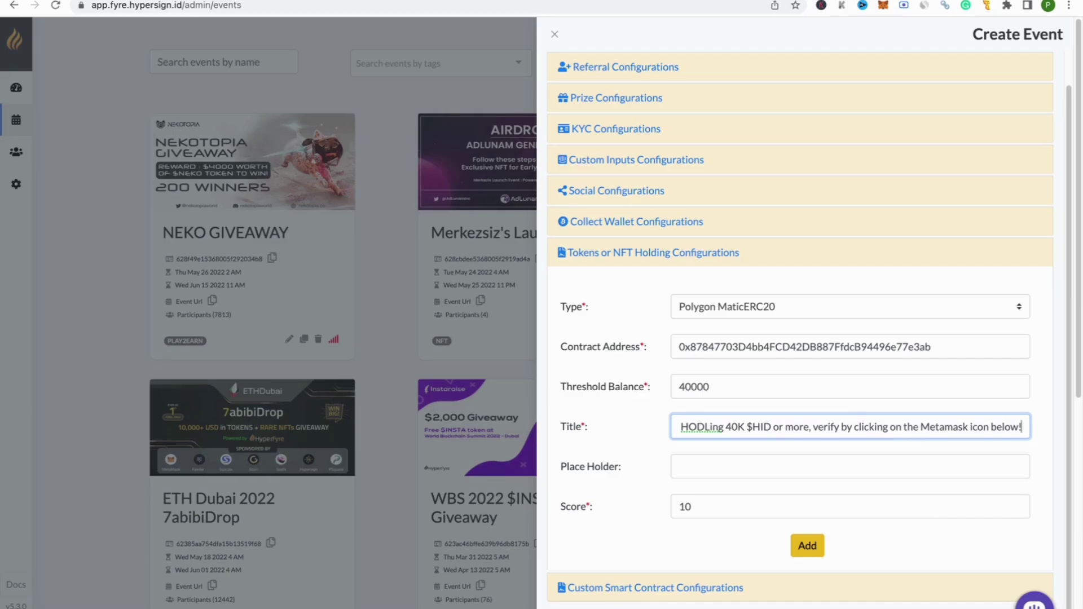
double_click(709, 506)
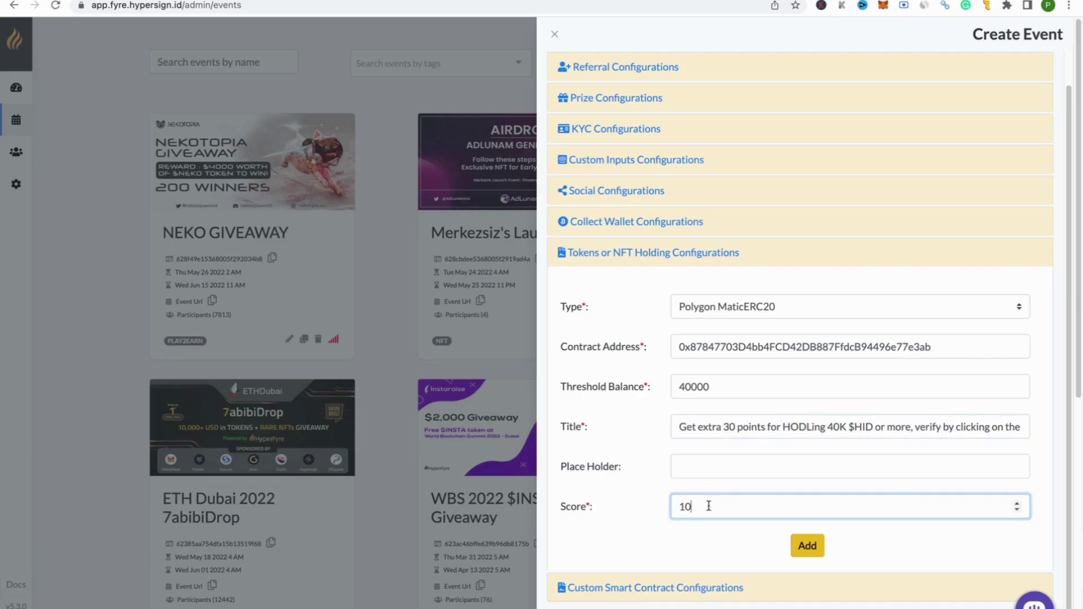
type("30")
left_click(802, 550)
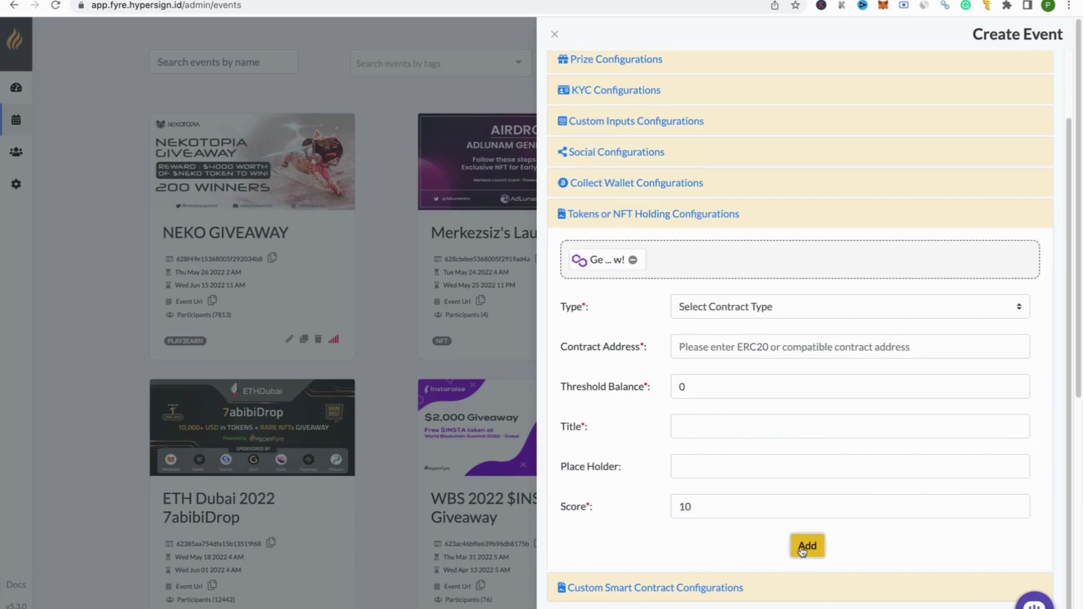
Step: Dismiss the contract type list and collapse the Tokens or NFT Holding Configurations section
left_click(748, 314)
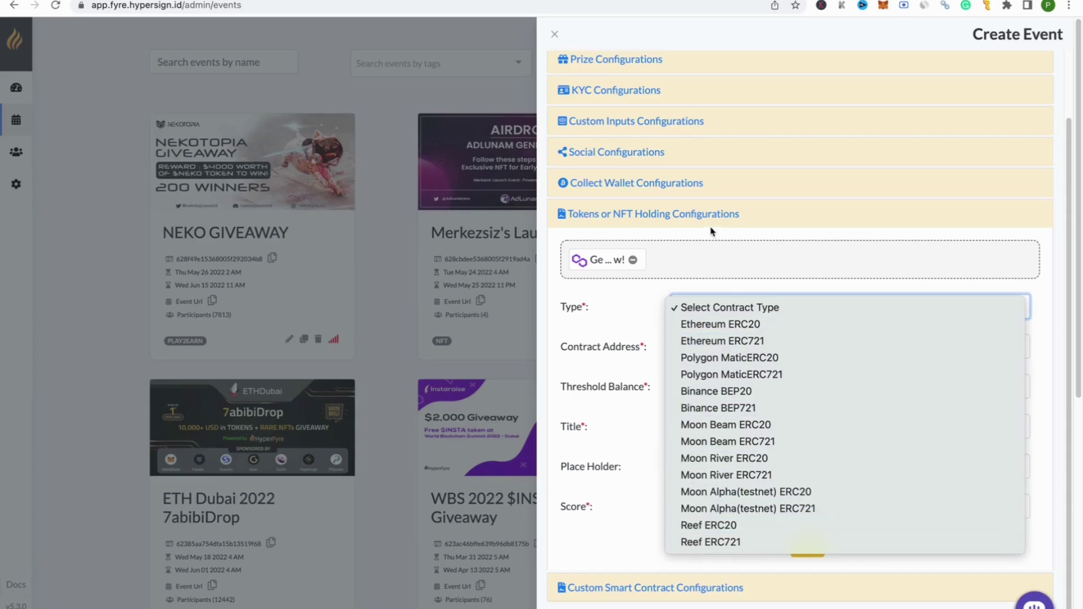
left_click(734, 213)
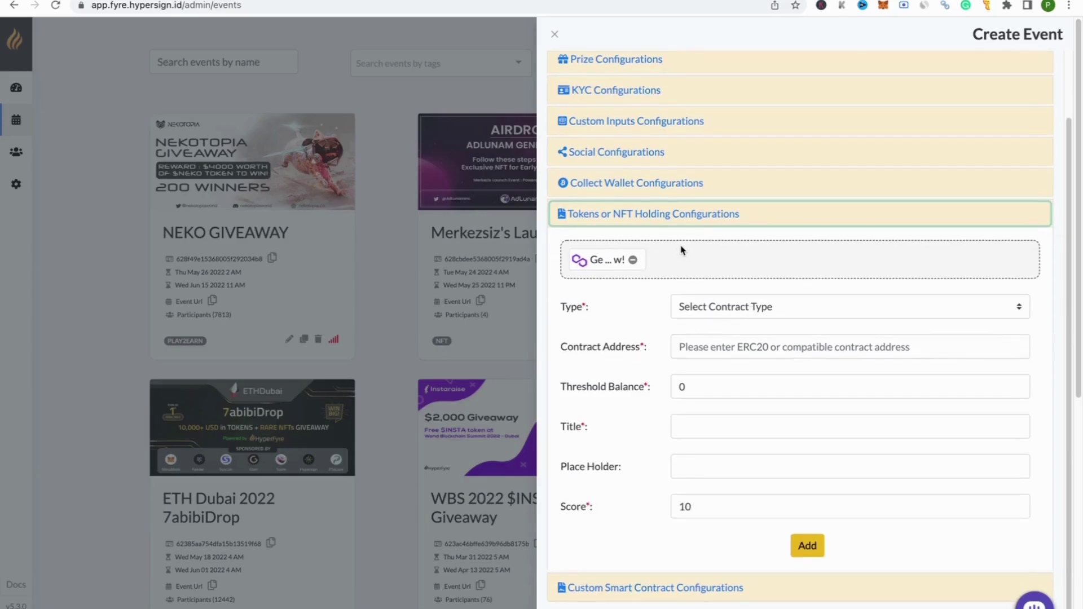
left_click(693, 219)
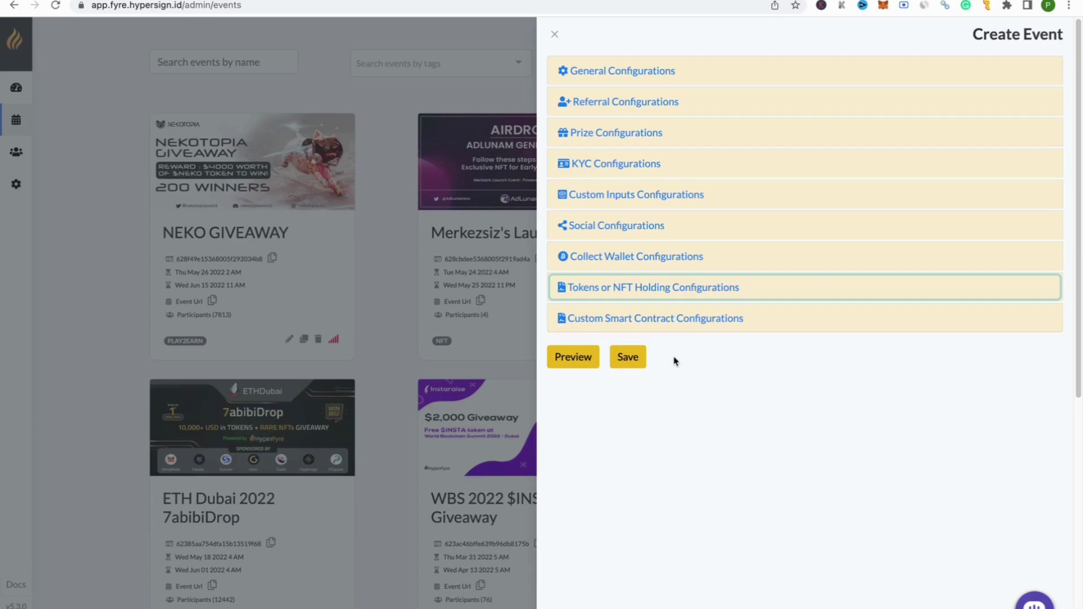
Step: Expand Custom Smart Contract Configurations and set its contract type to Ethereum
left_click(670, 324)
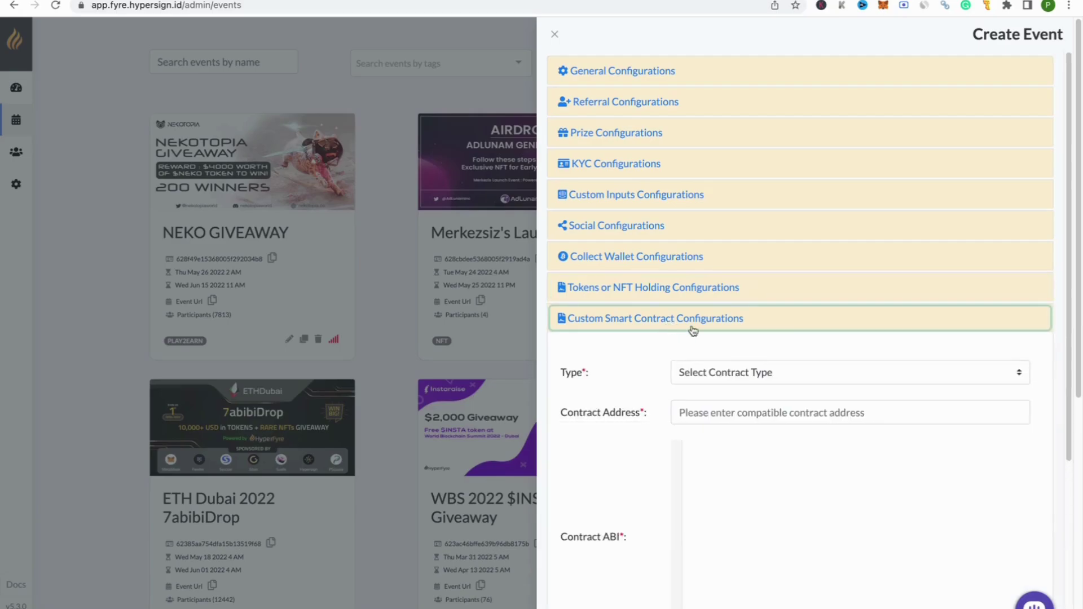
scroll(819, 336, "down", 4)
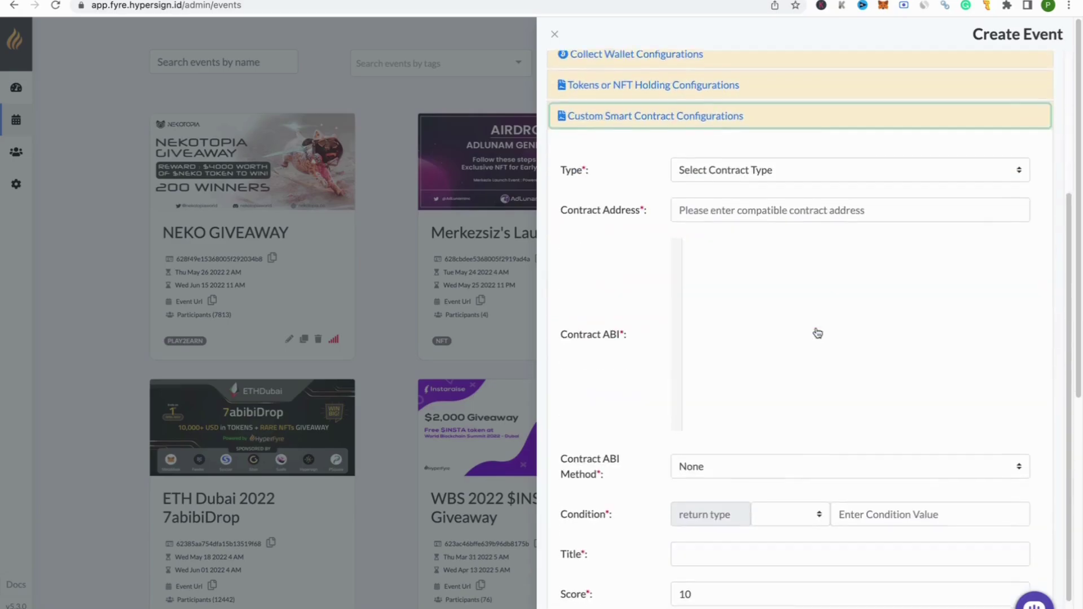
left_click(731, 159)
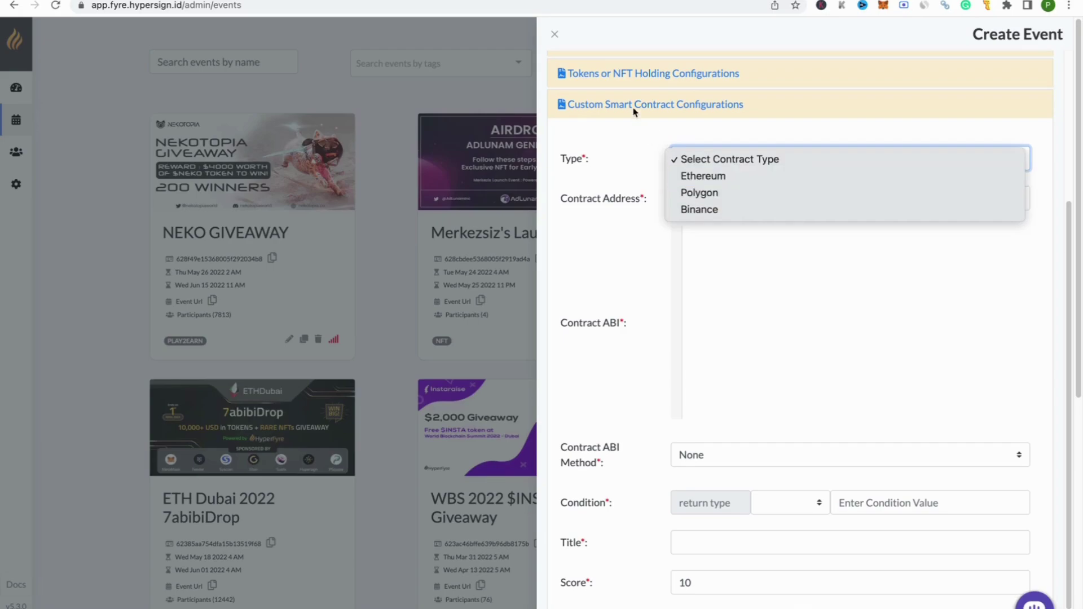
left_click(700, 175)
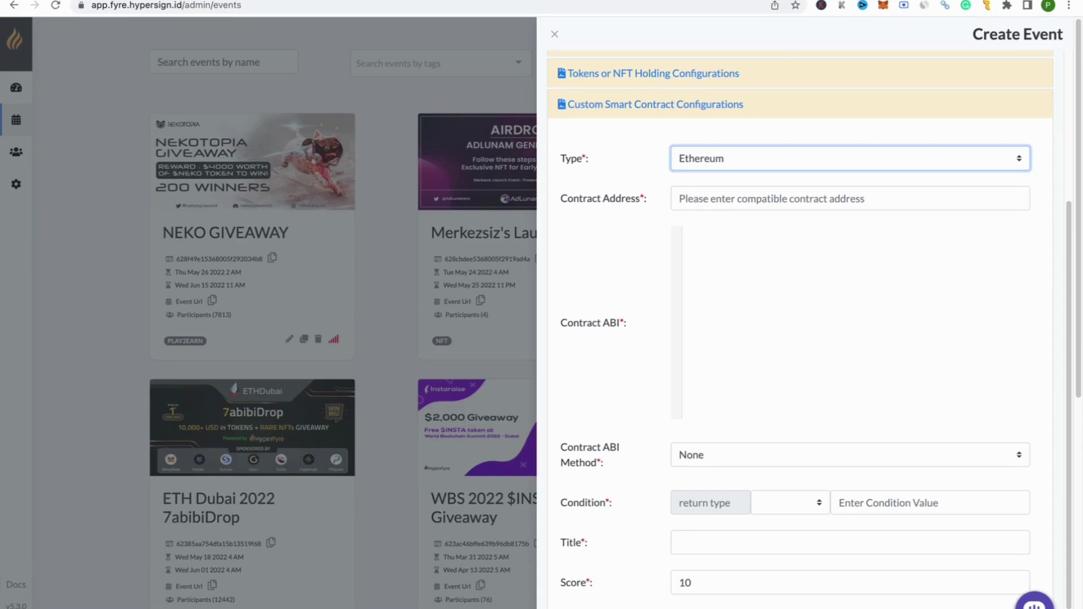
Step: Paste contract address 0xB14eBF566511B9e6002bB286016AB2497B9b9c9D from Etherscan into the Contract Address field
left_click(395, 1)
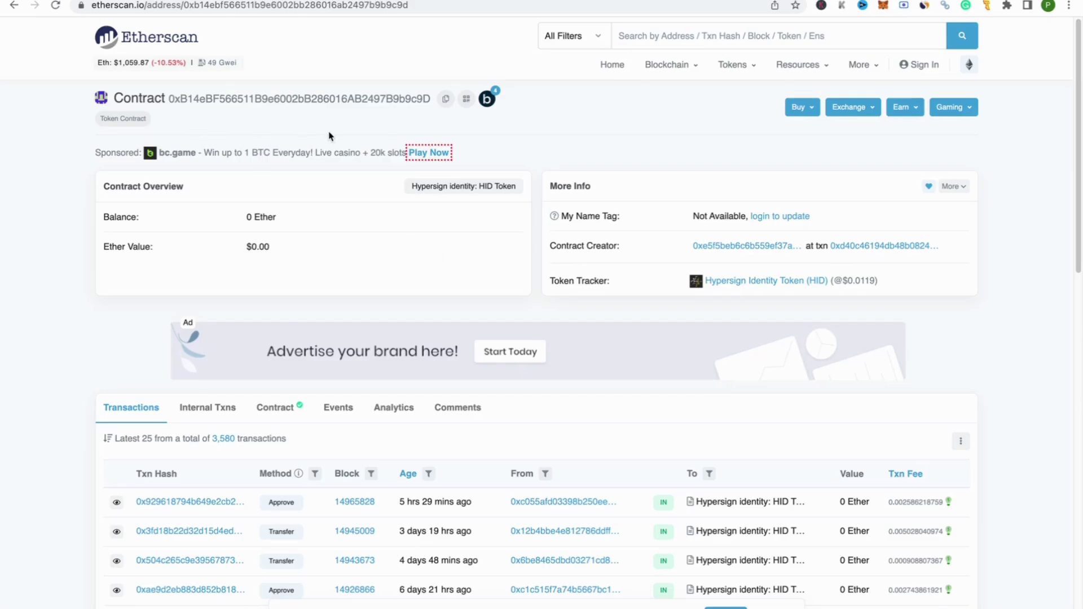
left_click(445, 99)
left_click(270, 1)
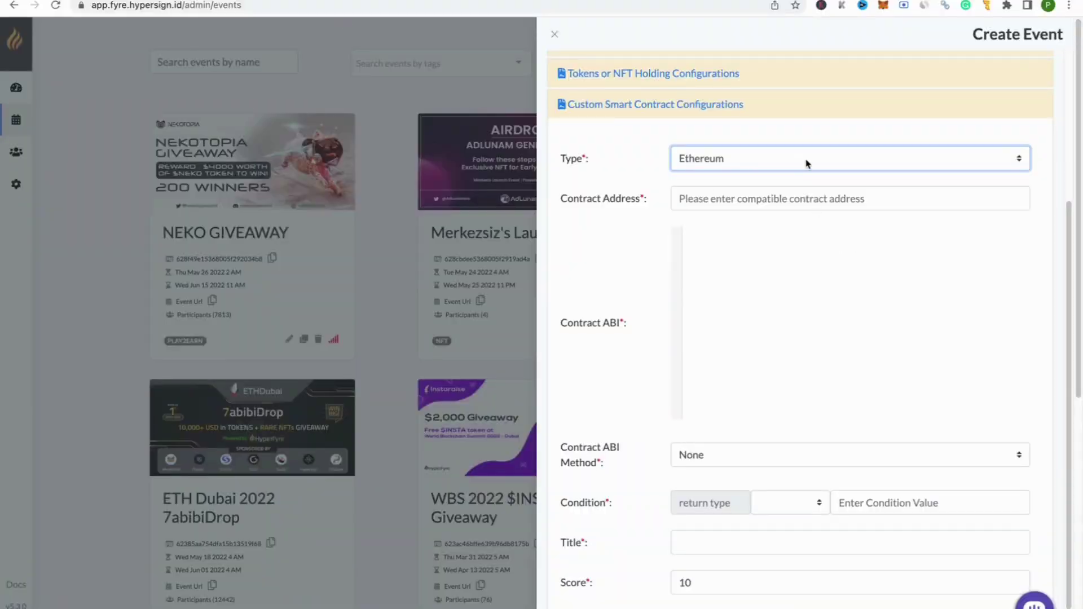
left_click(760, 198)
key("super+v")
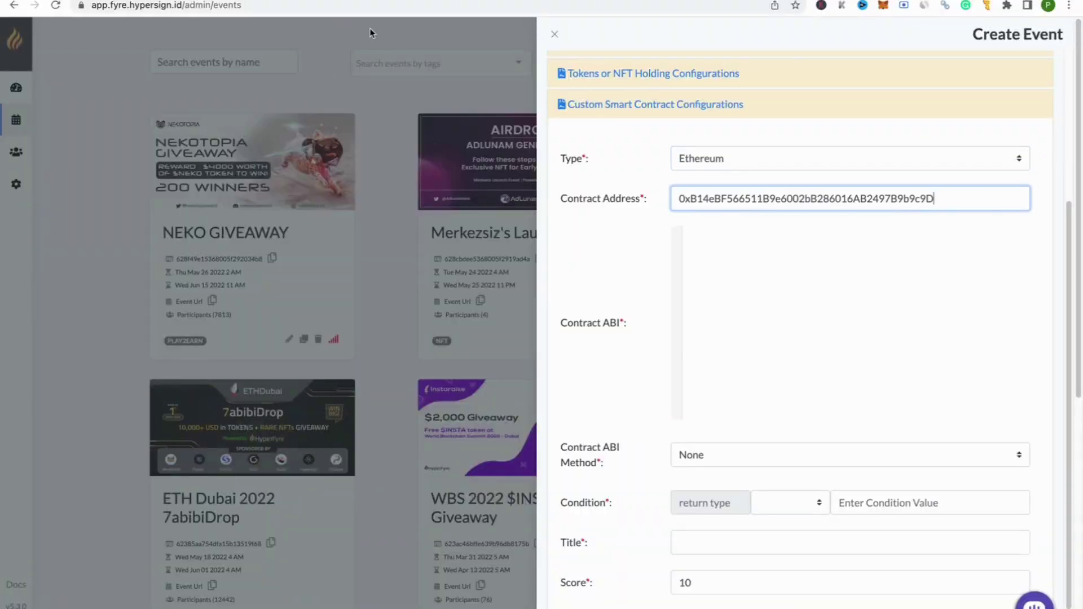
Step: Copy the contract's full ABI from Etherscan's Contract tab into the Contract ABI field
left_click(397, 1)
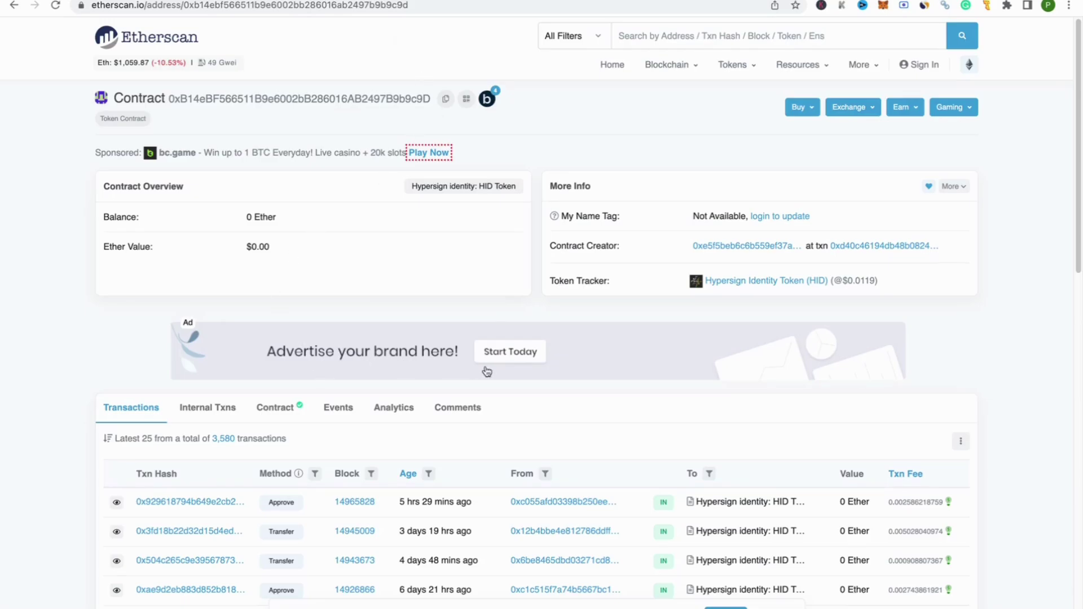
scroll(484, 370, "down", 3)
left_click(273, 319)
scroll(424, 334, "down", 6)
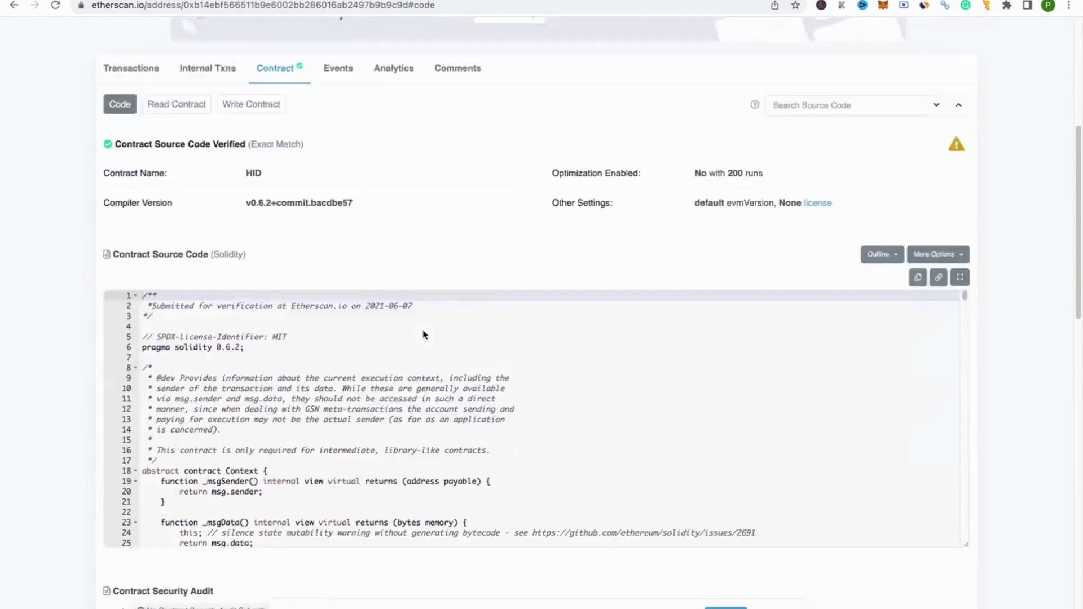
scroll(424, 334, "down", 7)
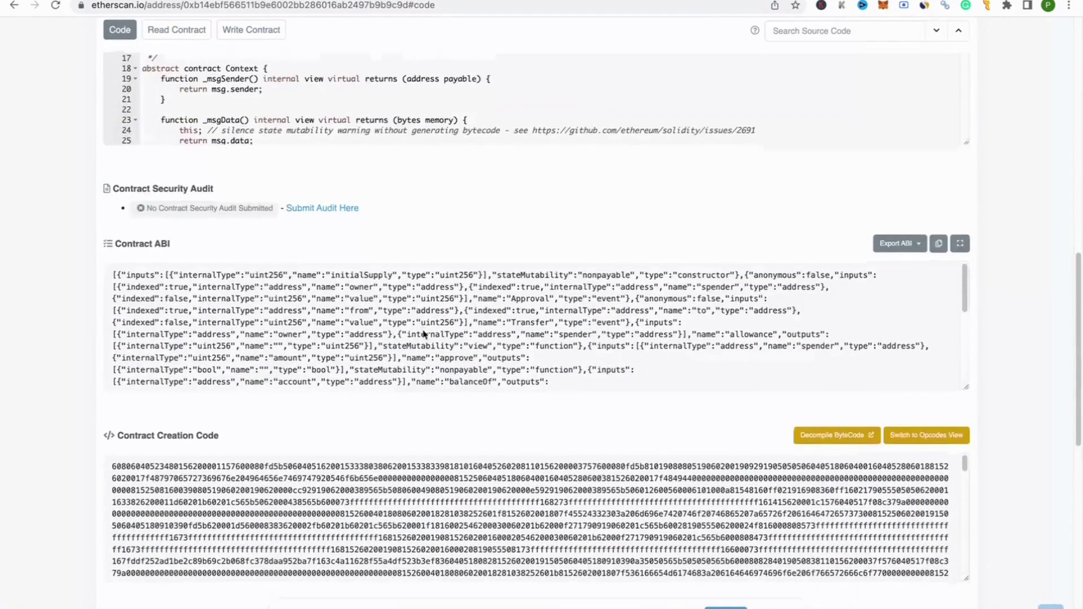
scroll(424, 334, "up", 12)
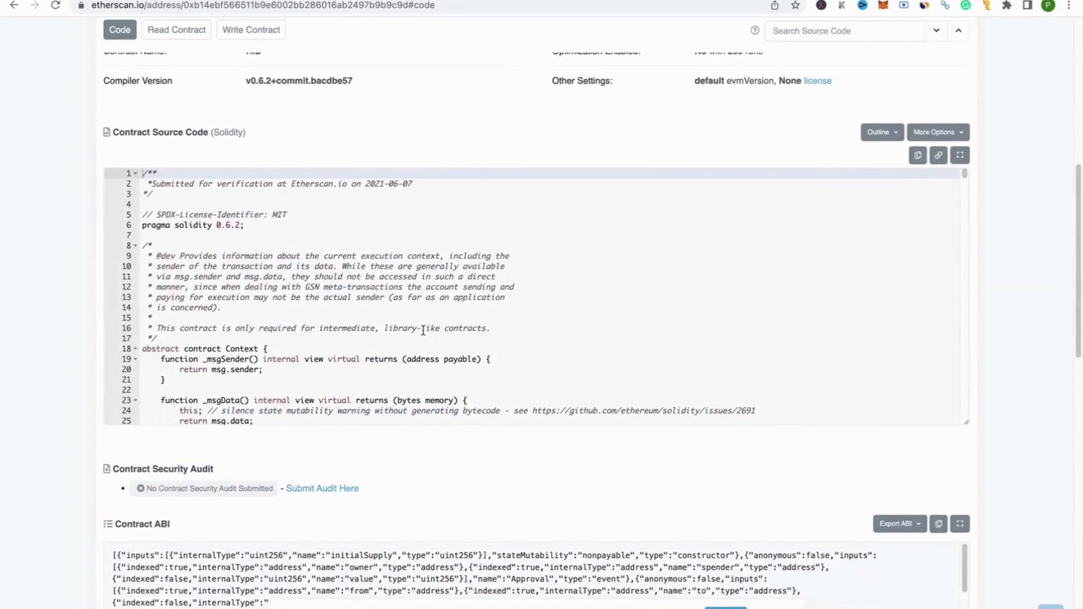
scroll(423, 331, "up", 4)
scroll(423, 331, "down", 6)
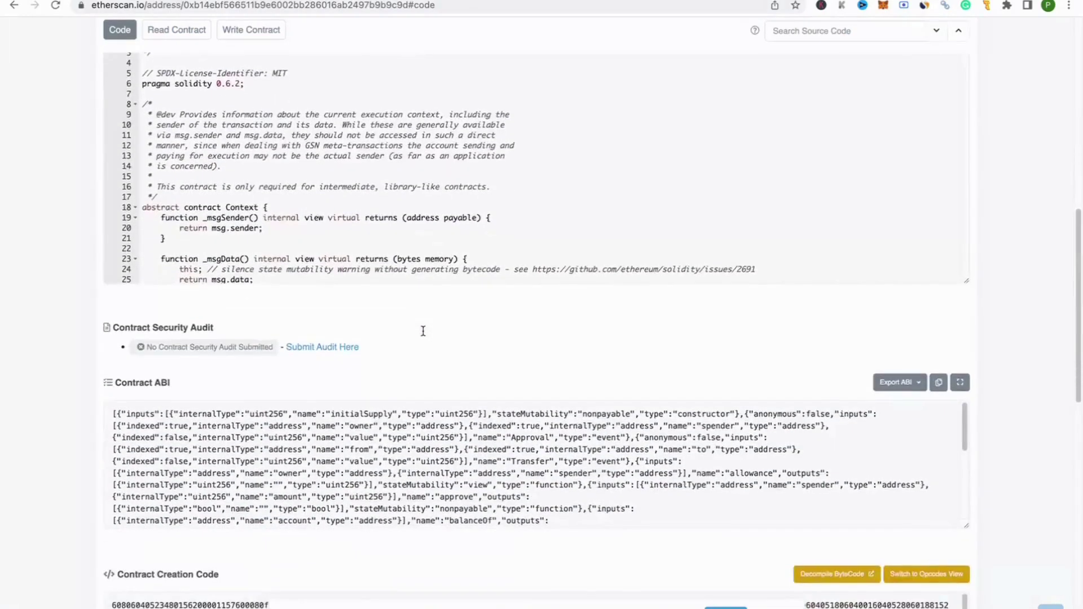
scroll(423, 331, "down", 3)
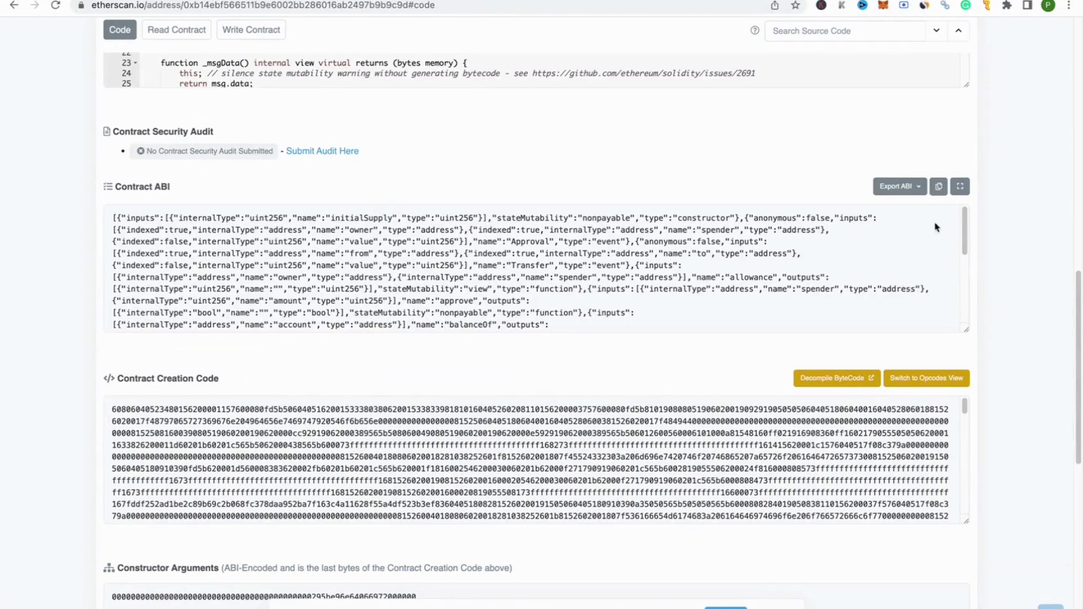
left_click(939, 186)
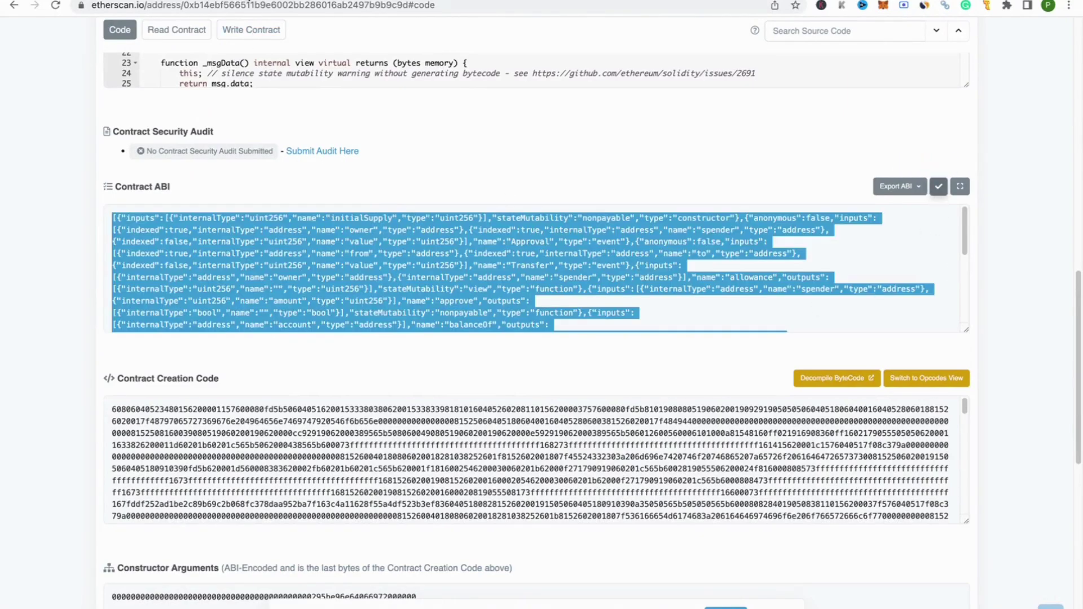
left_click(249, 1)
left_click(795, 312)
key("super+v")
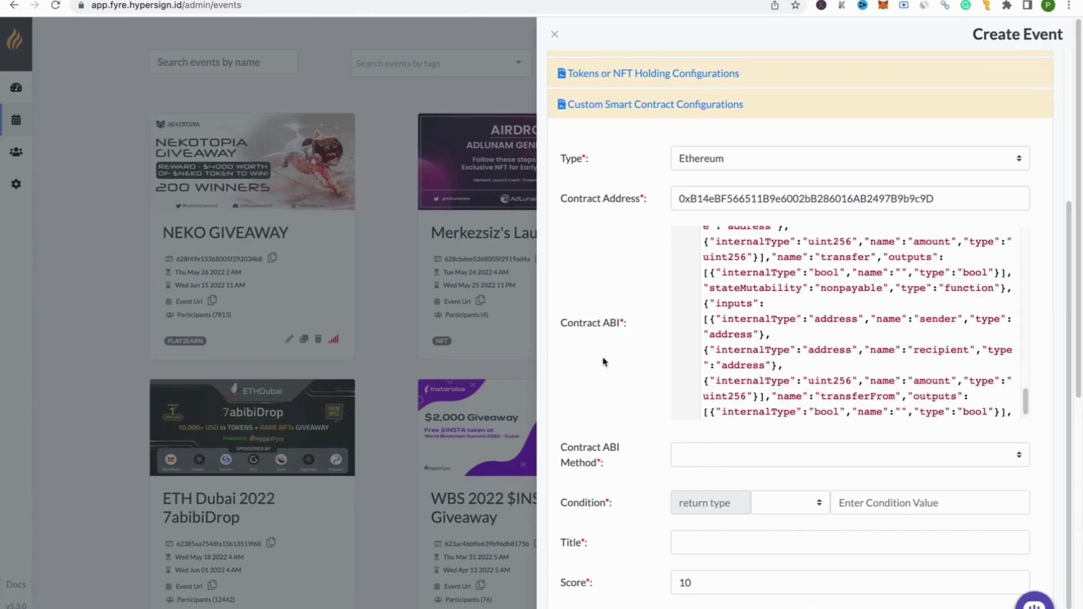
Step: Use the balanceOf(address) method with the condition >= 30000
left_click_drag(568, 323, 652, 325)
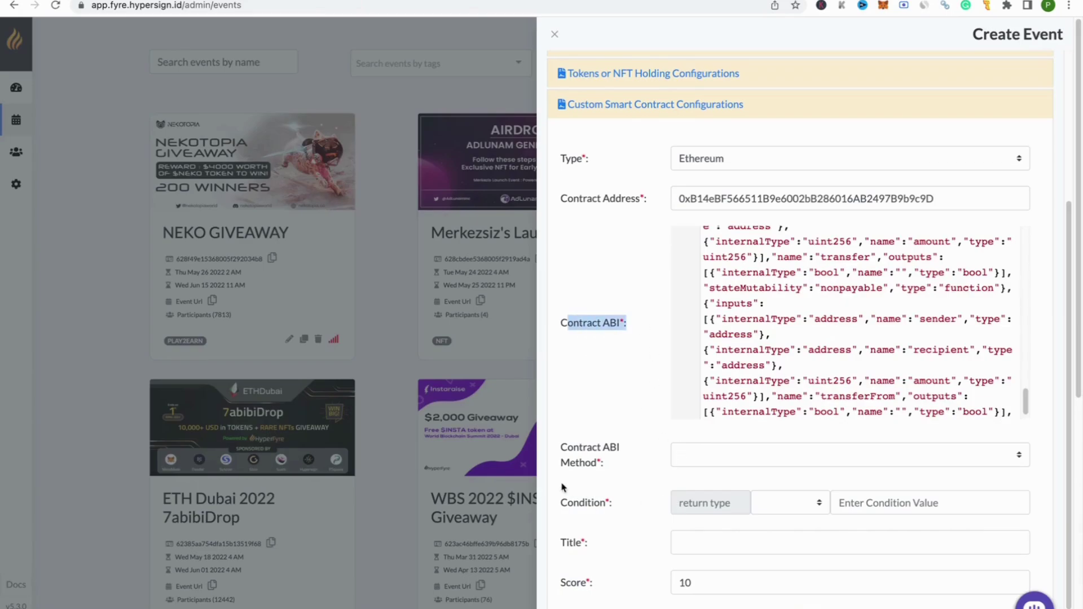
left_click(820, 460)
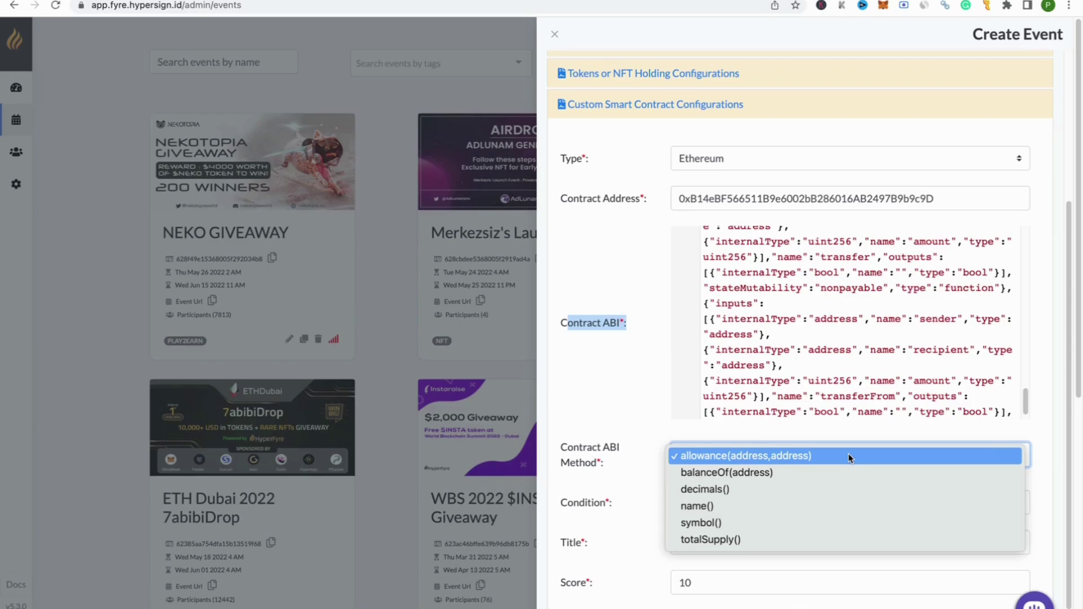
left_click(677, 476)
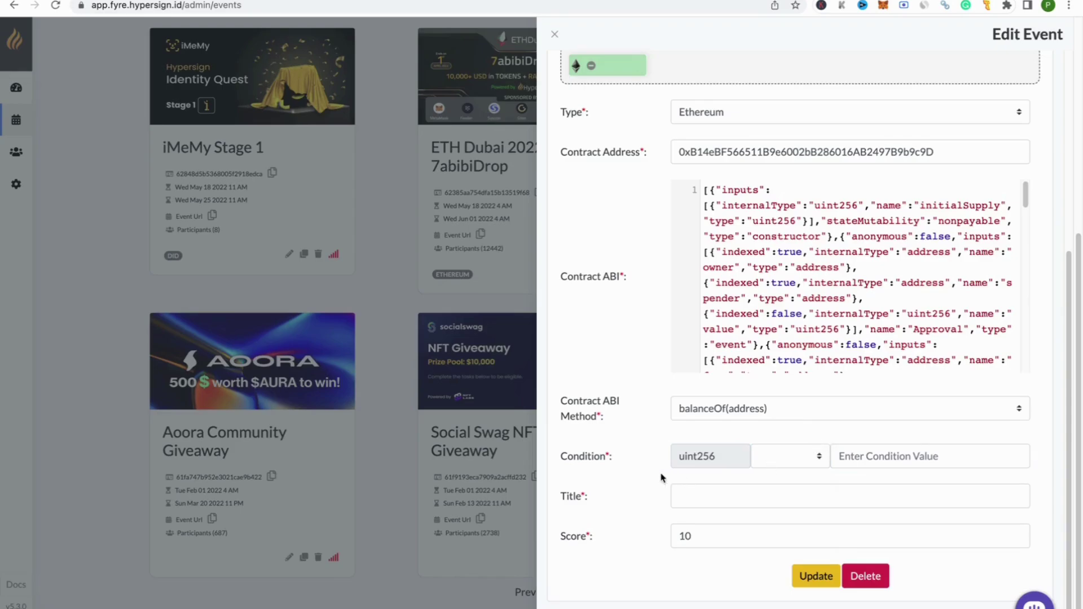
left_click(869, 463)
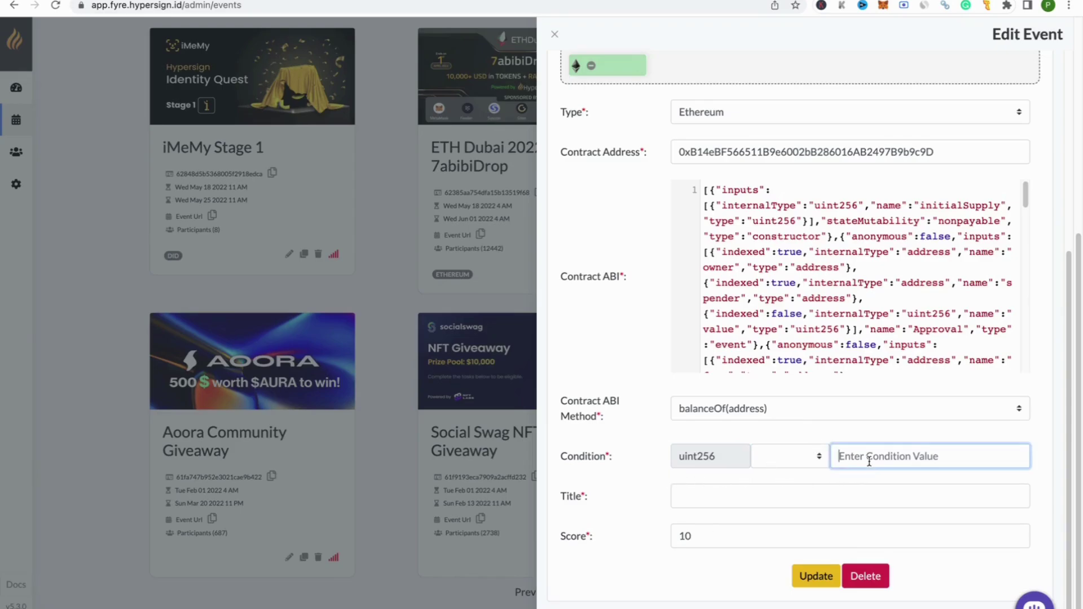
type("30000")
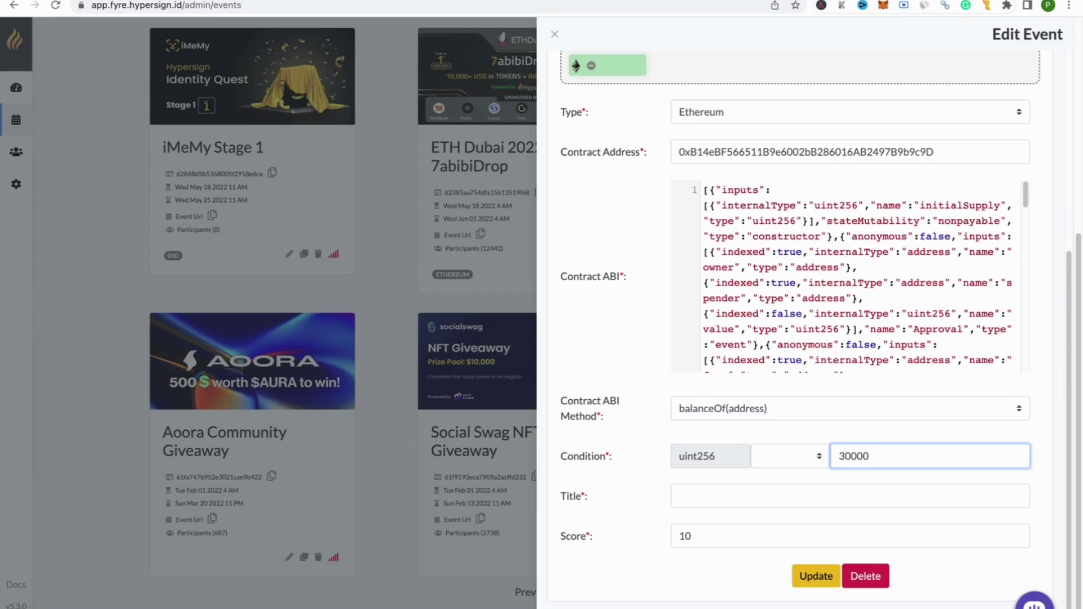
left_click(773, 466)
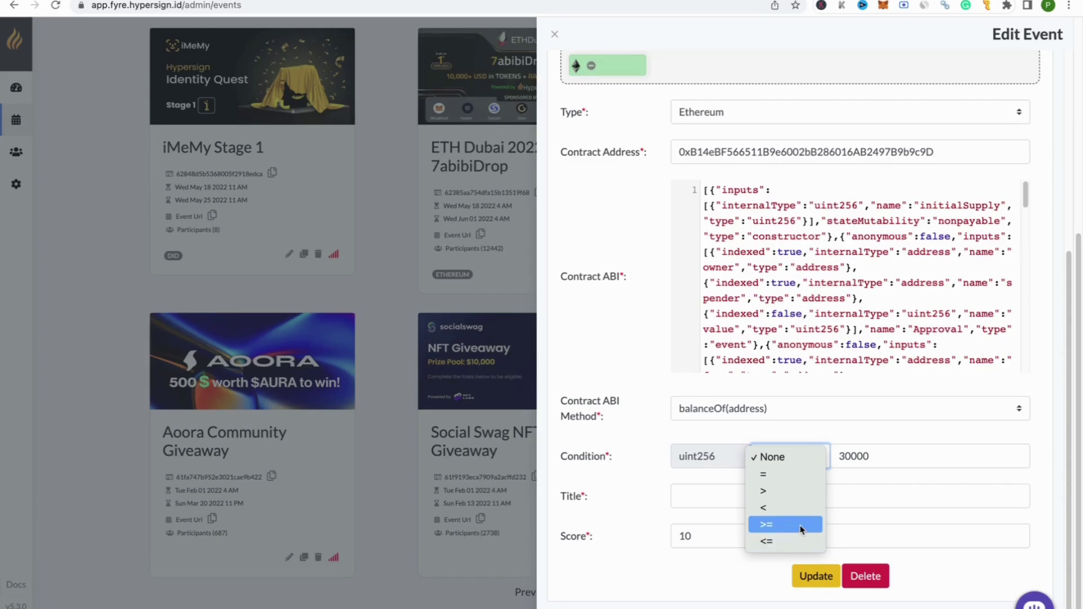
left_click(800, 526)
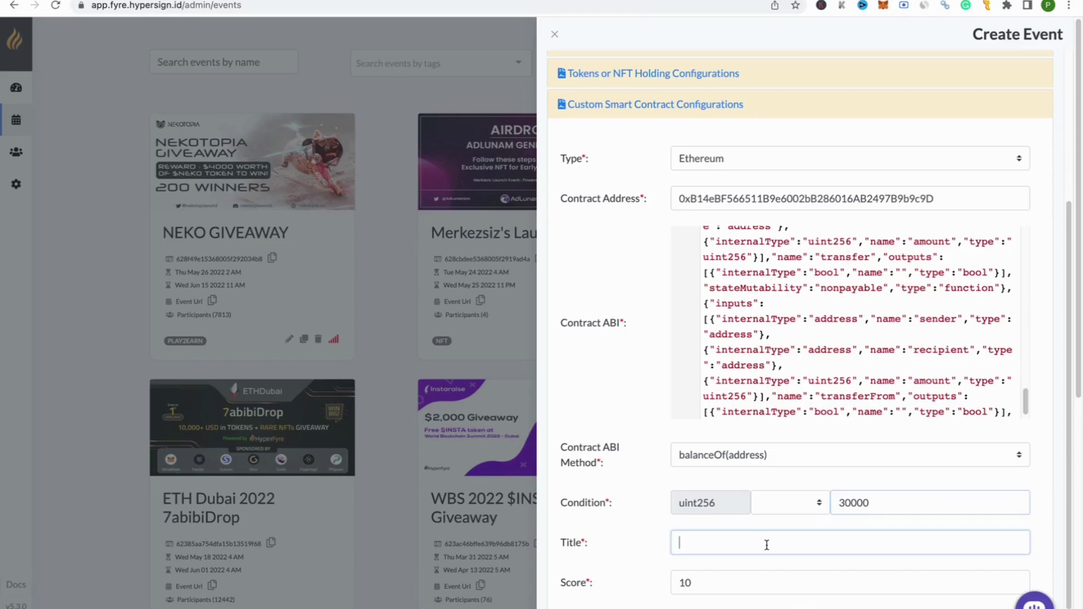
Step: Title the task 'Get extra 50 points for staking 30K $HID or more!…' and give it score 50
left_click(767, 545)
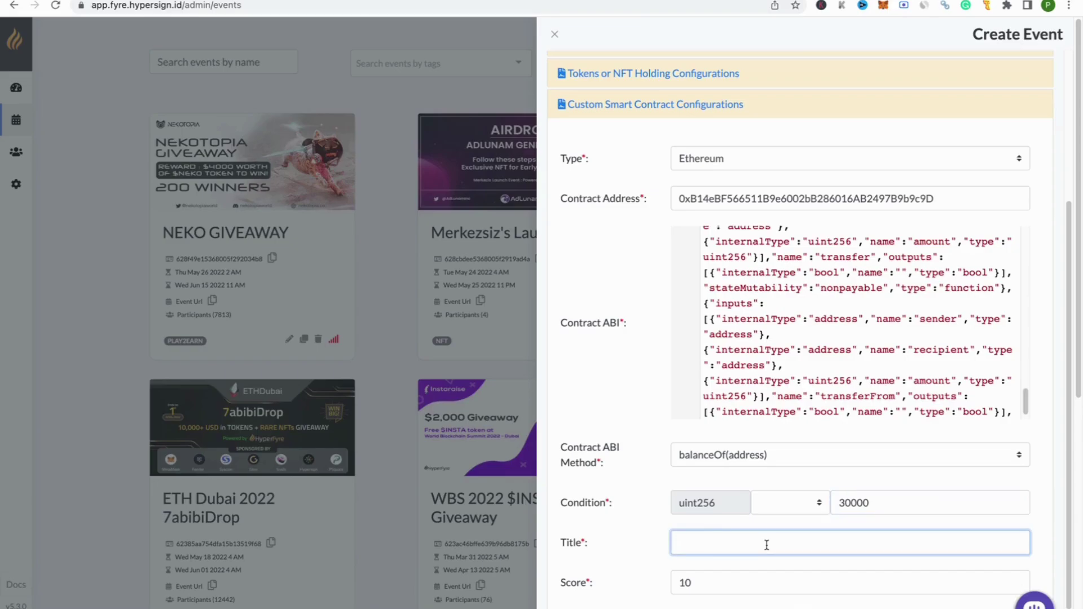
type("Get extra 50 points for staking")
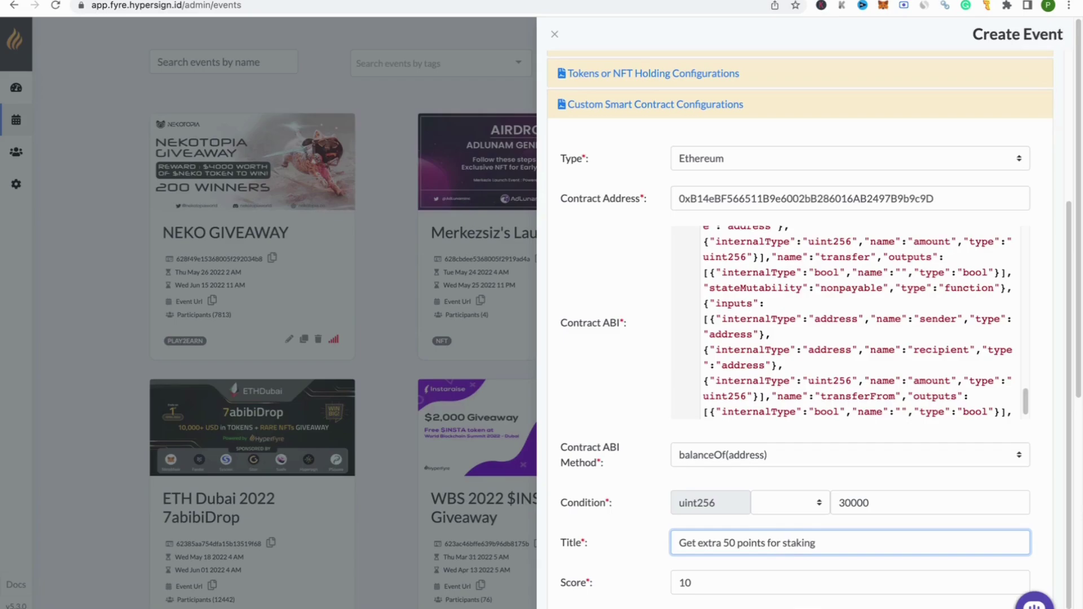
type(" $")
type("30K")
type(" $")
key("BackSpace")
type("$HID OR")
key("BackSpace")
key("BackSpace")
key("BackSpace")
type("ro more")
key("BackSpace")
key("BackSpace")
key("BackSpace")
key("BackSpace")
key("BackSpace")
key("BackSpace")
key("BackSpace")
type("ore")
key("BackSpace")
type("o more!, bver")
key("BackSpace")
key("BackSpace")
key("BackSpace")
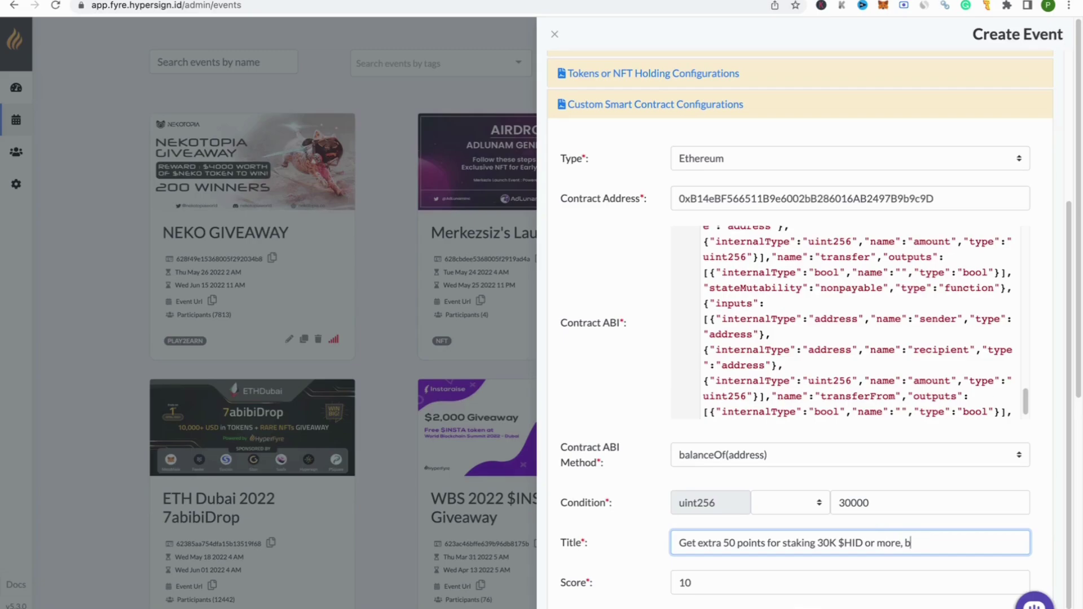
type("verify by clicking on the Met")
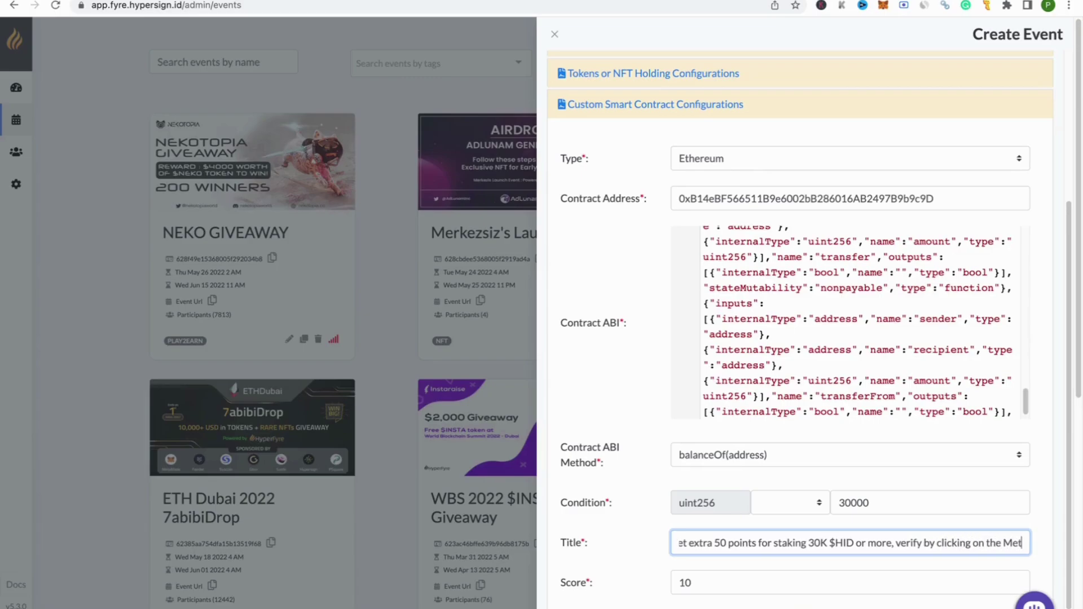
type("amask incon")
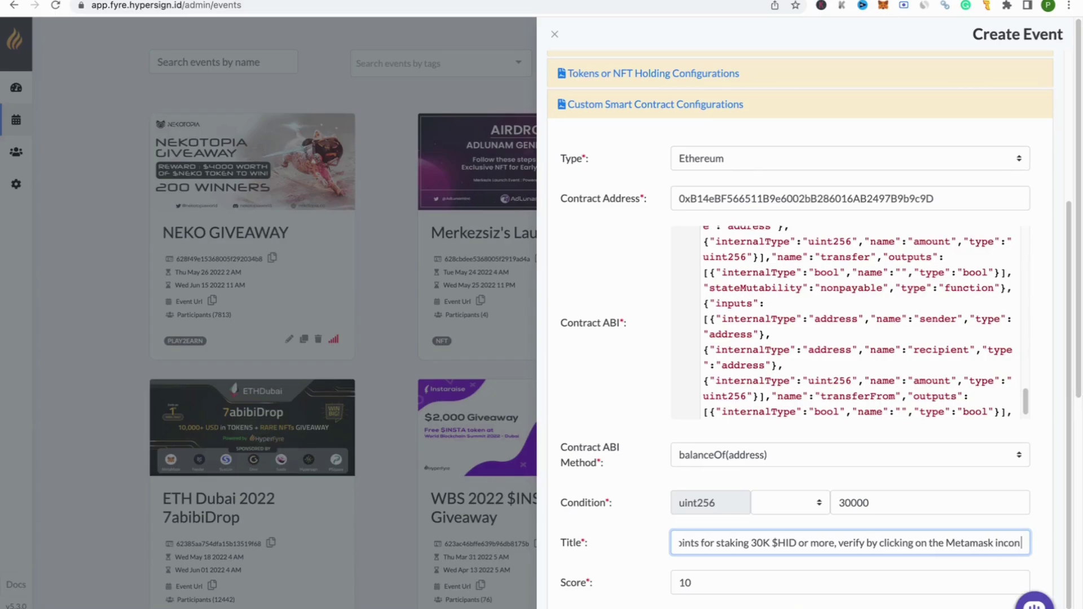
type(" below!")
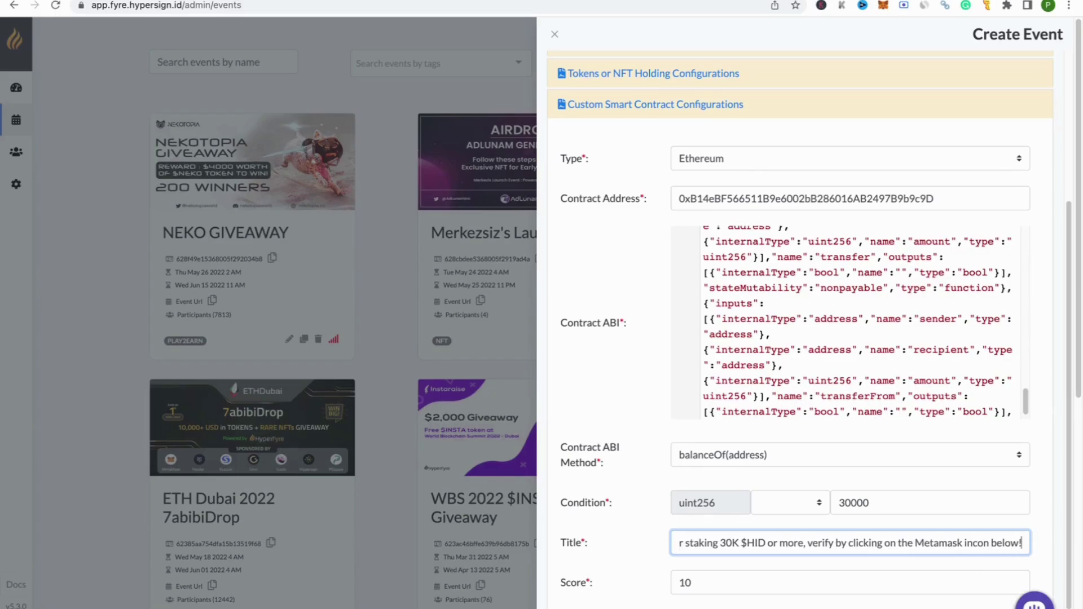
key("Tab")
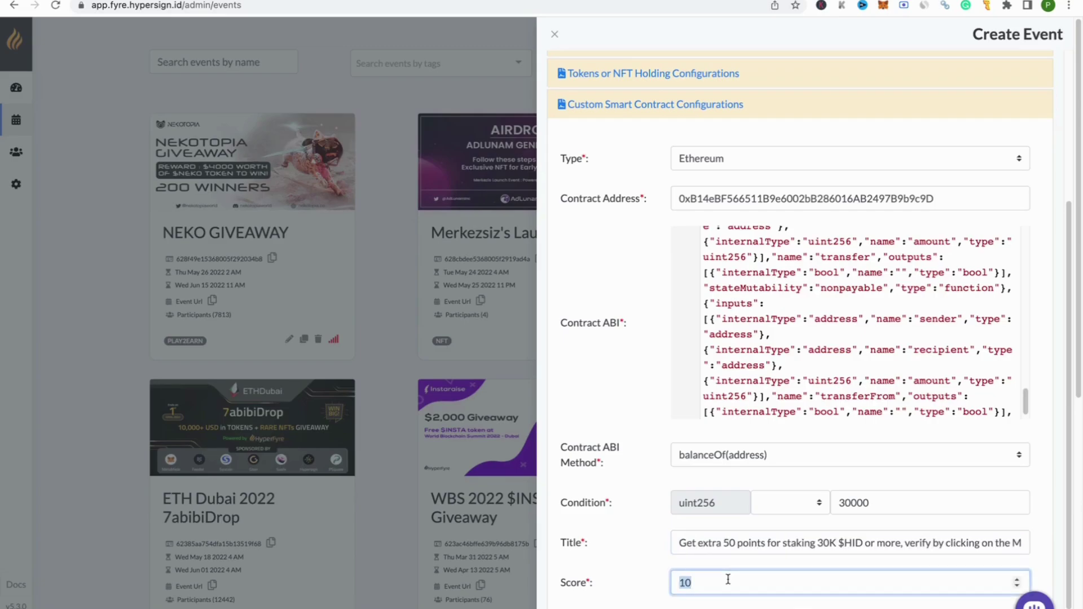
type("50")
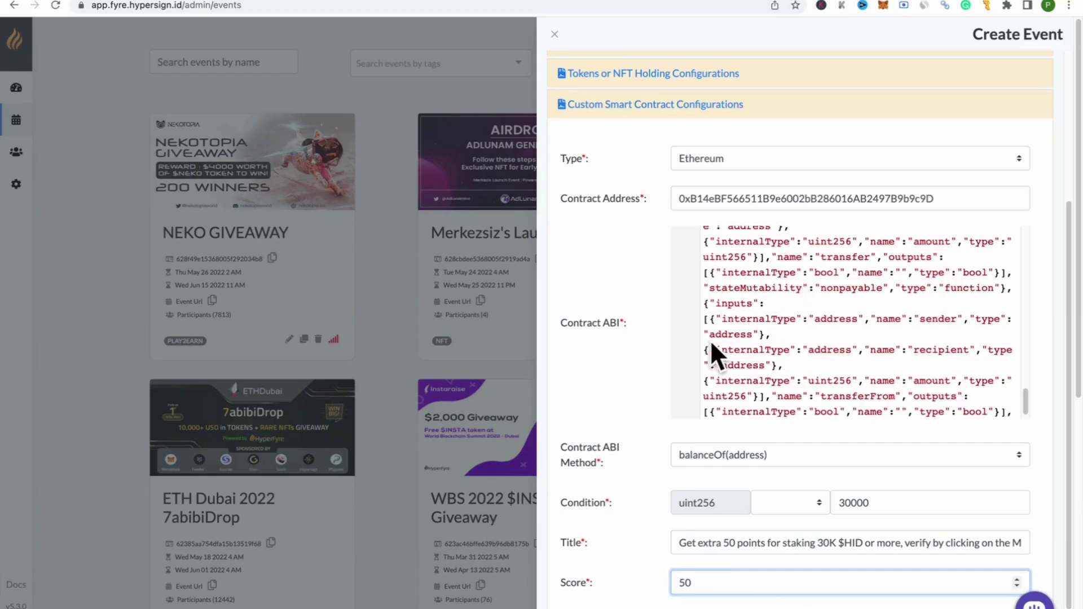
Step: Add the staking task, then order actions: Polygon wallet, HODLing, staking, Avalanche wallet last
key("Return")
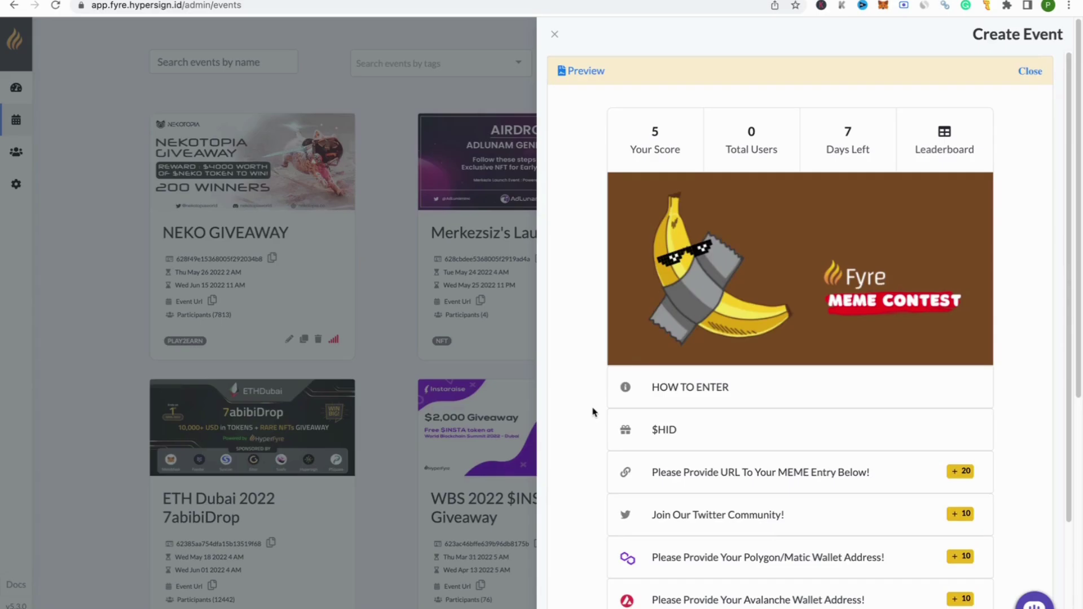
scroll(594, 419, "down", 3)
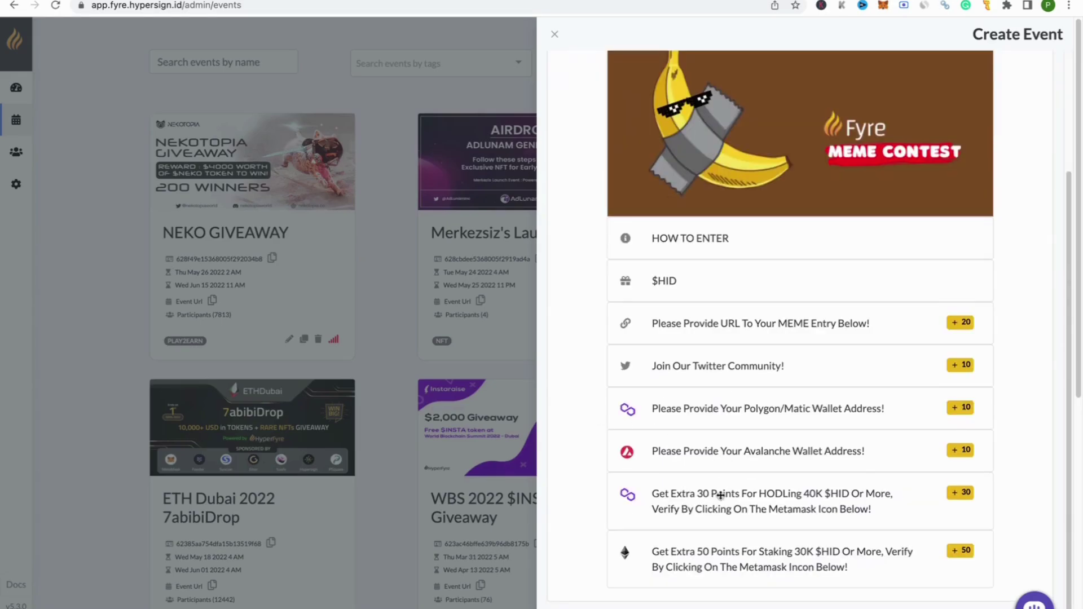
left_click_drag(740, 496, 740, 415)
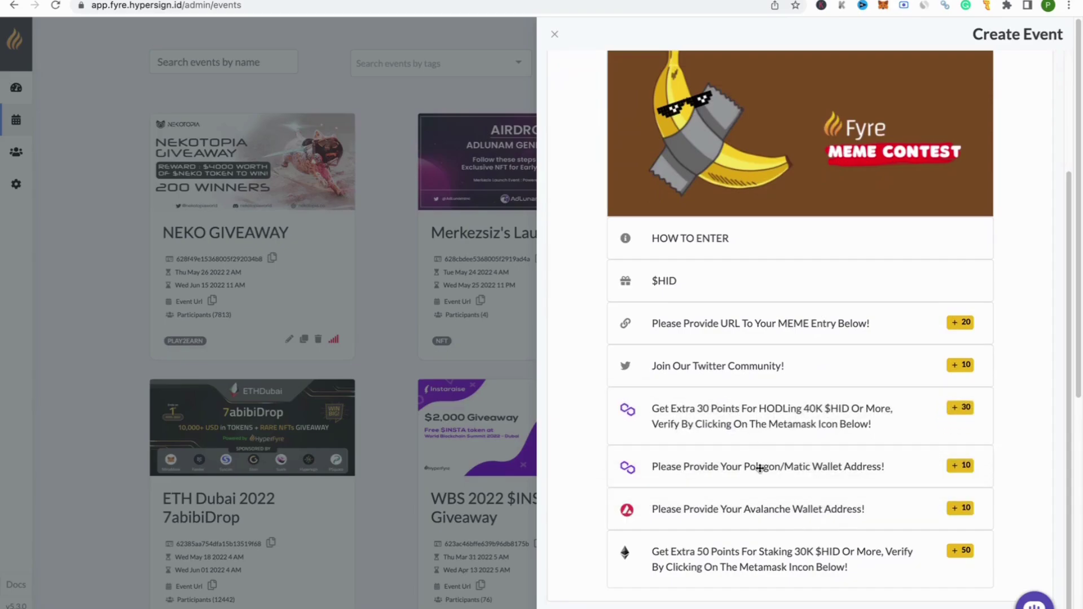
left_click_drag(761, 467, 769, 542)
left_click_drag(752, 450, 770, 532)
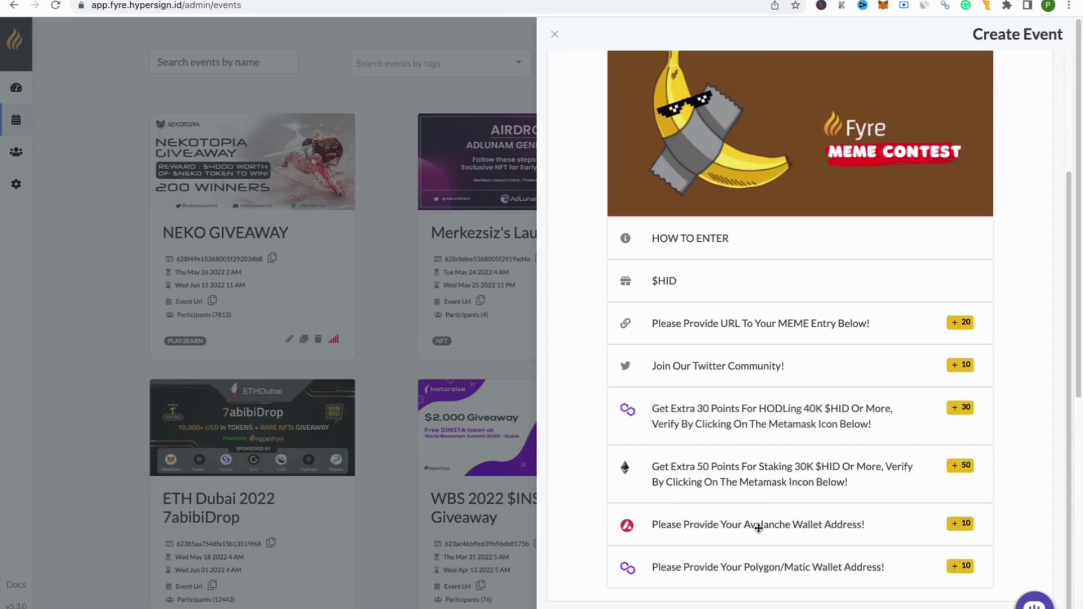
left_click_drag(717, 568, 697, 400)
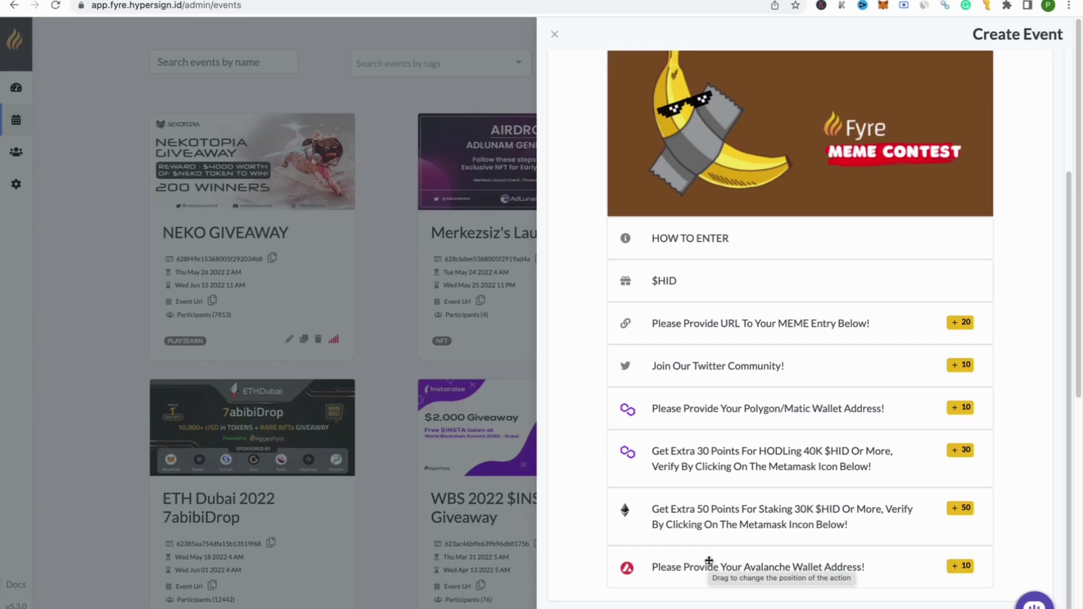
Step: Create the Fyre MEME Contest event from the finished form
left_click(709, 608)
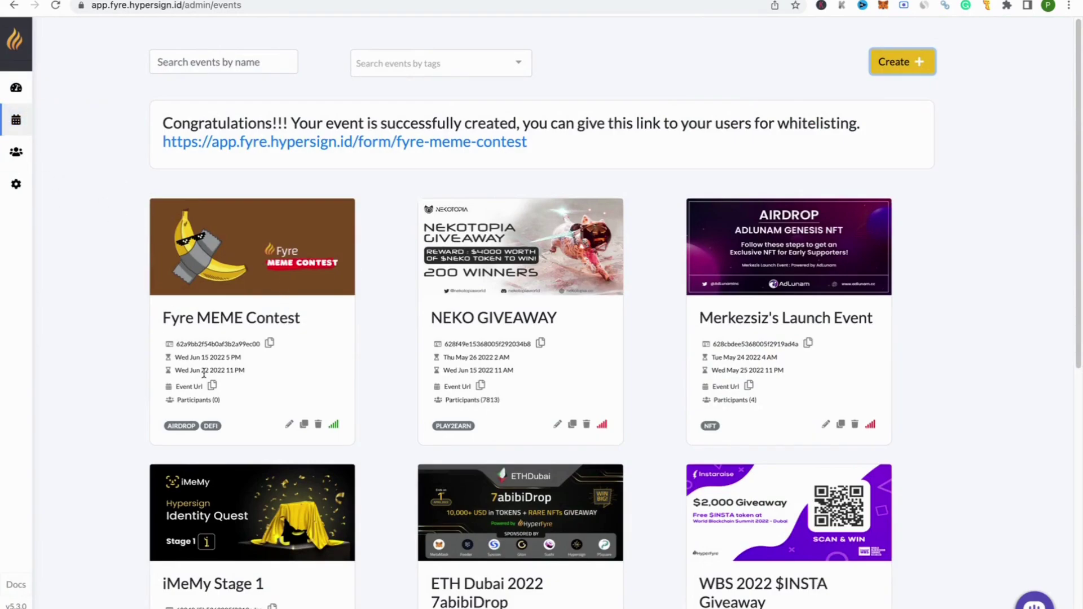
left_click_drag(165, 315, 304, 328)
scroll(271, 326, "down", 2)
Step: Copy the new event's form link from its card in the events list
left_click(240, 275)
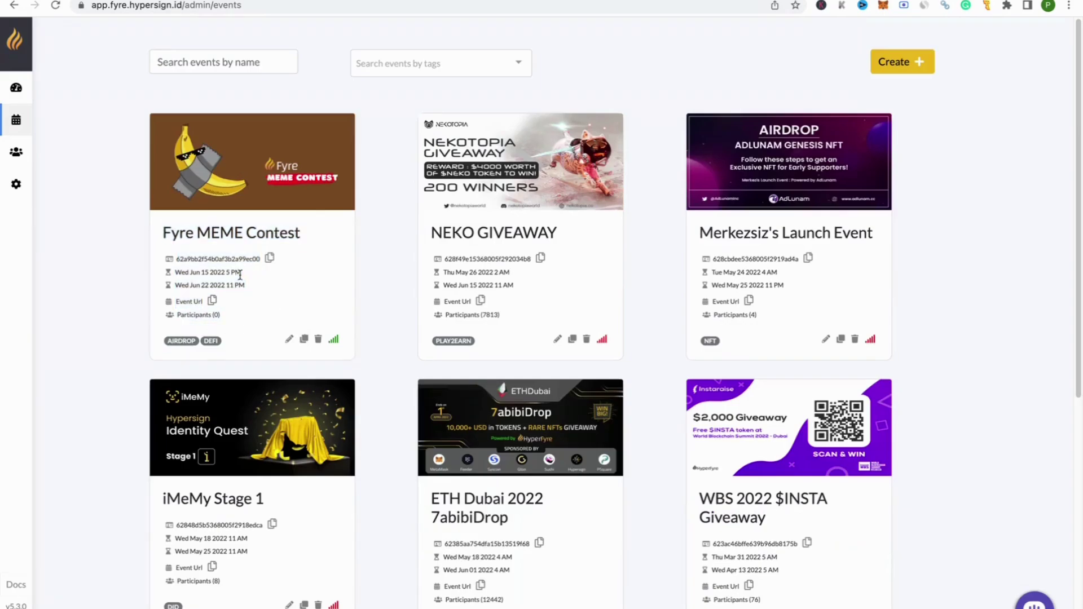
left_click_drag(172, 233, 301, 235)
mouse_move(175, 259)
left_mouse_down()
mouse_move(260, 260)
mouse_move(249, 273)
mouse_move(167, 274)
left_mouse_up()
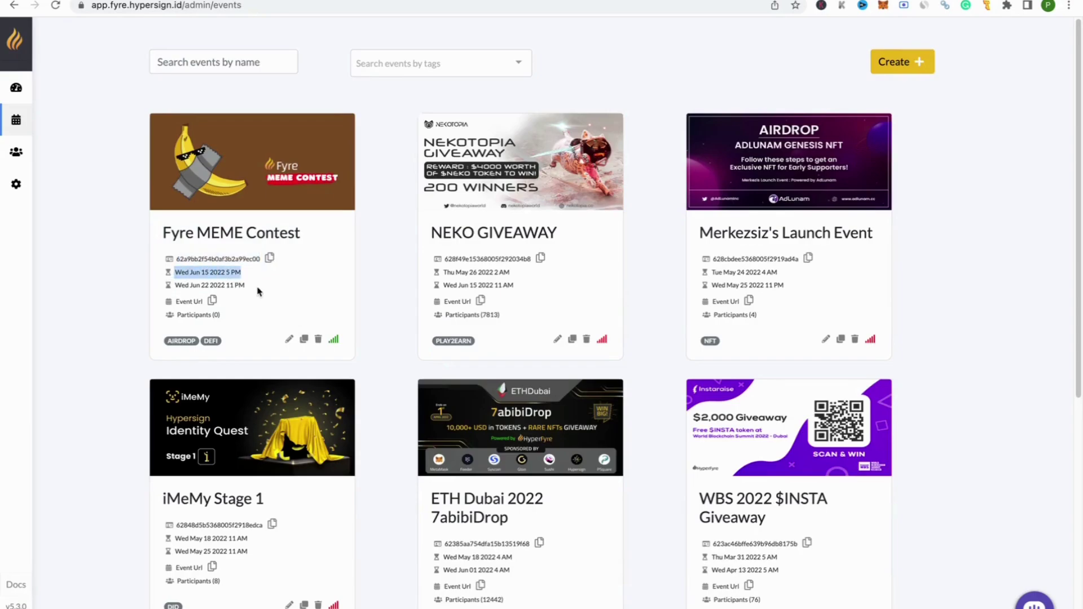
left_click_drag(257, 290, 169, 288)
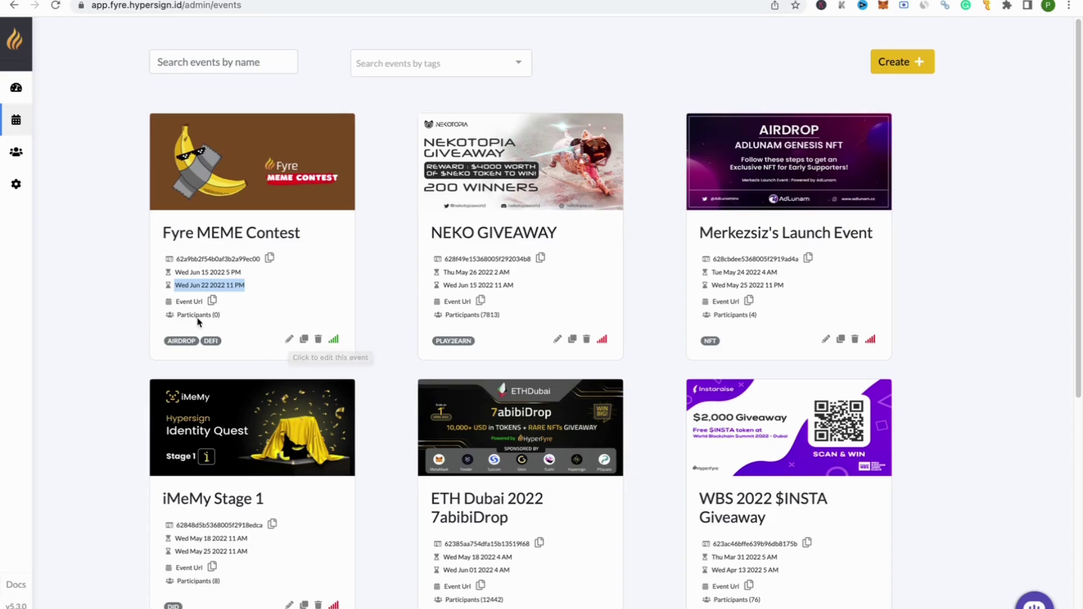
left_click(207, 304)
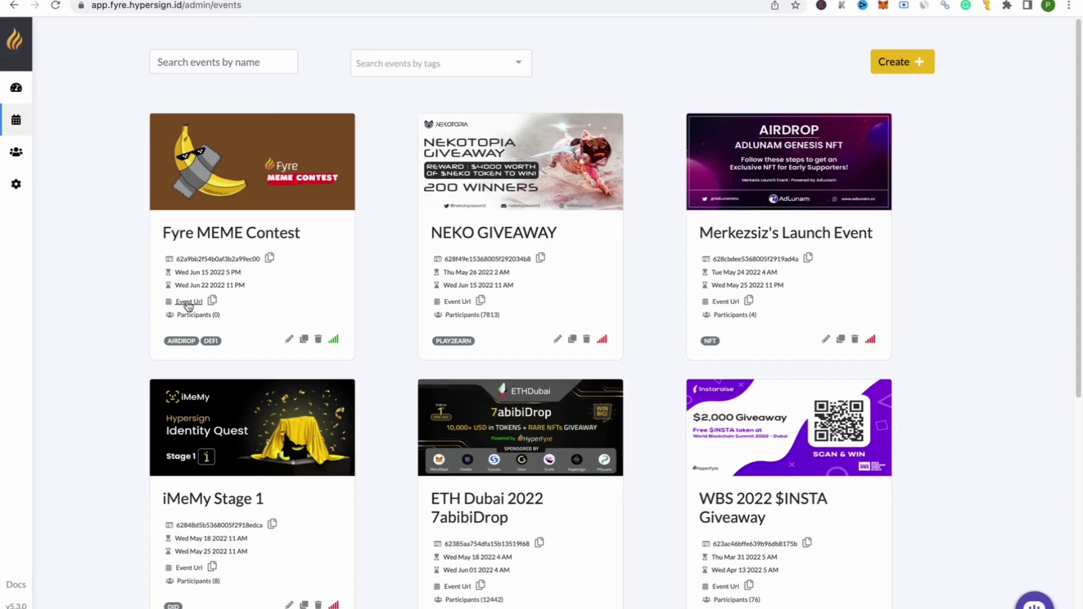
left_click(212, 301)
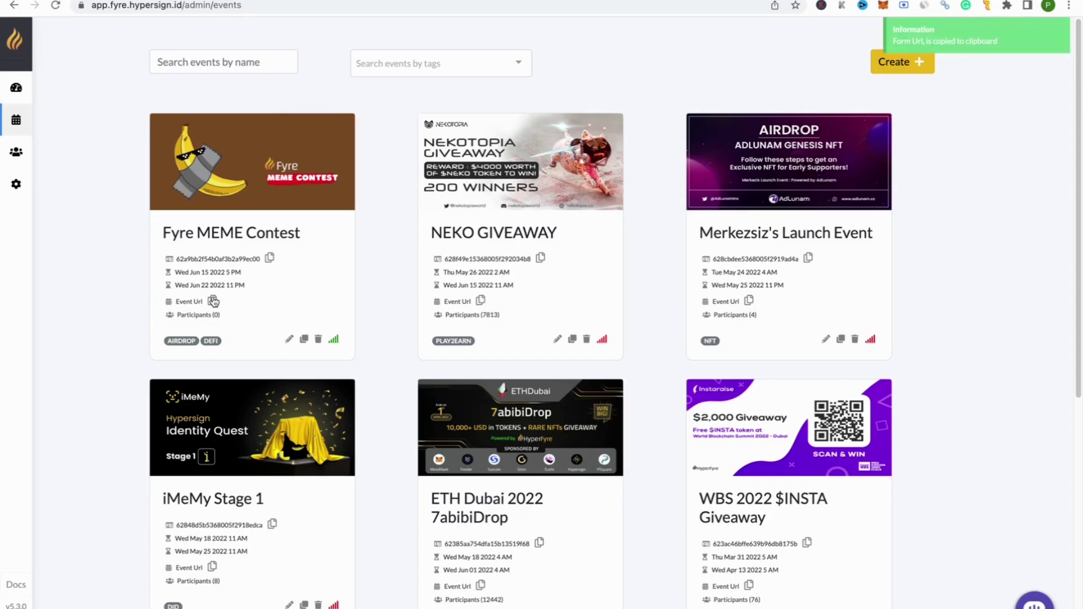
Step: Load the copied contest form link in a new tab and review its score, user, days-left counts and leaderboard
key("ctrl+t")
key("ctrl+v")
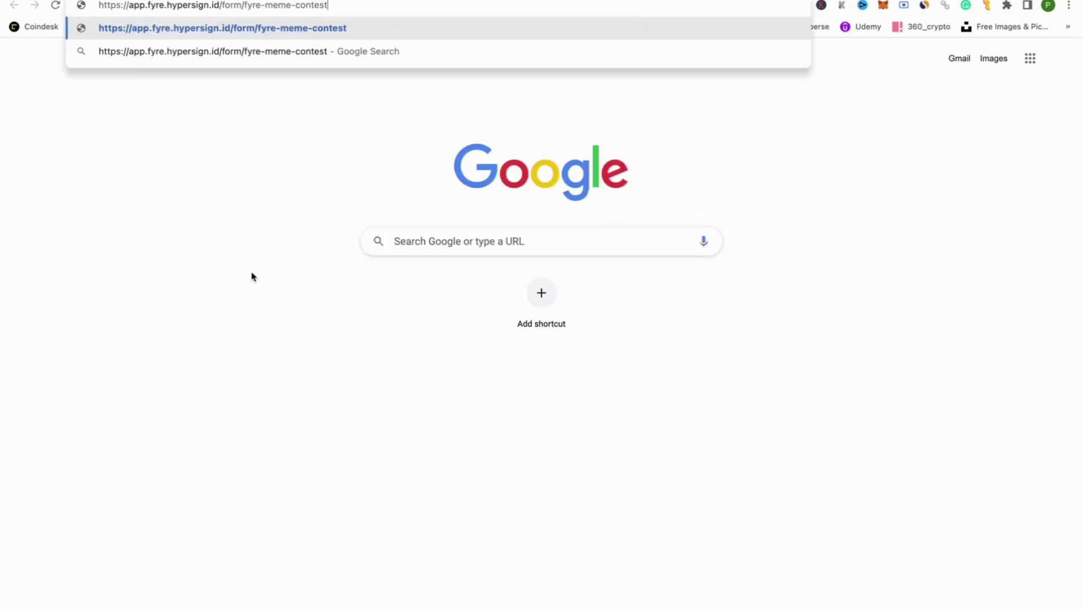
key("Return")
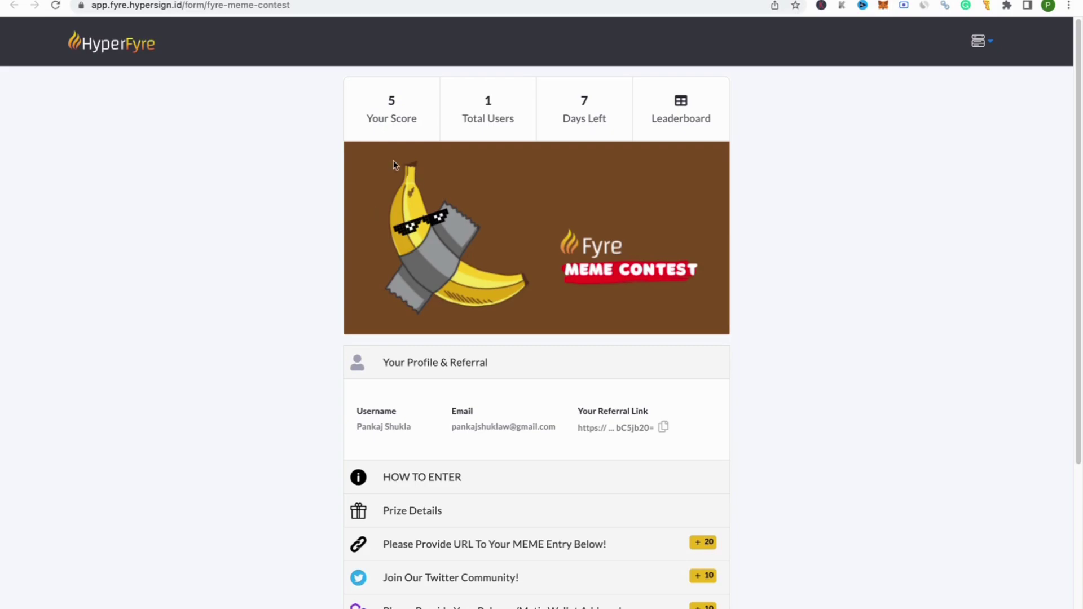
left_click_drag(385, 98, 416, 130)
left_click_drag(483, 100, 519, 139)
left_click_drag(572, 96, 610, 132)
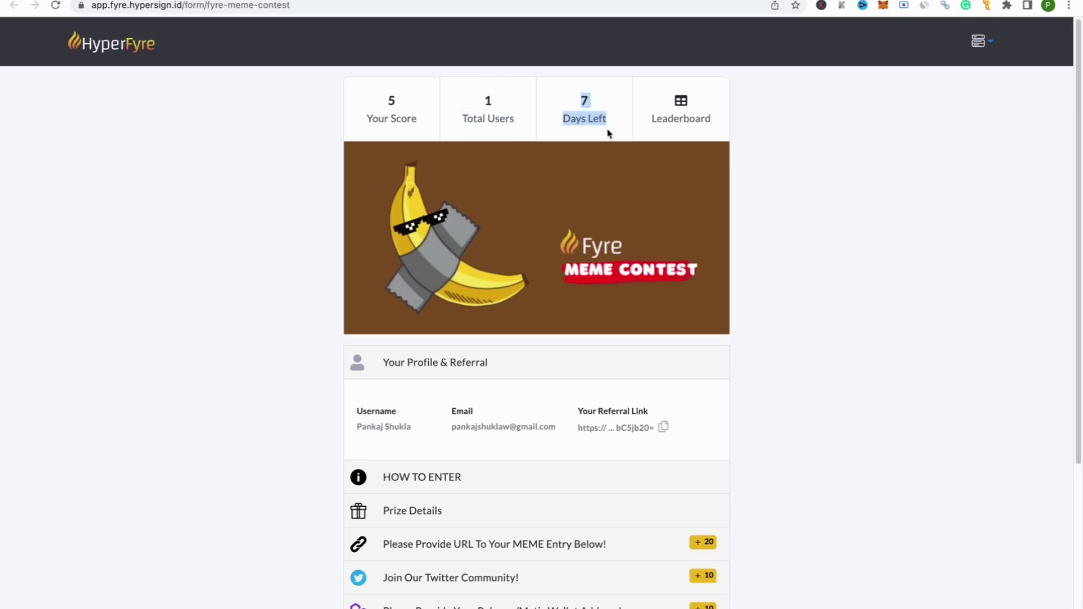
left_click(668, 111)
left_click(668, 108)
Step: Expand the HOW TO ENTER instructions and the Prize Details ($HID, 10 winners, 100 each)
scroll(798, 370, "down", 1)
left_click_drag(518, 219, 885, 319)
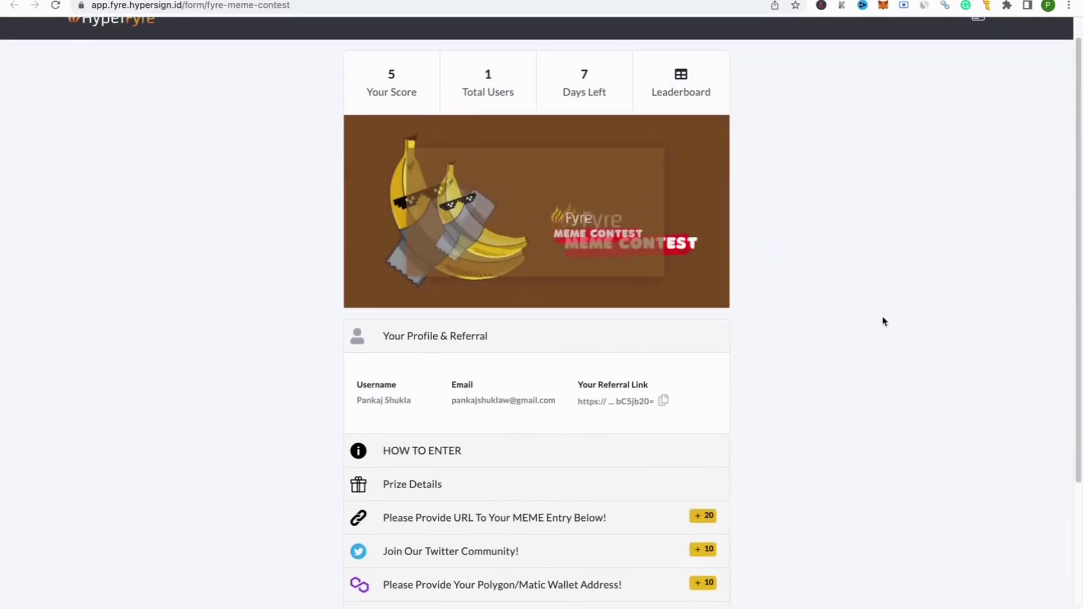
scroll(875, 322, "down", 4)
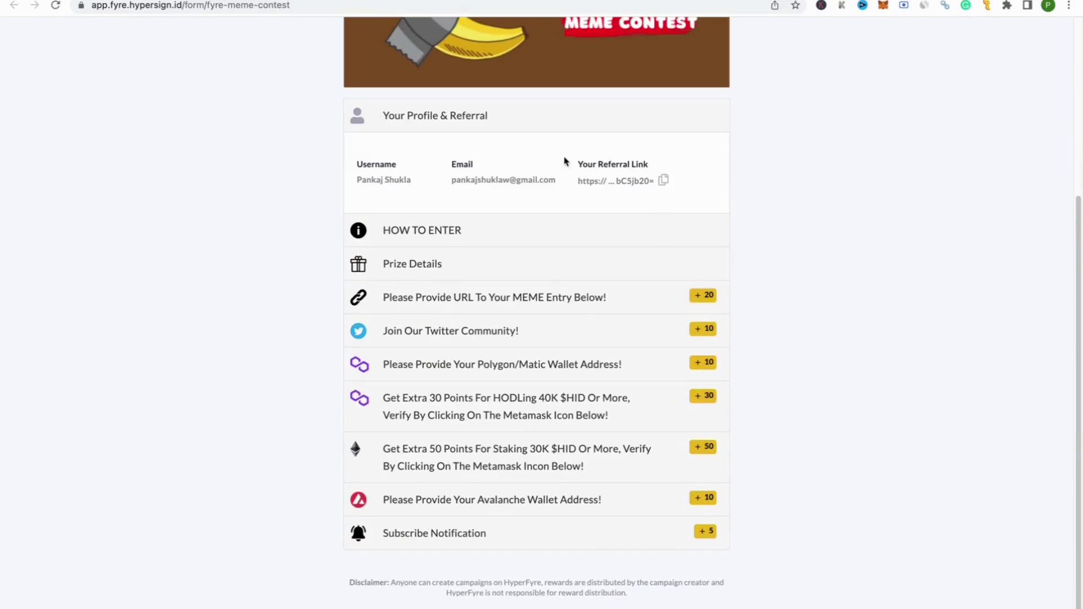
left_click_drag(574, 168, 664, 175)
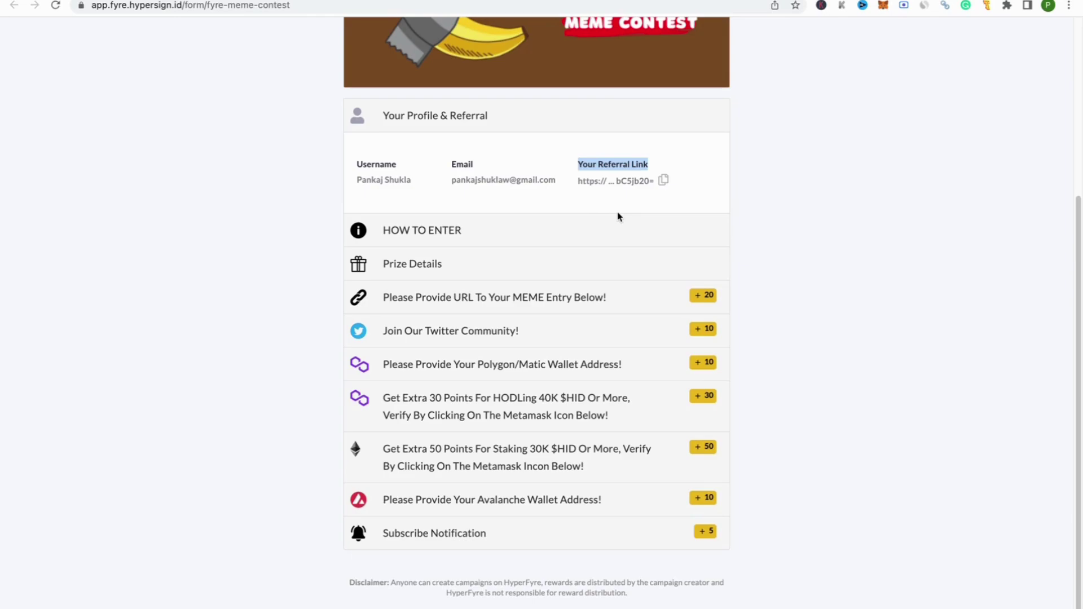
left_click(546, 240)
scroll(548, 274, "down", 1)
scroll(548, 274, "down", 3)
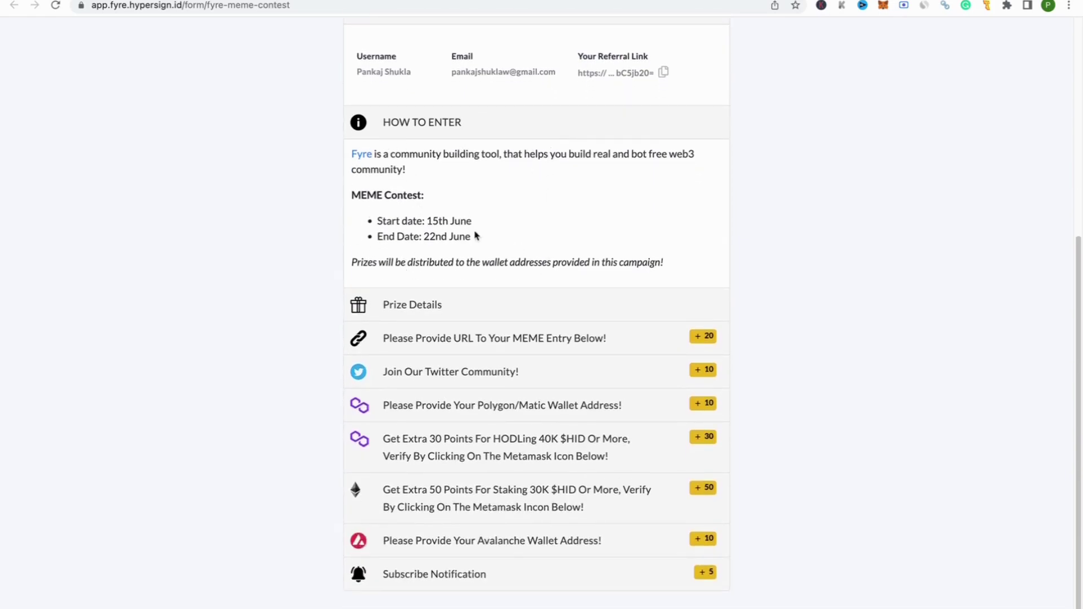
left_click_drag(487, 244, 328, 189)
left_click(503, 234)
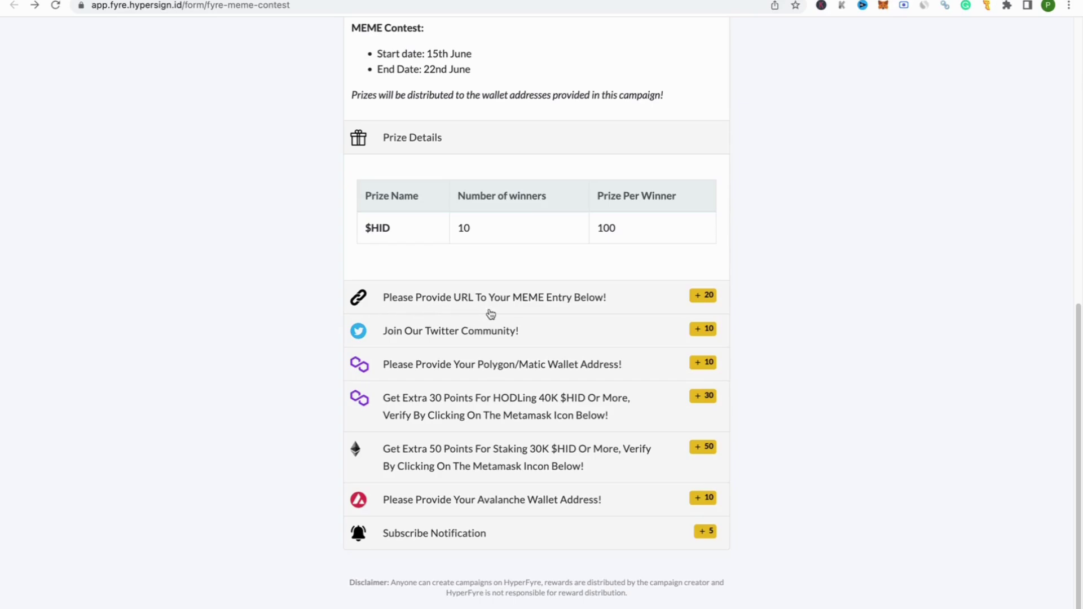
Step: Open the meme entry URL task and close it again without submitting
left_click(604, 313)
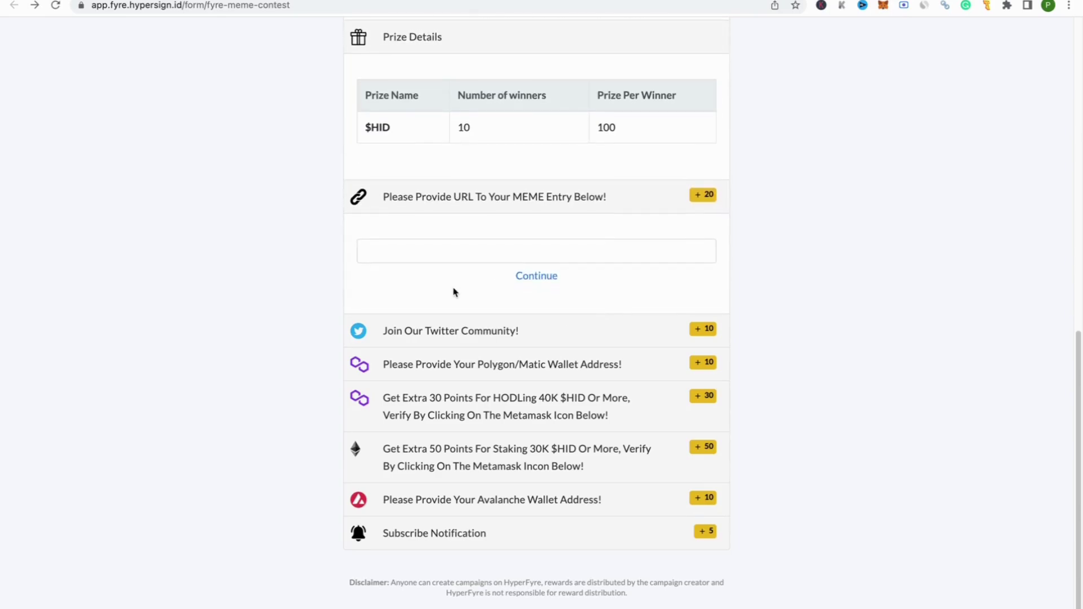
left_click(453, 250)
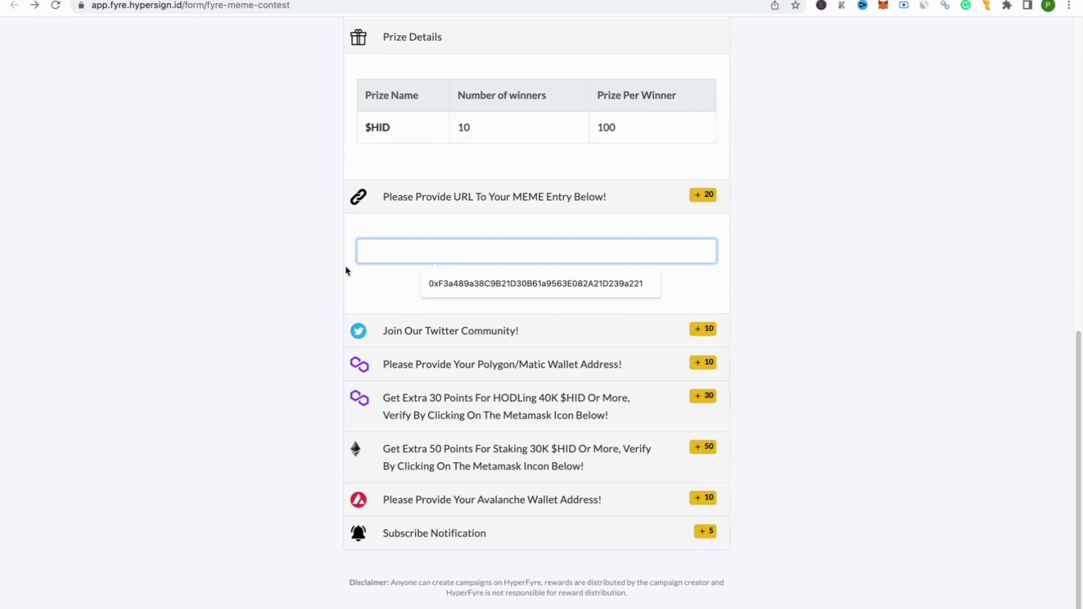
left_click(377, 293)
left_click(596, 209)
left_click(465, 329)
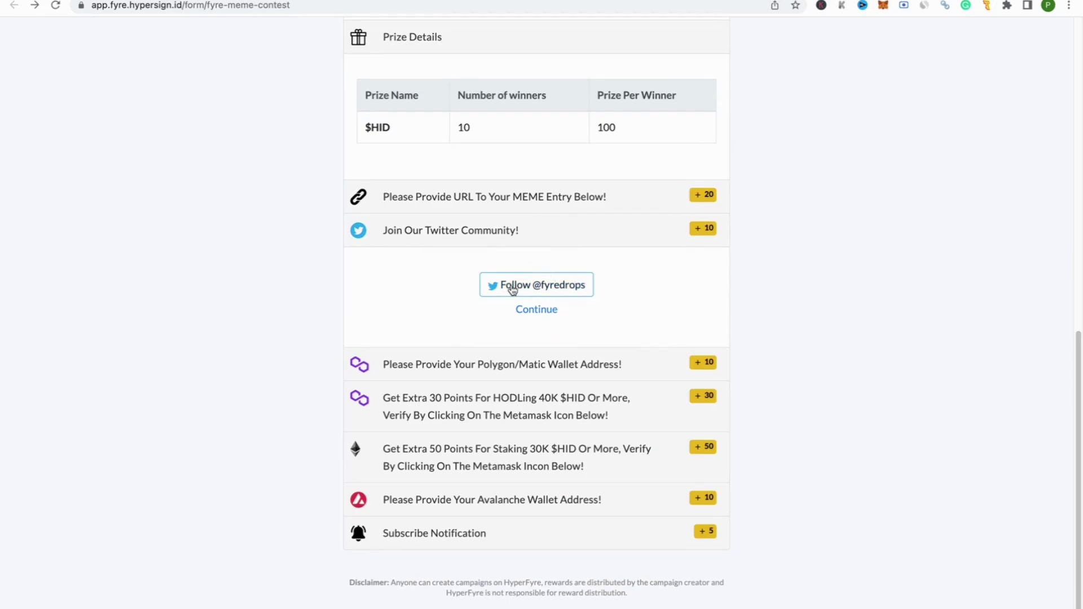
left_click(557, 291)
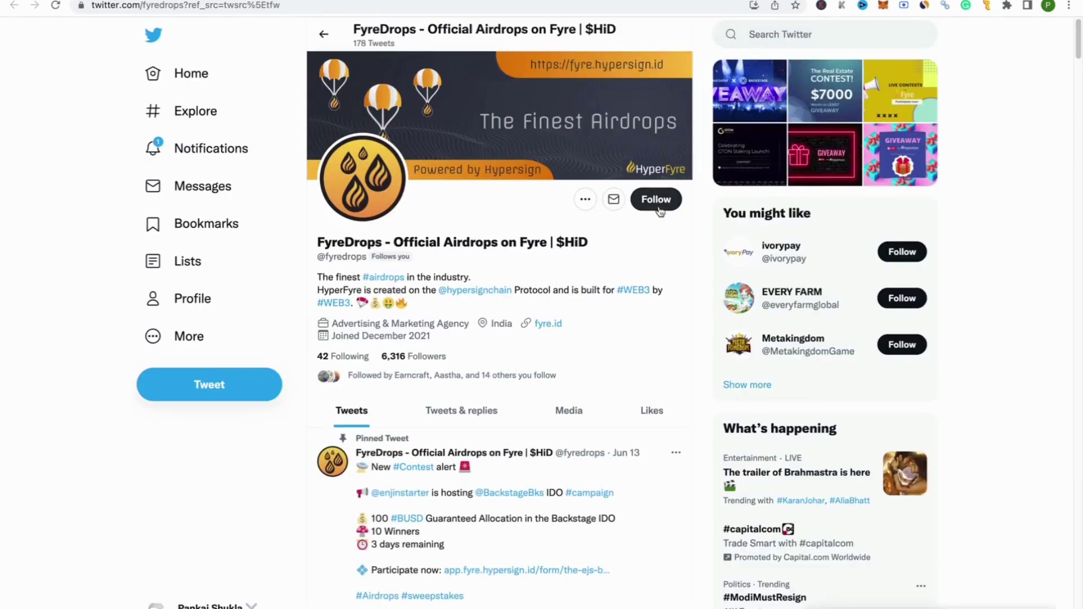
left_click(265, 1)
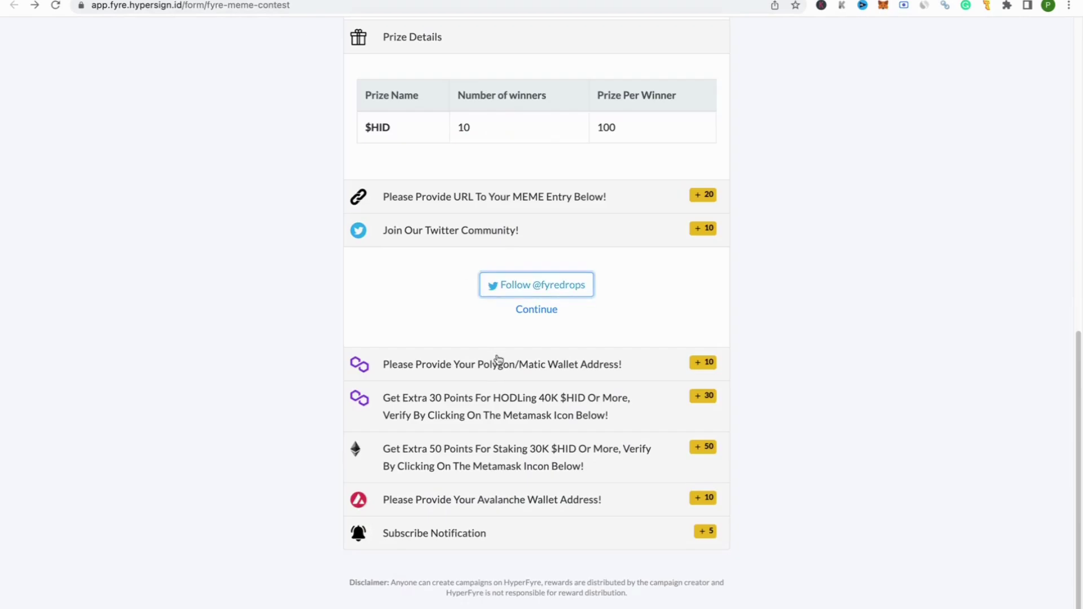
left_click(547, 310)
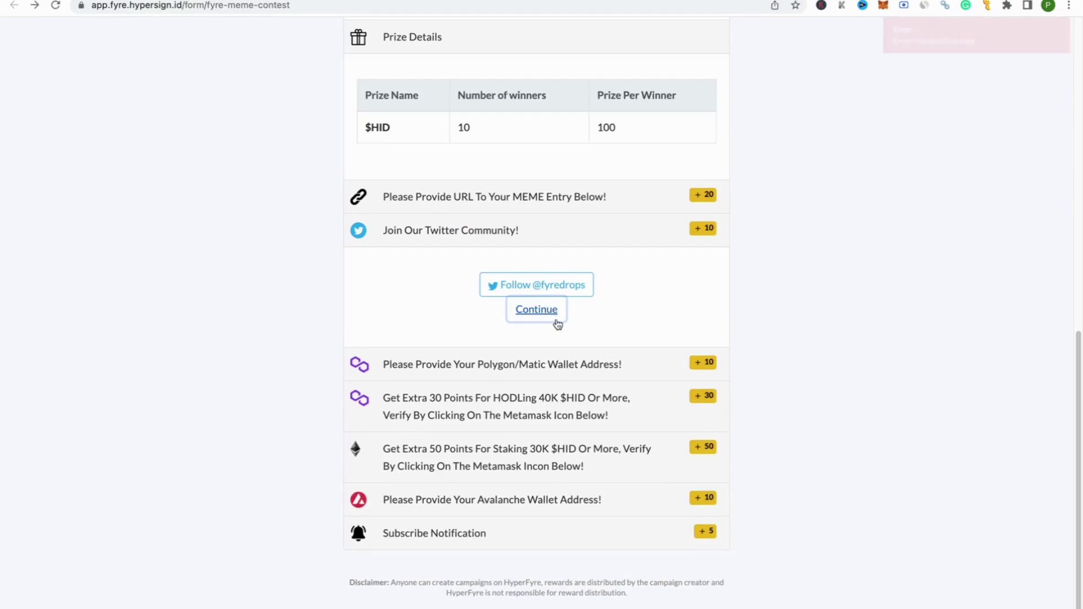
left_click_drag(1000, 47, 925, 44)
left_click(884, 50)
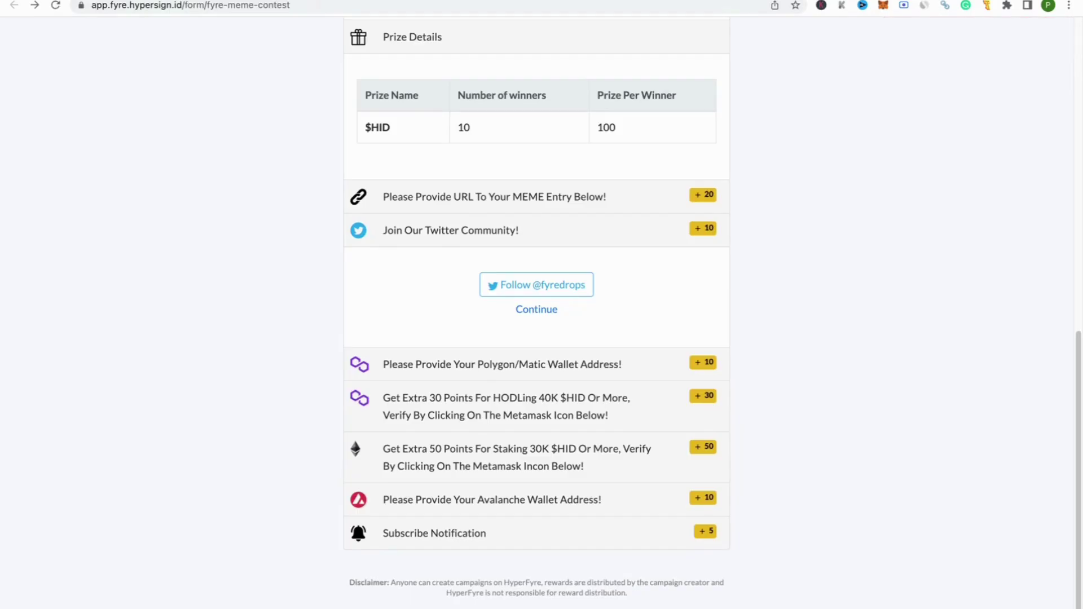
left_click(491, 0)
left_click(659, 206)
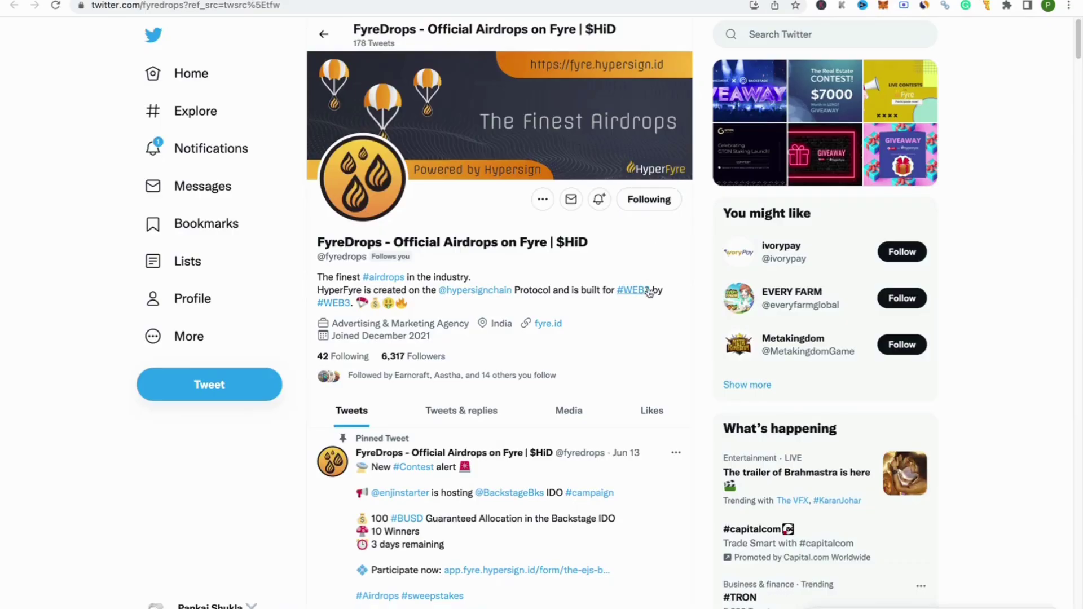
left_click(311, 0)
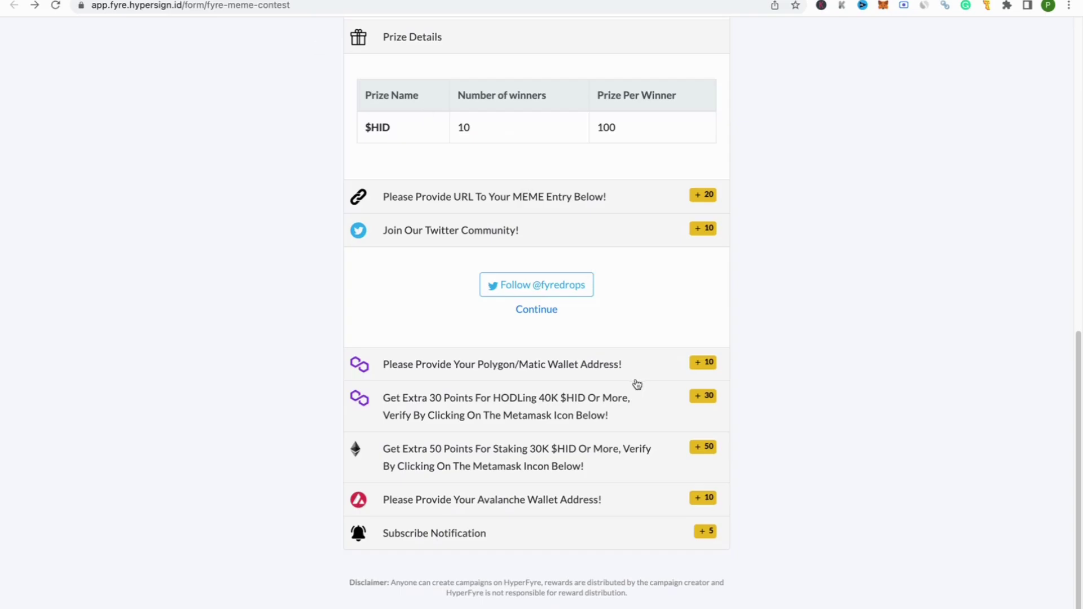
left_click(553, 313)
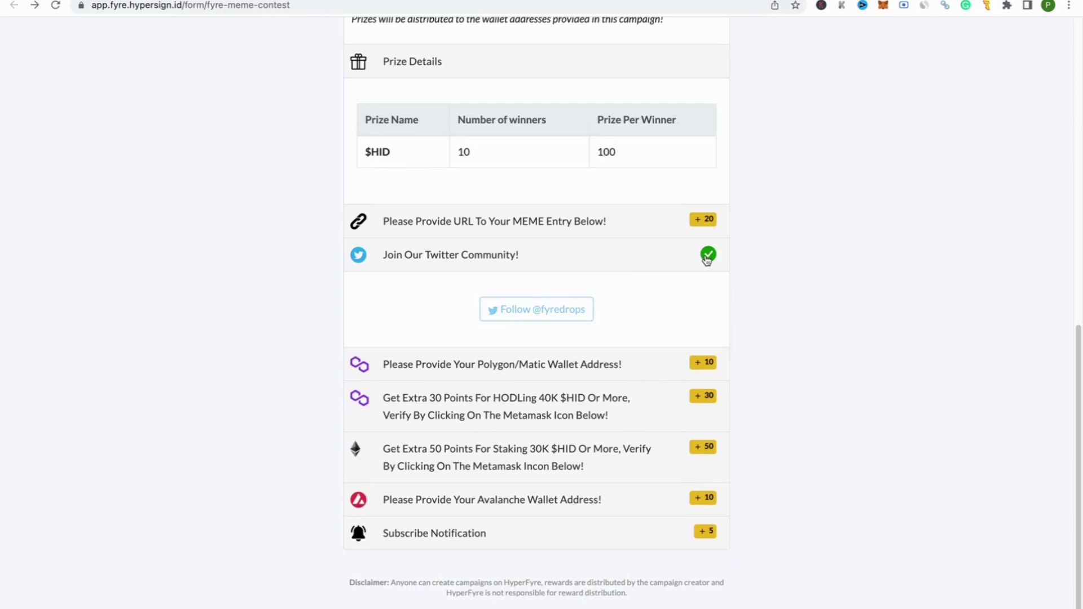
Step: Submit the MetaMask wallet address copied from the wallet for the Polygon/Matic task
left_click(403, 374)
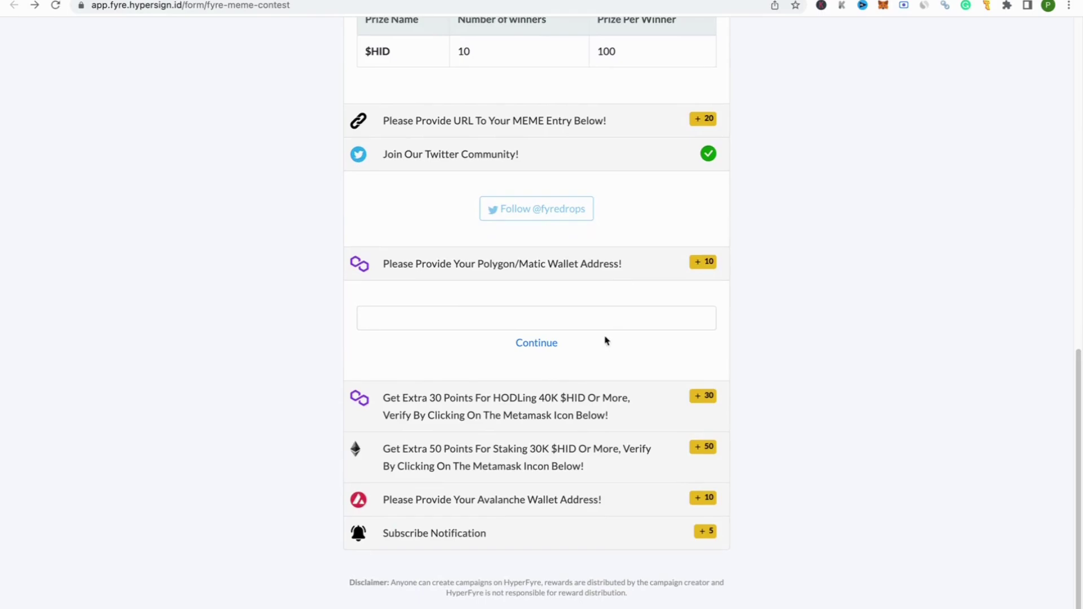
left_click(883, 6)
left_click(779, 92)
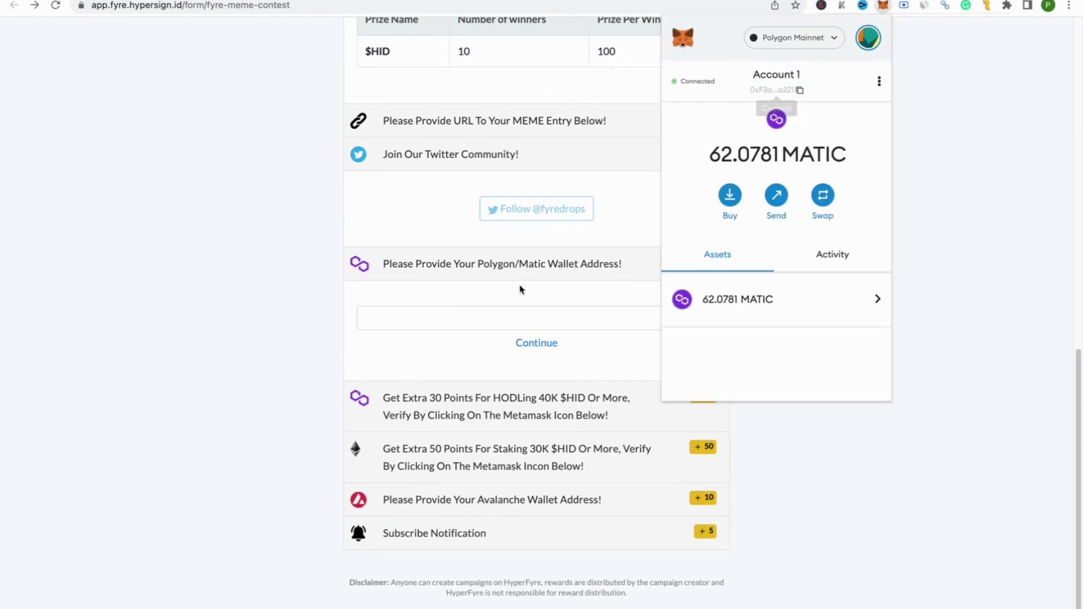
left_click(508, 316)
left_click(509, 319)
key("ctrl+v")
left_click(533, 343)
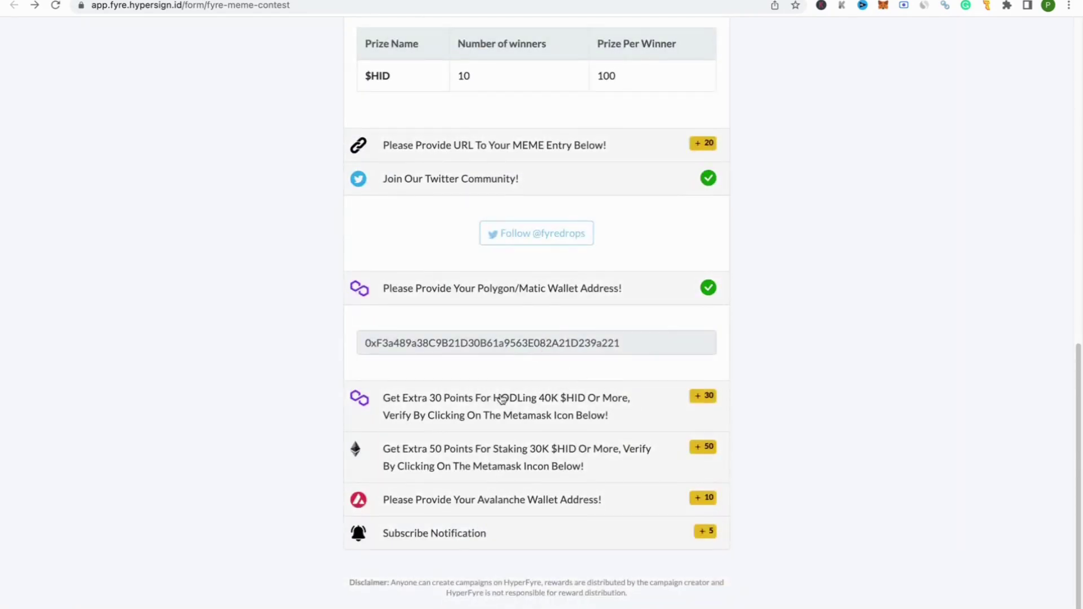
Step: Verify the HODLing 40K $HID task by signing the wallet address request
left_click(450, 415)
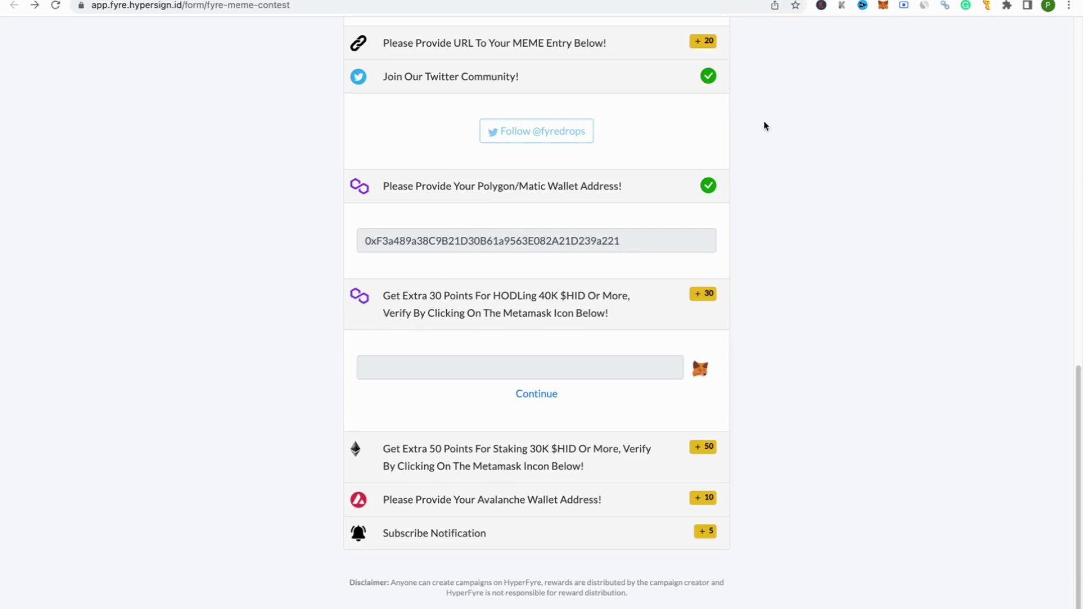
left_click(884, 8)
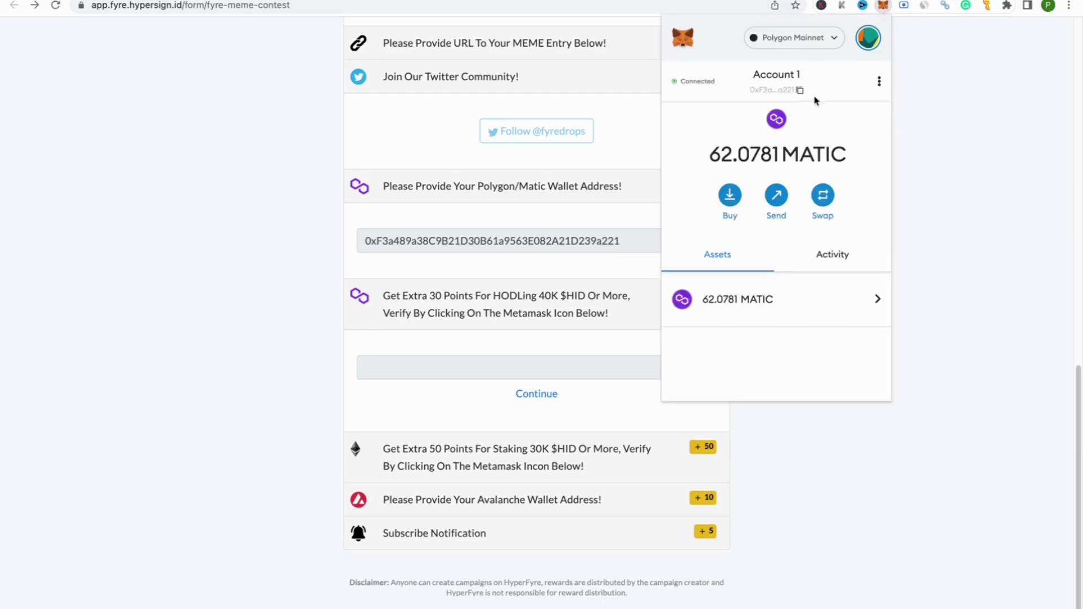
left_click(931, 487)
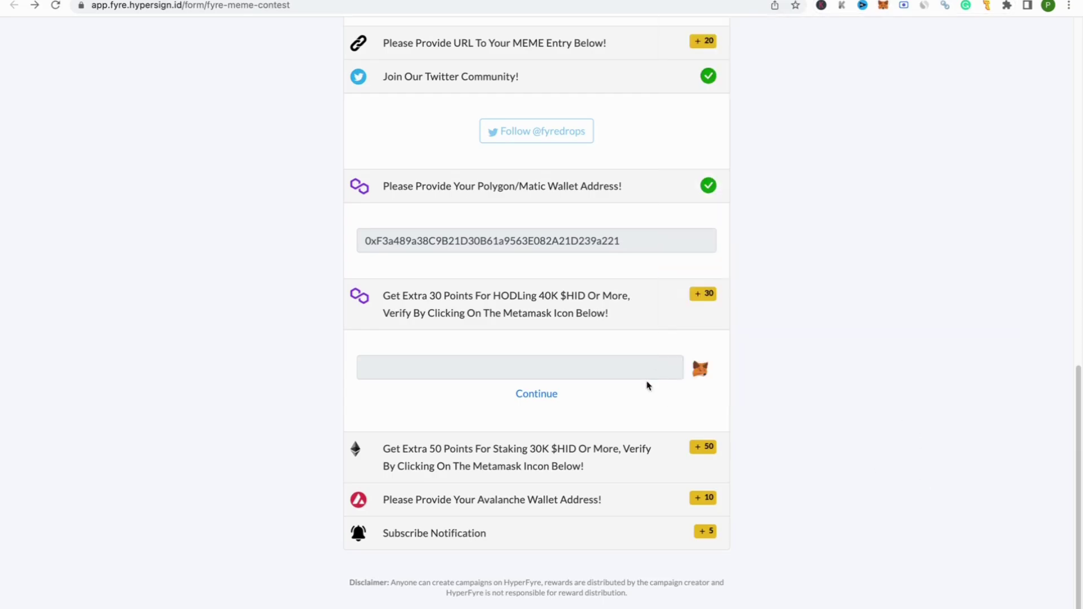
left_click(701, 373)
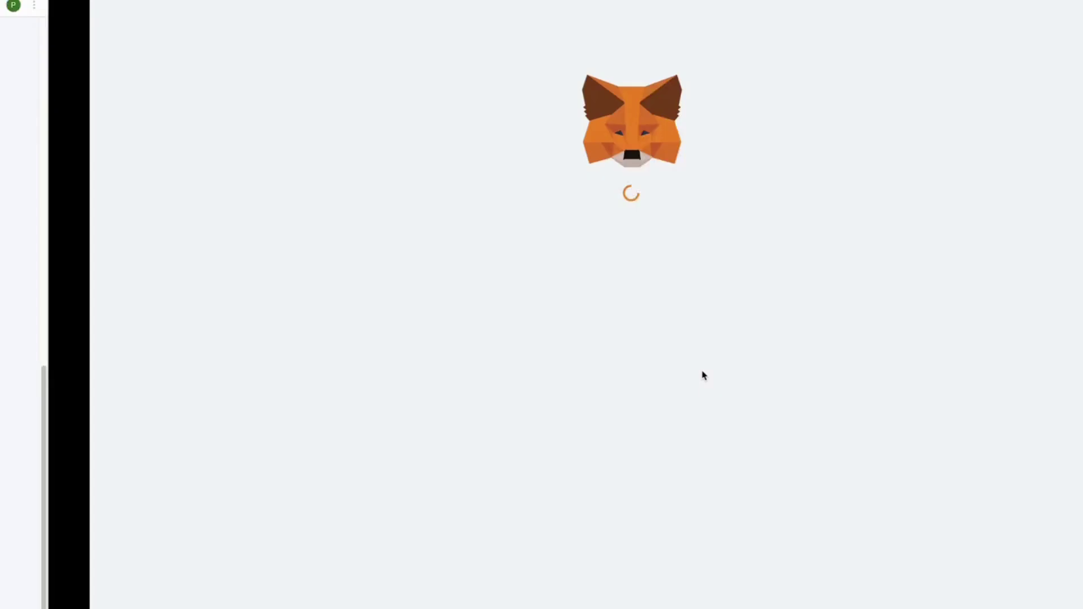
left_click(601, 331)
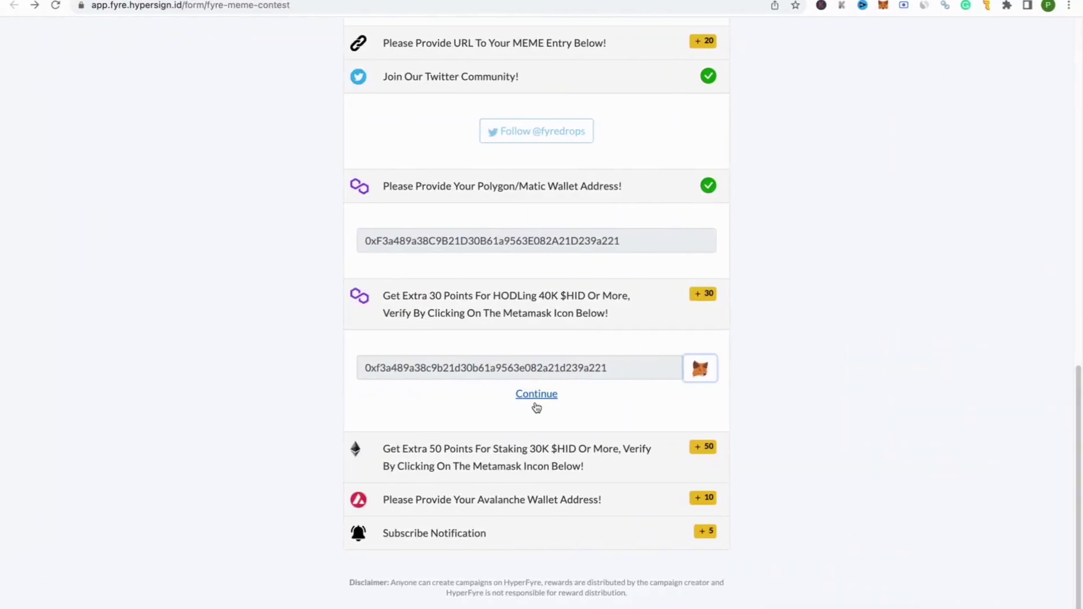
left_click(541, 398)
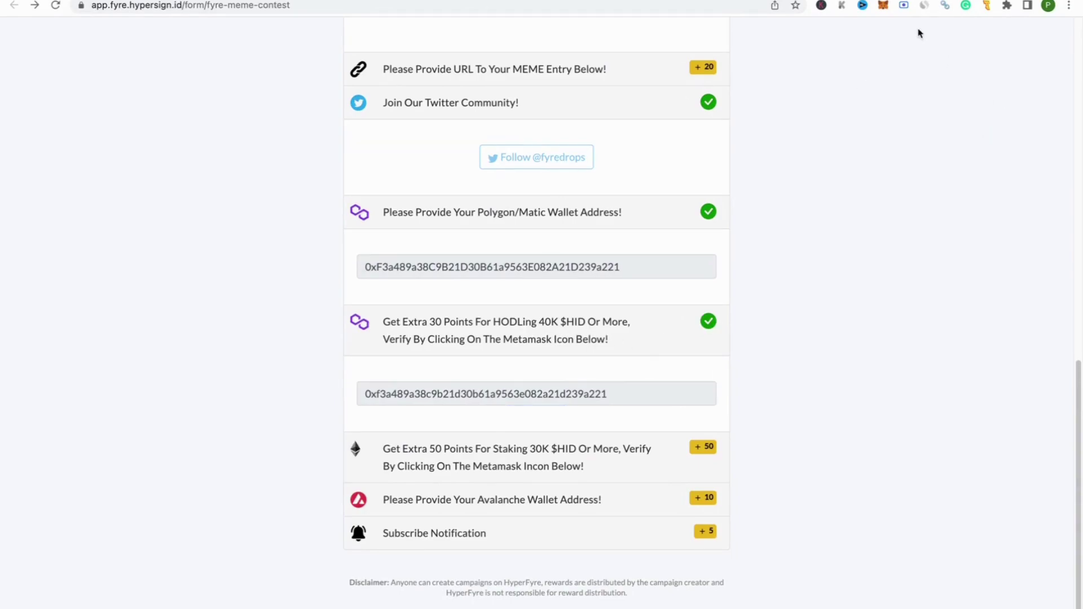
Step: Check the wallet's token balances in MetaMask
left_click(883, 5)
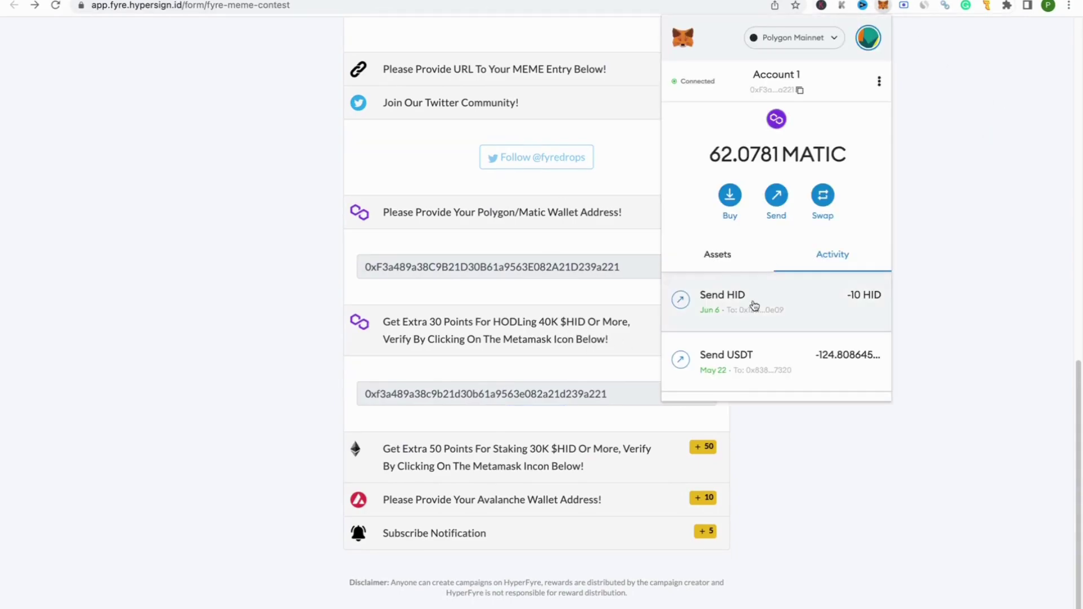
left_click(729, 248)
scroll(778, 310, "down", 3)
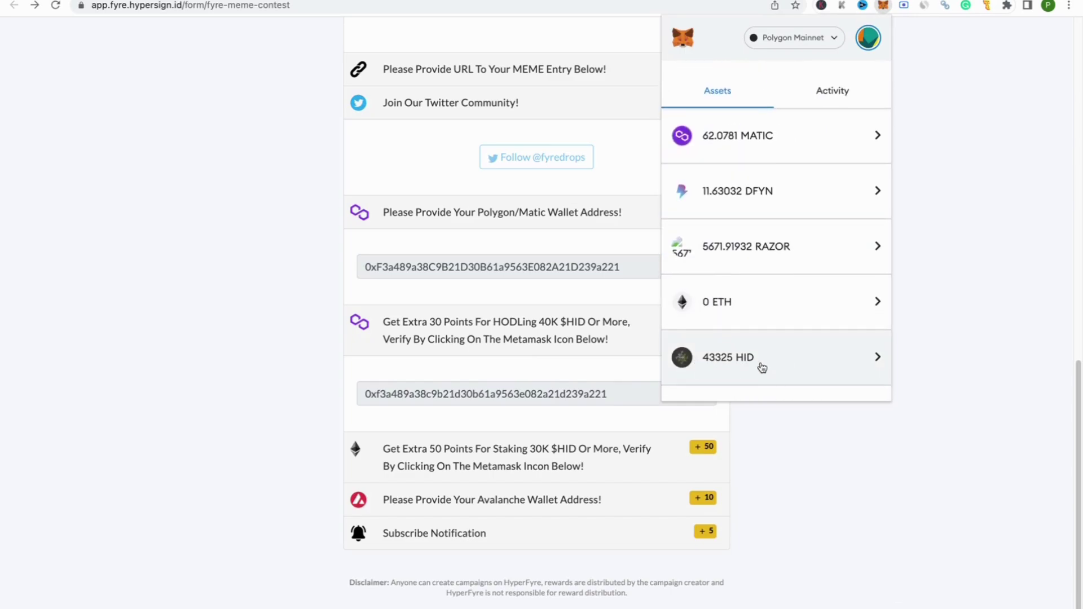
left_click(1061, 473)
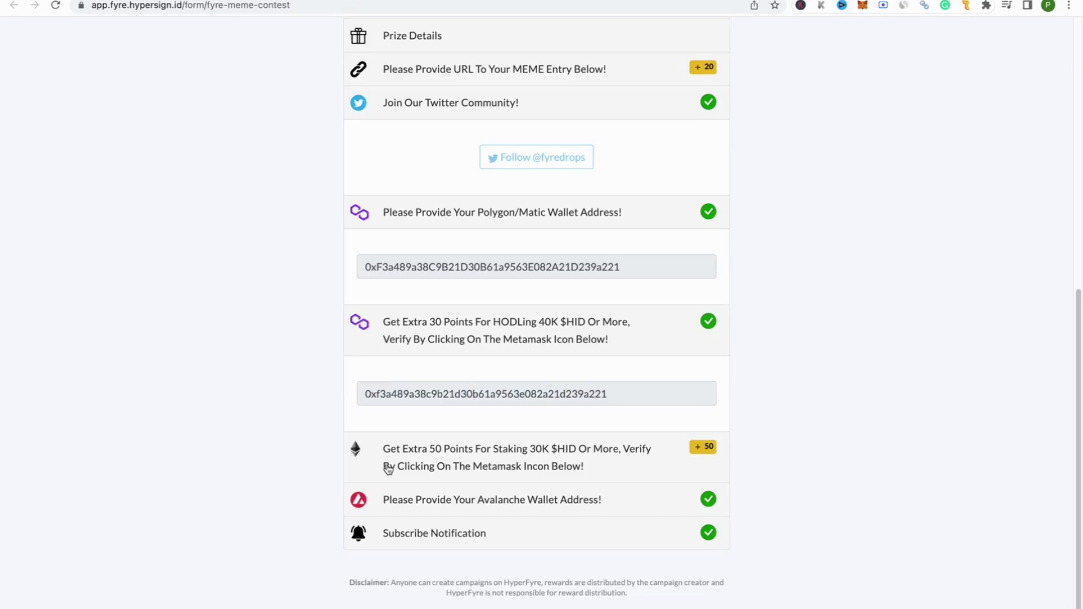
Step: Sign the wallet address request for the 50-point Staking 30K $HID task and run its balance check
left_click(425, 466)
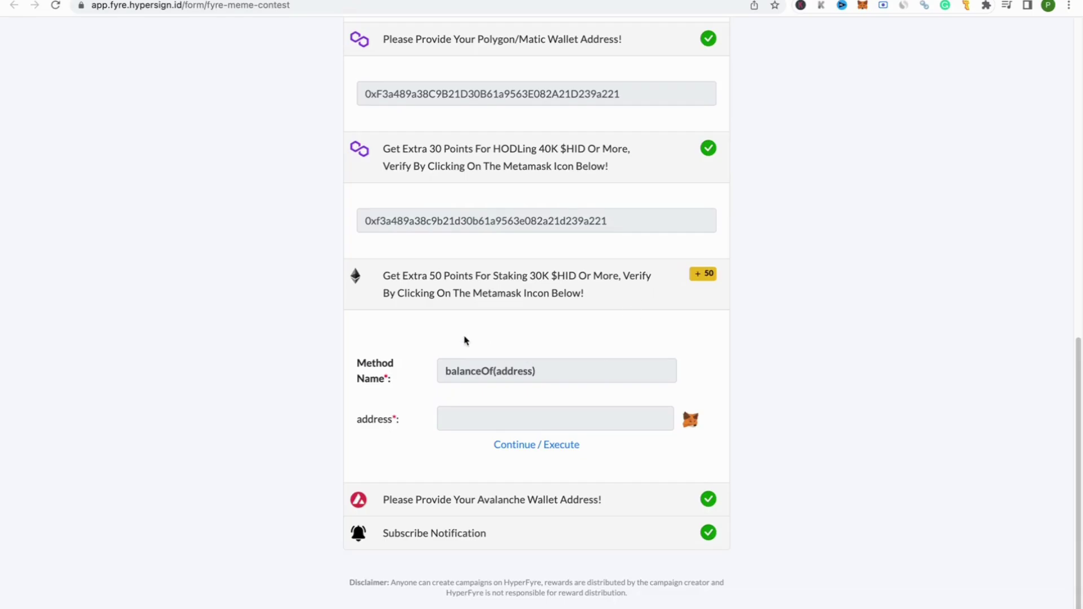
left_click(691, 421)
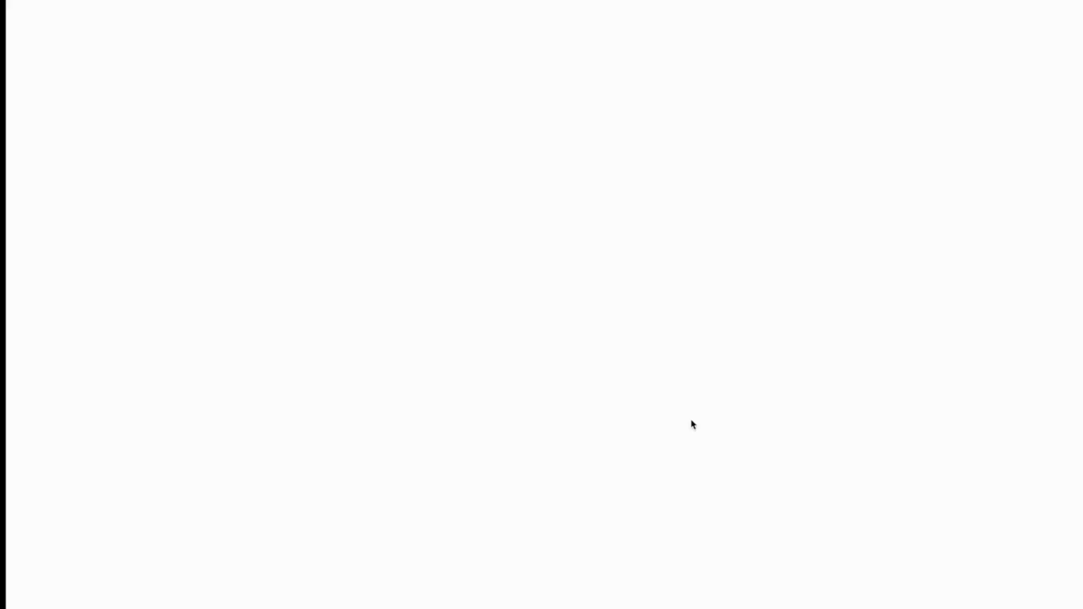
left_click(597, 333)
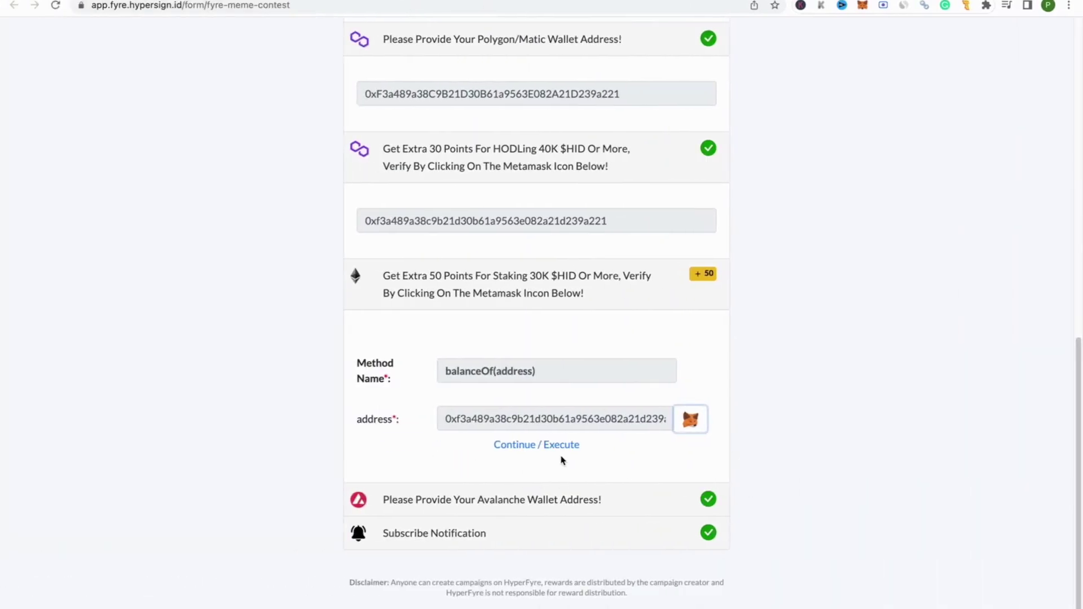
left_click(567, 451)
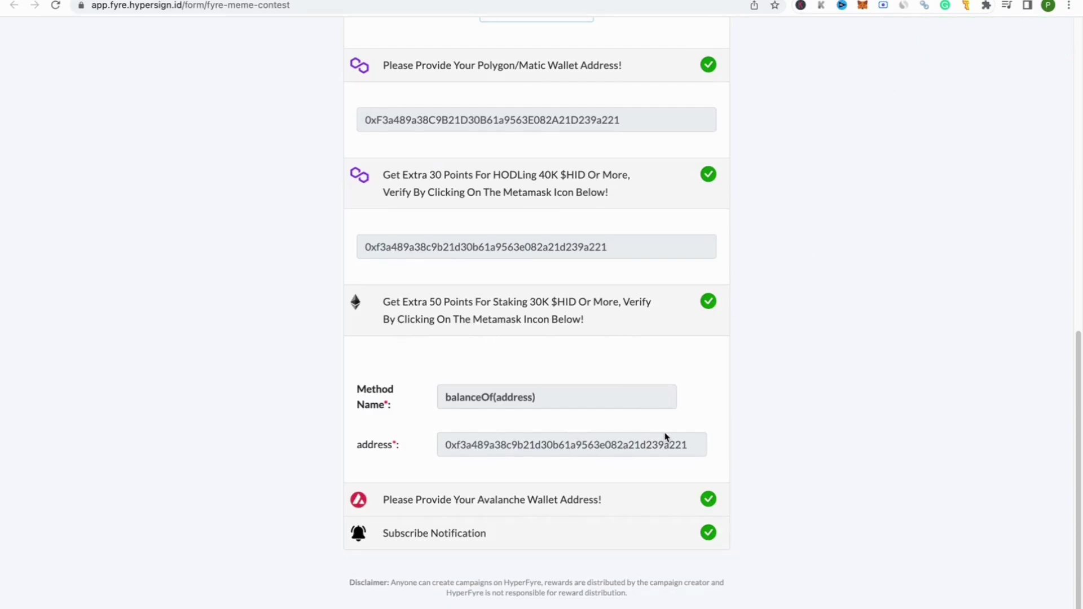
Step: Submit the MetaMask wallet address copied from the wallet for the Avalanche task
left_click(523, 512)
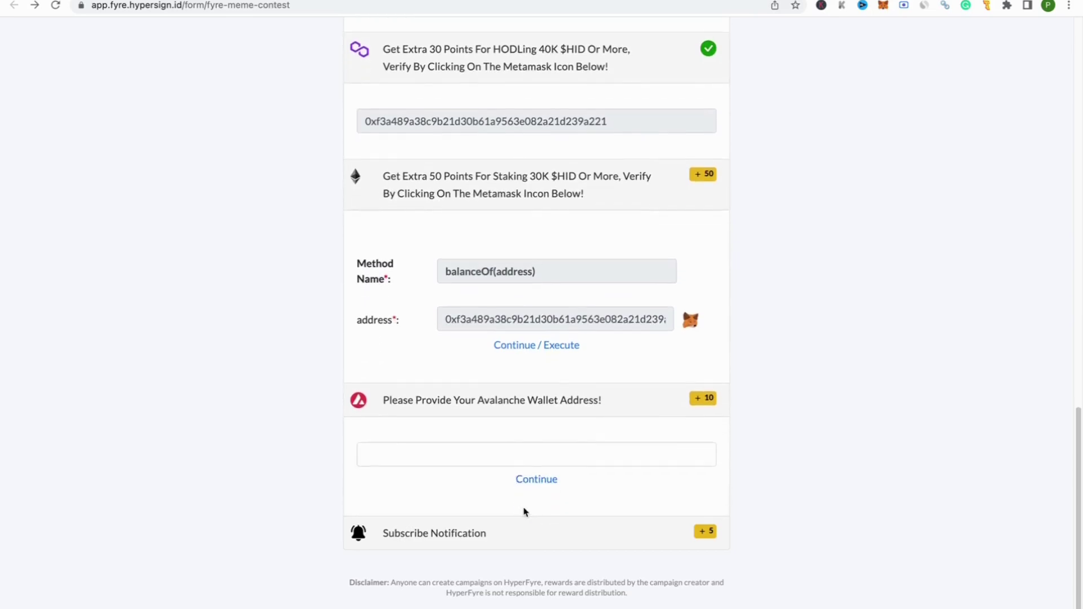
left_click(545, 460)
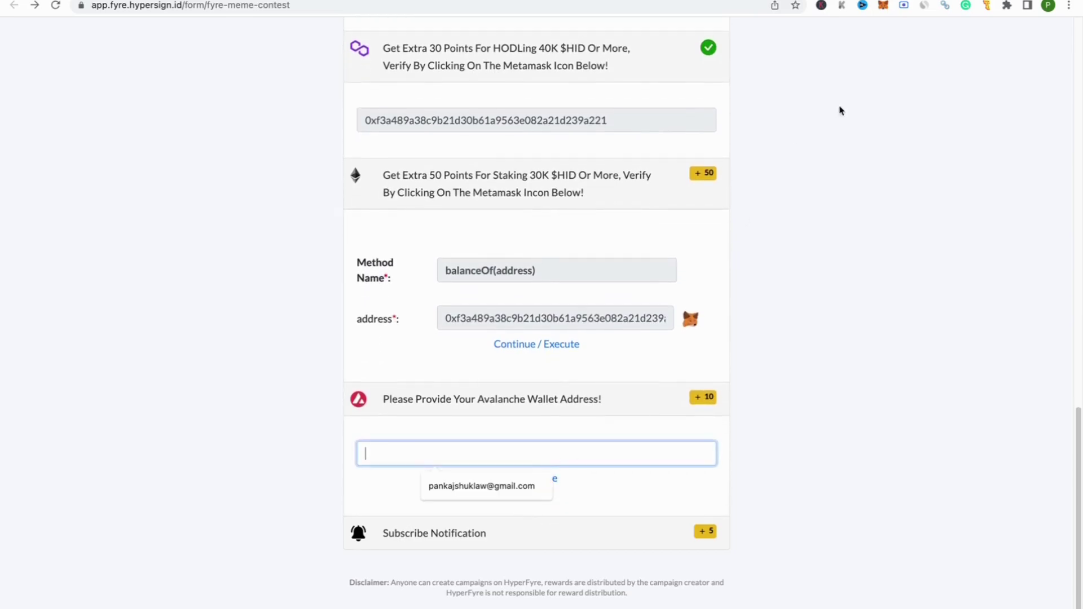
left_click(883, 6)
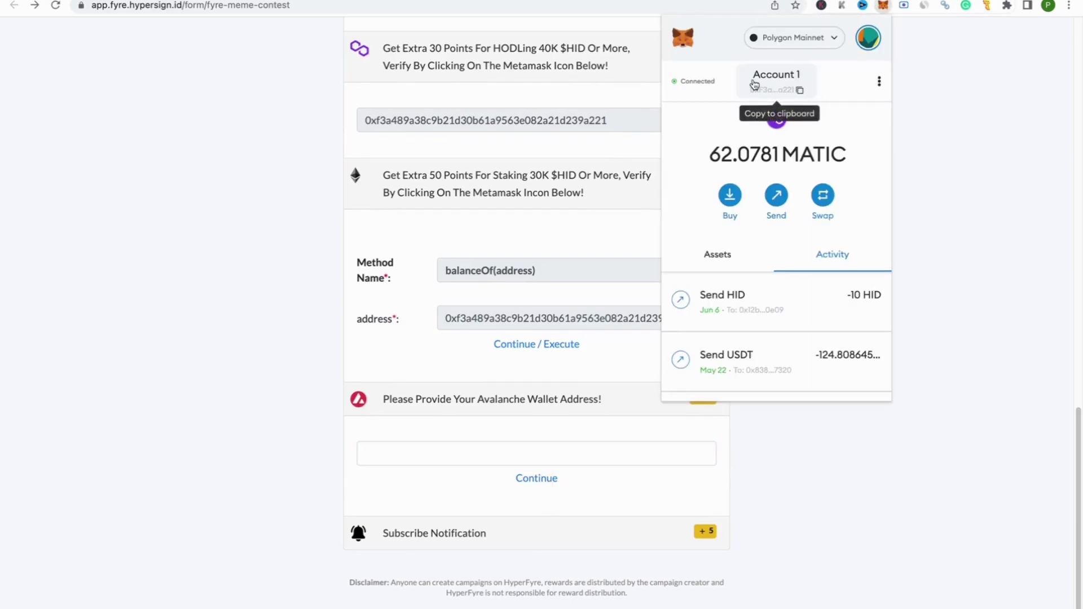
left_click(652, 547)
left_click(597, 457)
type("0xF3a489a38C9B21D30B61a9563E082A21D239a221")
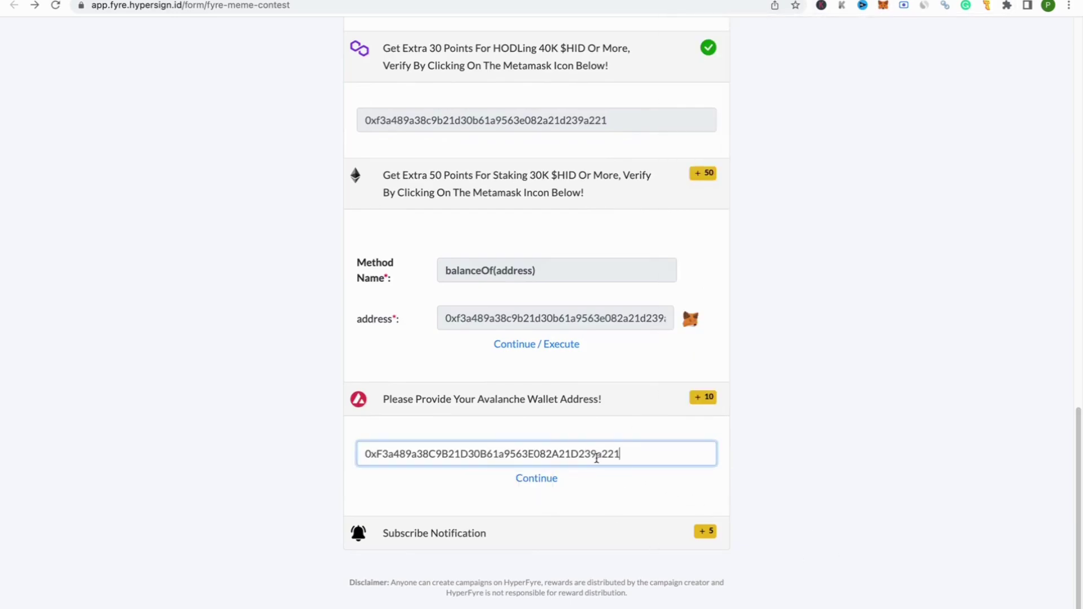
left_click(537, 479)
Step: Subscribe to contest notifications and confirm the Subscribe Notification task
left_click(503, 538)
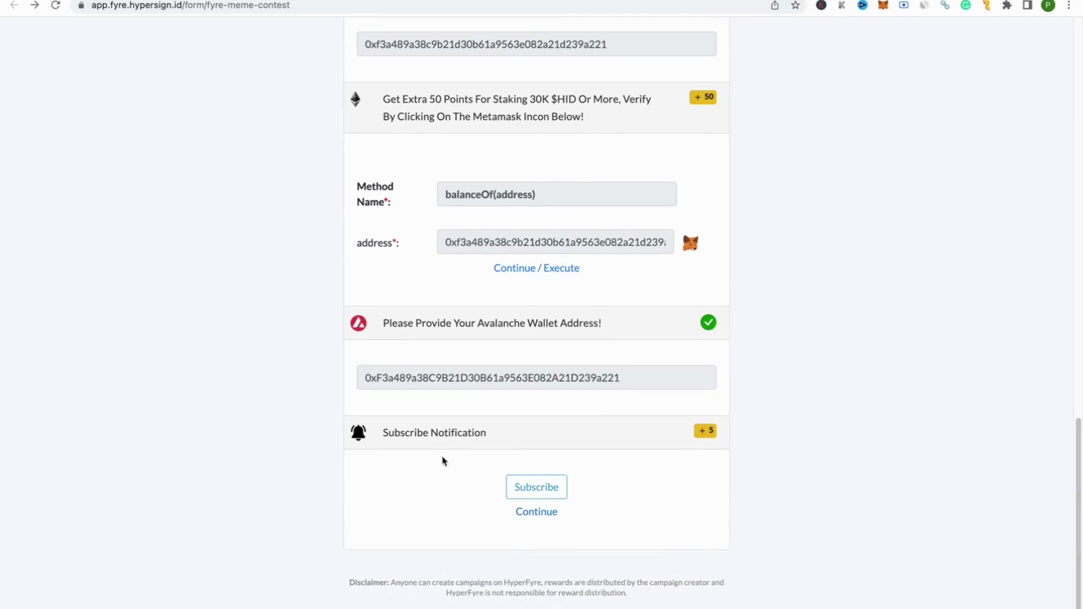
left_click(541, 495)
left_click(543, 512)
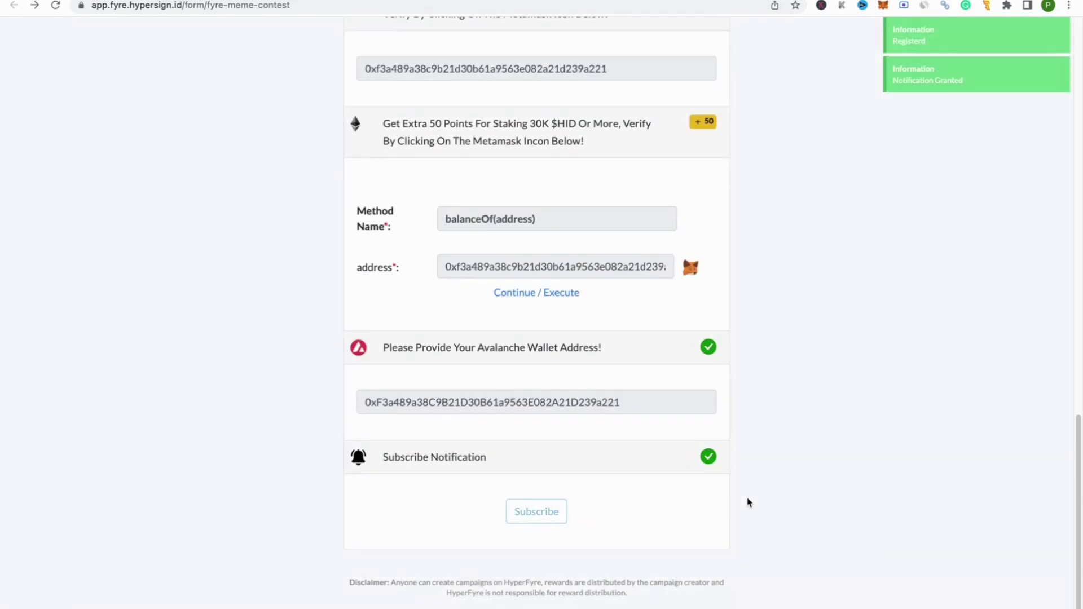